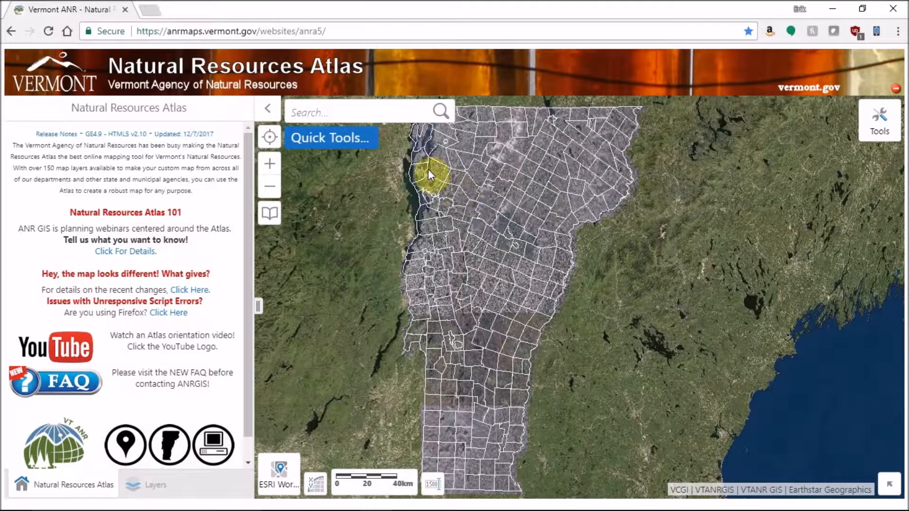
Step: Zoom the map to the town of Williston using the quick tool for zooming to a selected town
{"action": "left_click", "coordinate": [349, 140]}
{"action": "left_click", "coordinate": [351, 166]}
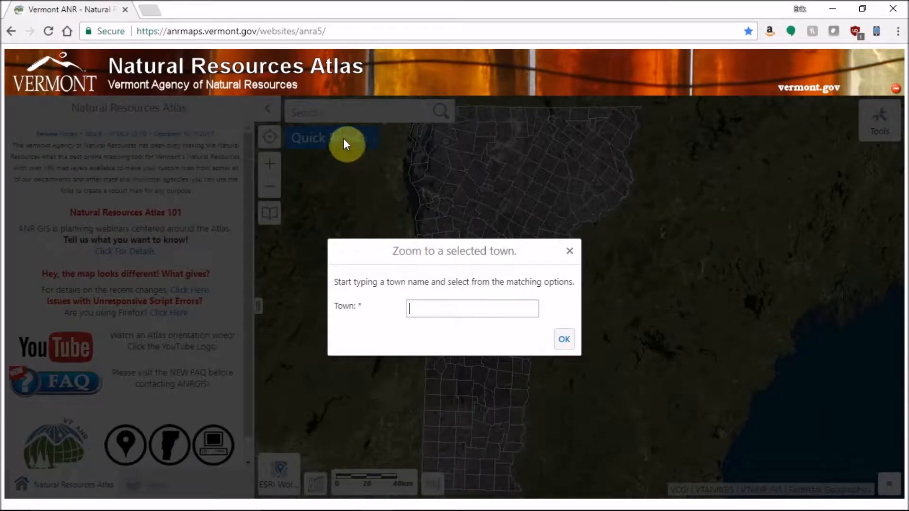
{"action": "left_click", "coordinate": [490, 310]}
{"action": "type", "text": "Willi"}
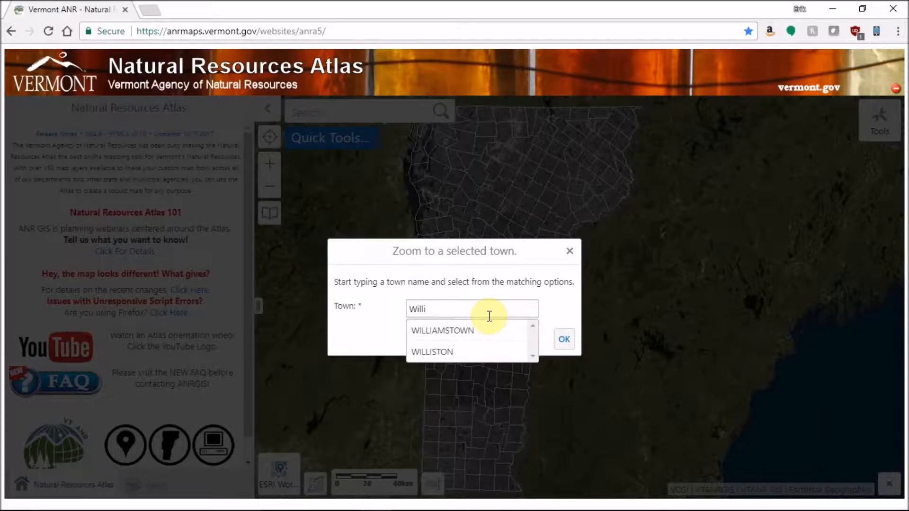
{"action": "left_click", "coordinate": [457, 352]}
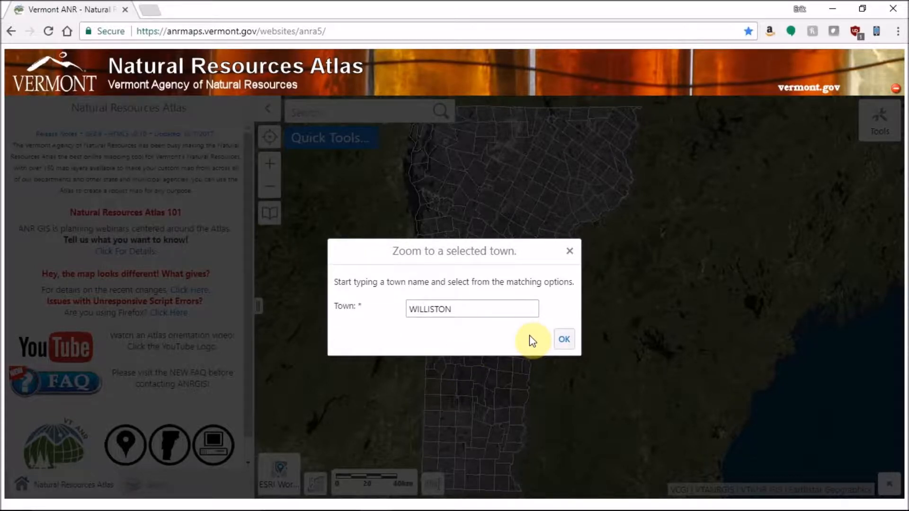
{"action": "left_click", "coordinate": [565, 340]}
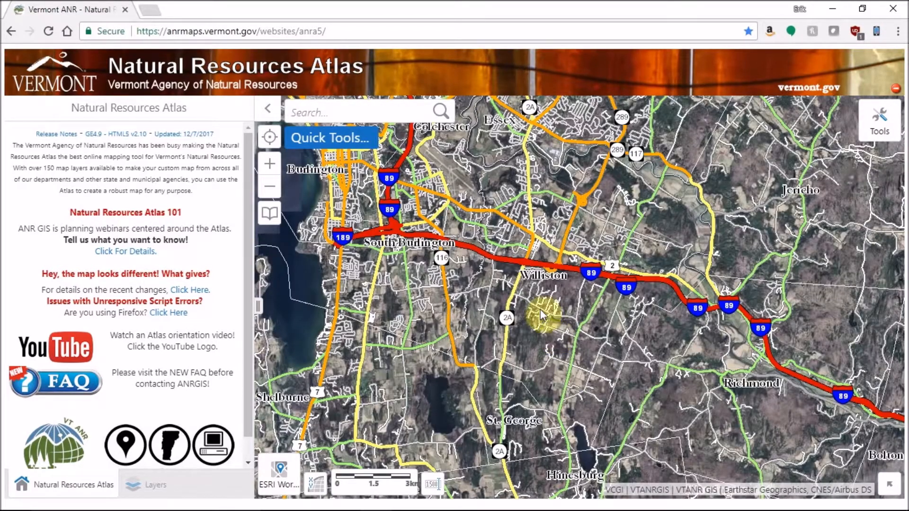
{"action": "left_click_drag", "start_coordinate": [486, 232], "coordinate": [684, 401]}
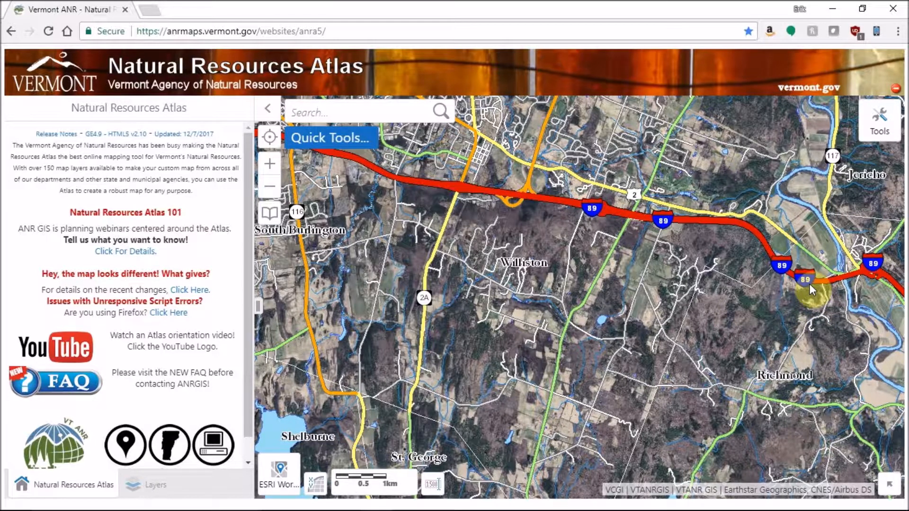
Step: Search the map for the school's street address in Williston and zoom to its E911 Address result
{"action": "left_click", "coordinate": [387, 108]}
{"action": "type", "text": "195 "}
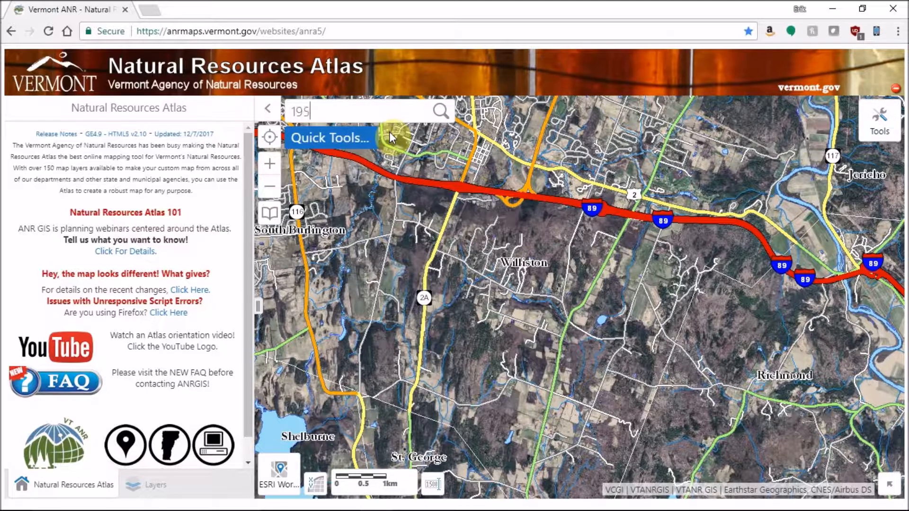
{"action": "type", "text": "Central School Dr"}
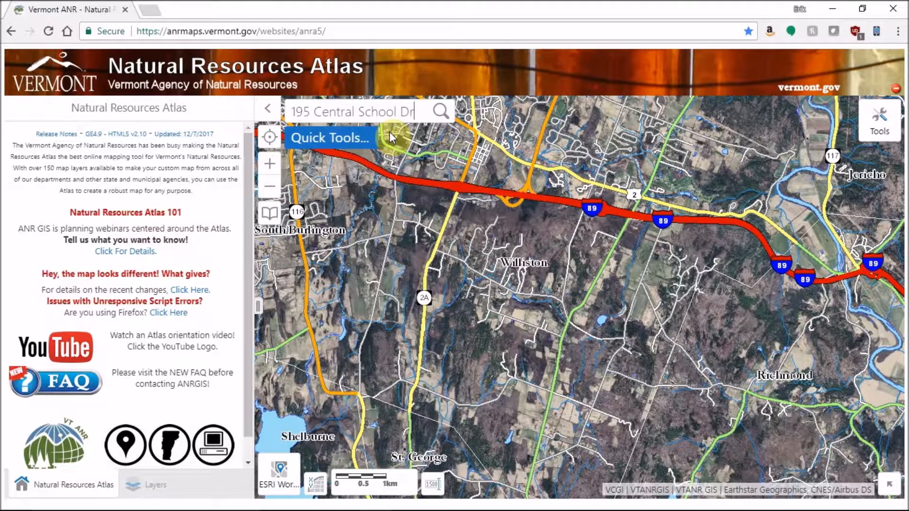
{"action": "type", "text": "ive. Williston"}
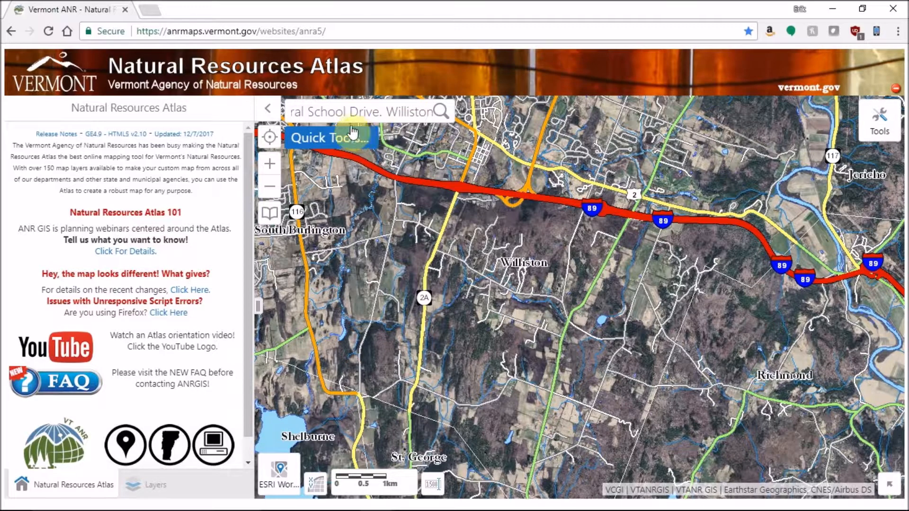
{"action": "key", "text": "Return"}
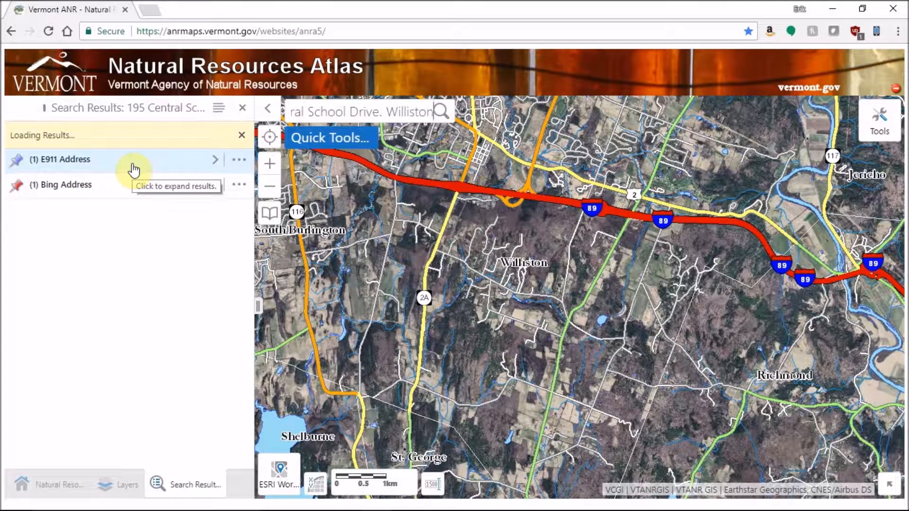
{"action": "left_click", "coordinate": [101, 166]}
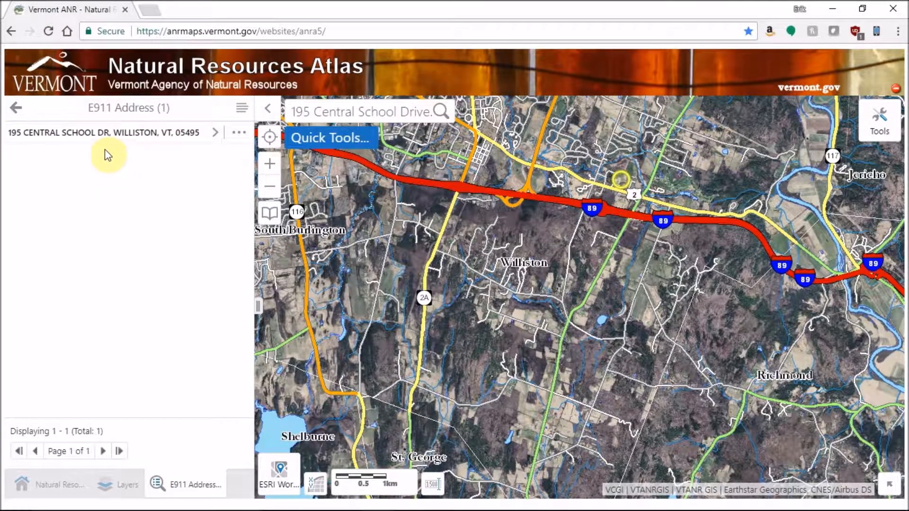
{"action": "left_click", "coordinate": [159, 138]}
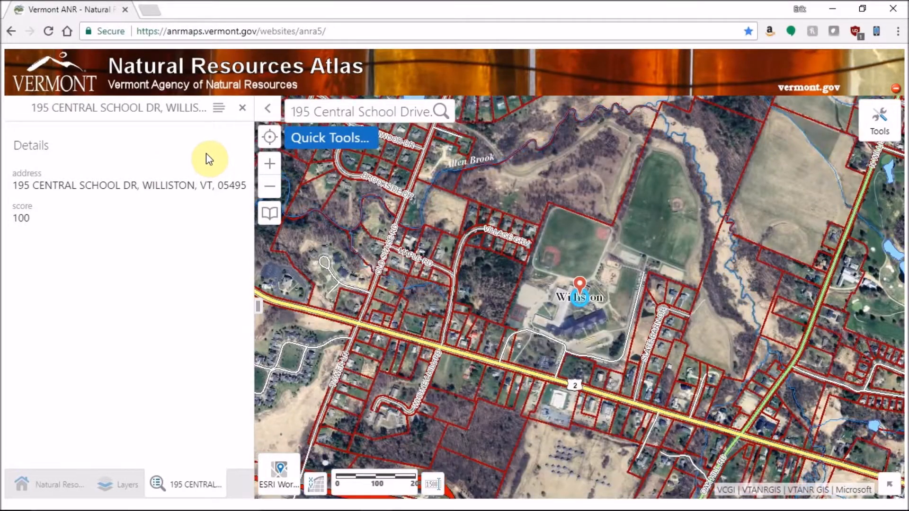
Step: Close the address details and dismiss the search results
{"action": "left_click", "coordinate": [245, 111]}
{"action": "left_click", "coordinate": [244, 112]}
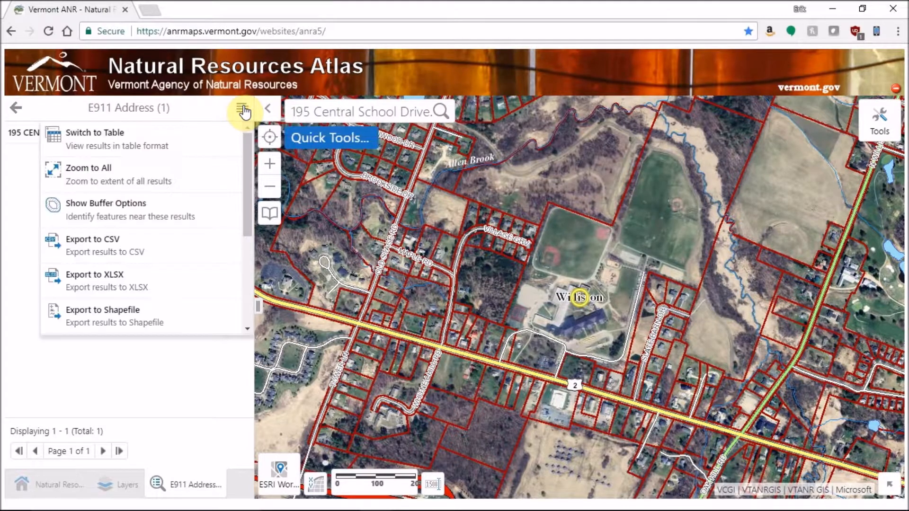
{"action": "left_click", "coordinate": [16, 108]}
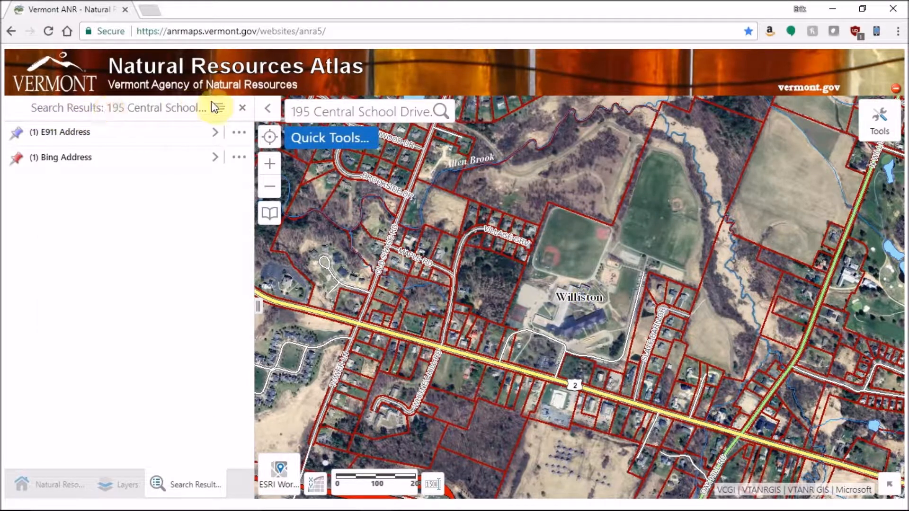
{"action": "left_click", "coordinate": [241, 107]}
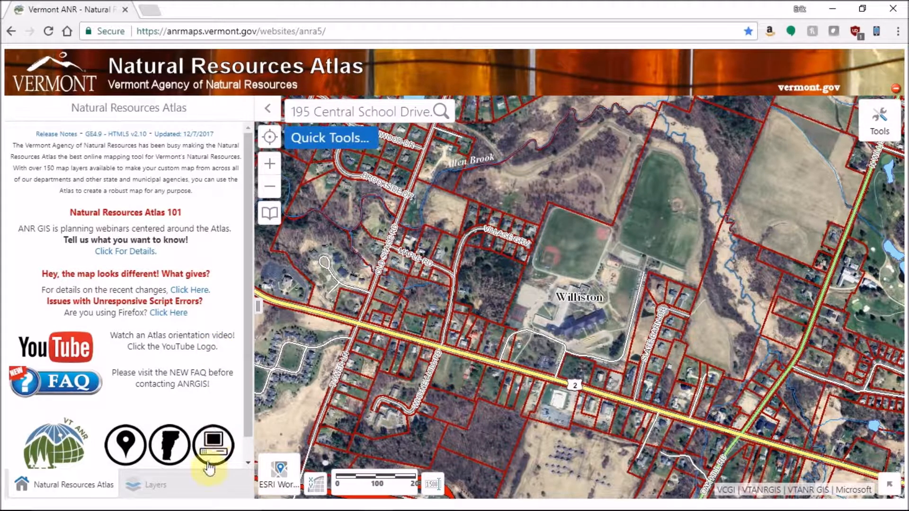
Step: Show the map layers and switch the layer theme to Water Wells
{"action": "left_click", "coordinate": [153, 487]}
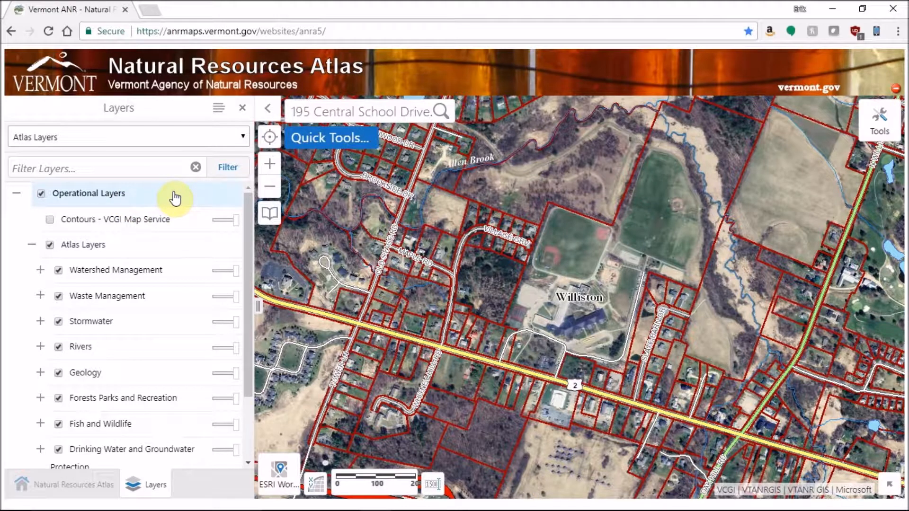
{"action": "left_click", "coordinate": [216, 140]}
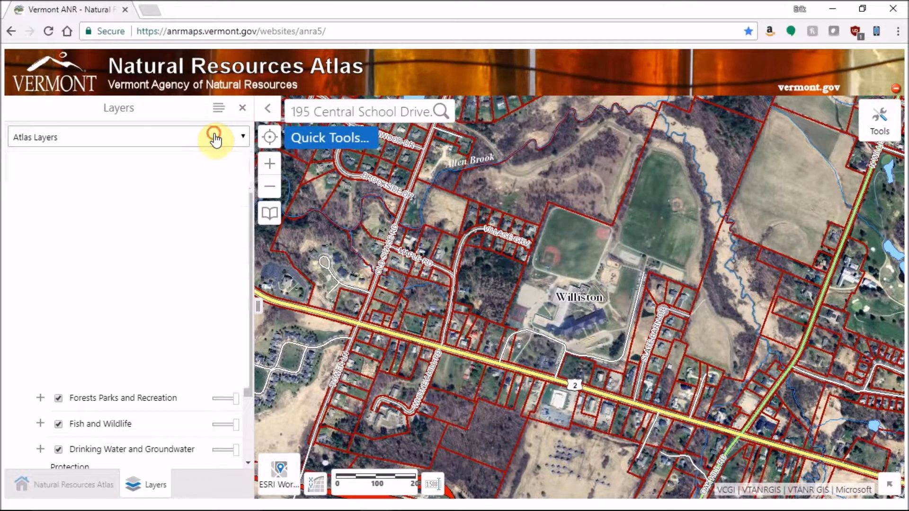
{"action": "scroll", "coordinate": [124, 247], "scroll_direction": "down", "scroll_amount": 3}
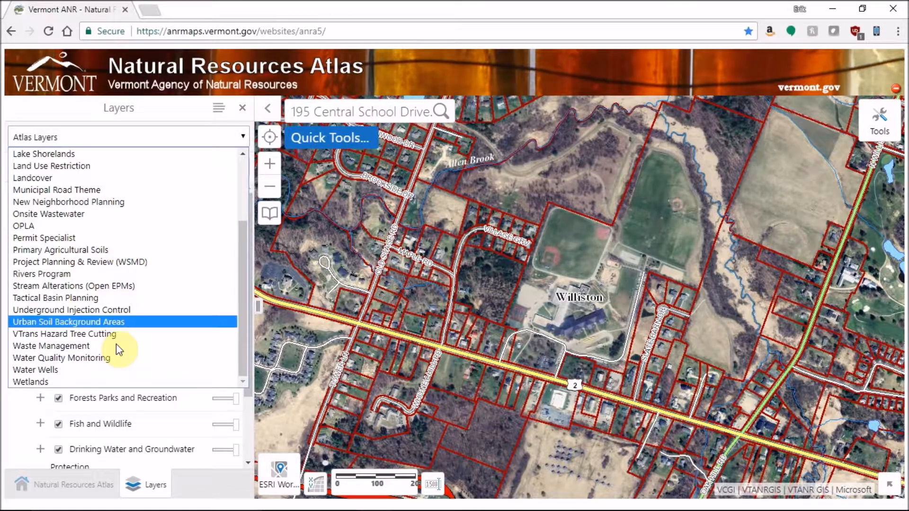
{"action": "left_click", "coordinate": [127, 368]}
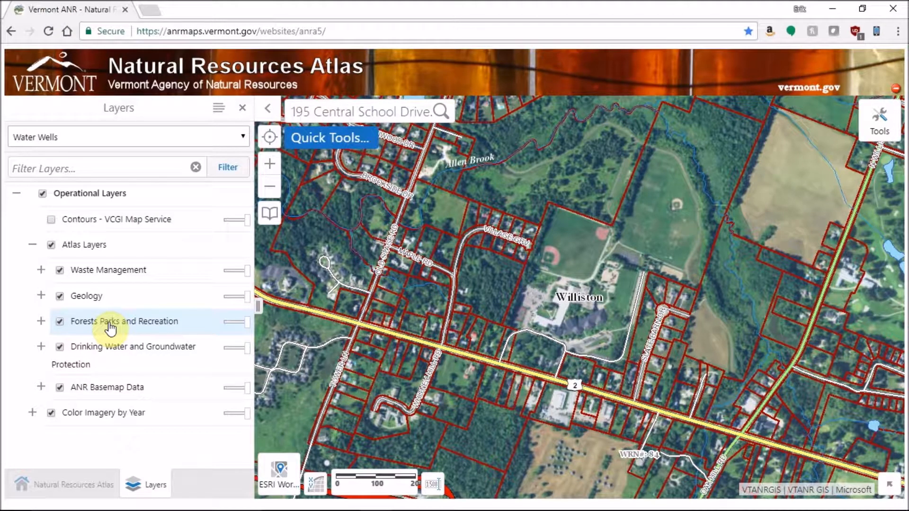
Step: Expand the Drinking Water and Groundwater Protection group and turn off the labels of the Private Wells layer
{"action": "left_click", "coordinate": [41, 349]}
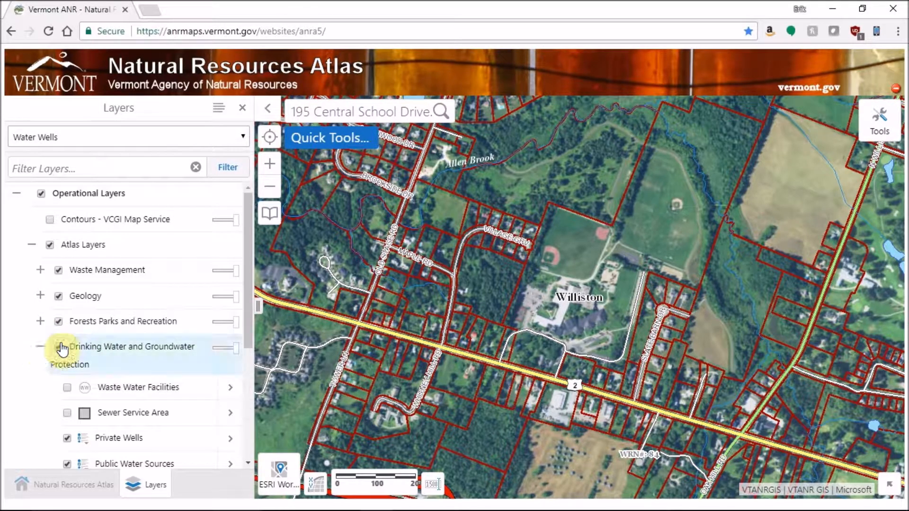
{"action": "scroll", "coordinate": [122, 353], "scroll_direction": "down", "scroll_amount": 2}
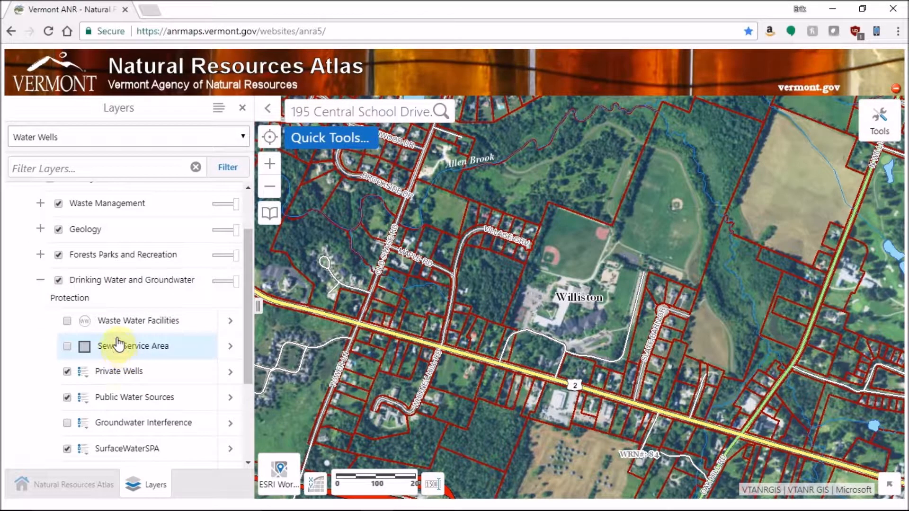
{"action": "scroll", "coordinate": [118, 348], "scroll_direction": "down", "scroll_amount": 2}
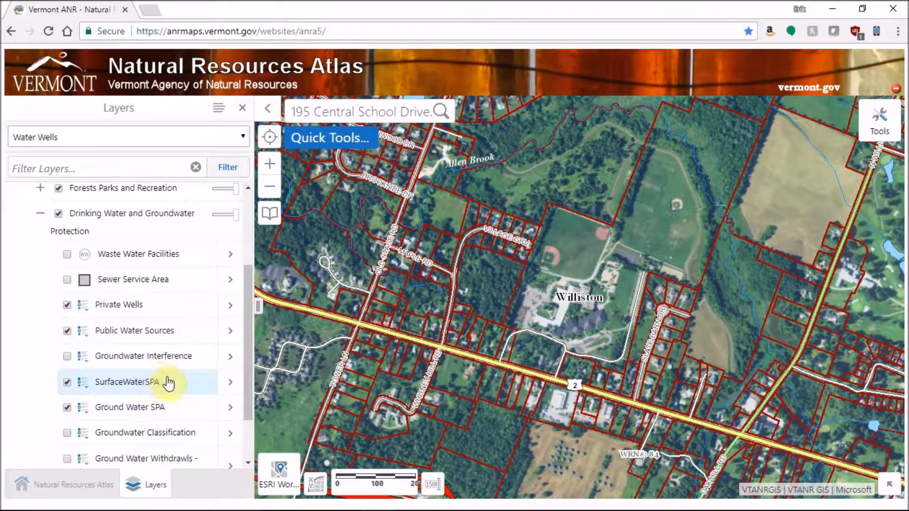
{"action": "scroll", "coordinate": [694, 216], "scroll_direction": "down", "scroll_amount": 1}
{"action": "left_click_drag", "start_coordinate": [711, 201], "coordinate": [636, 288]}
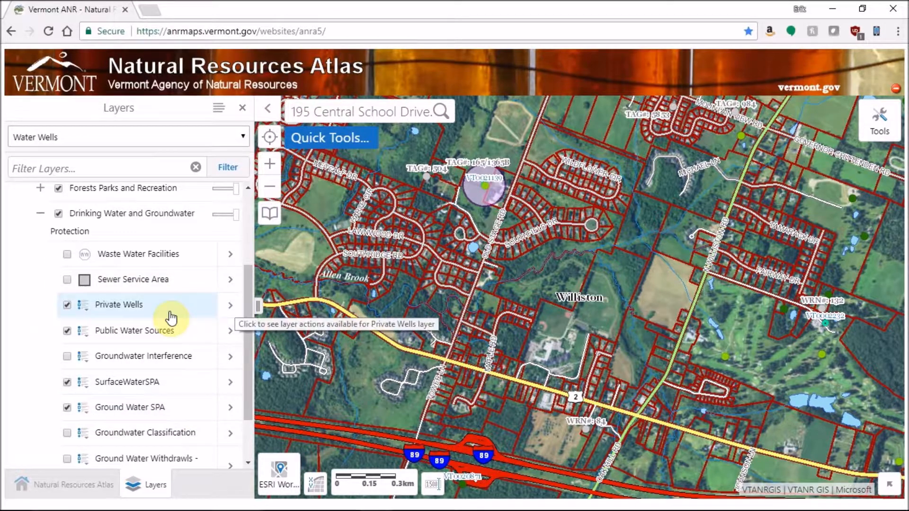
{"action": "left_click", "coordinate": [234, 305]}
{"action": "left_click", "coordinate": [229, 306]}
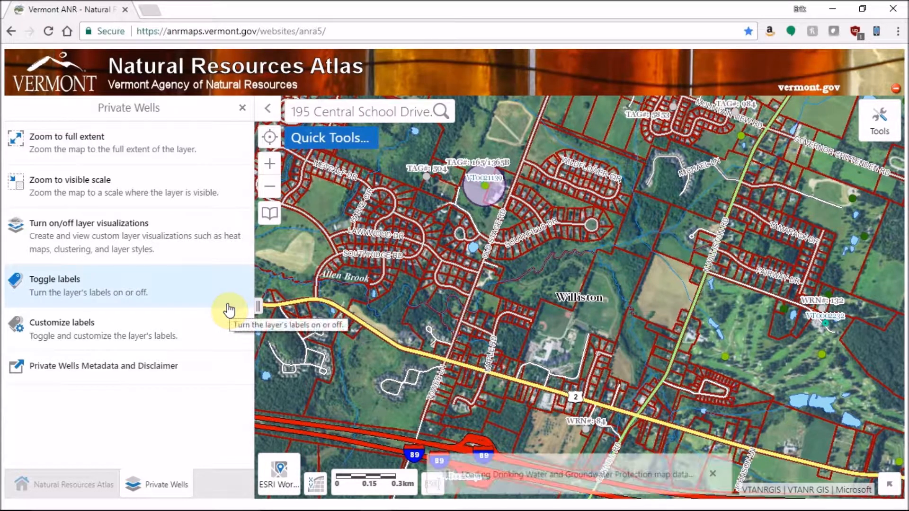
{"action": "left_click", "coordinate": [105, 297]}
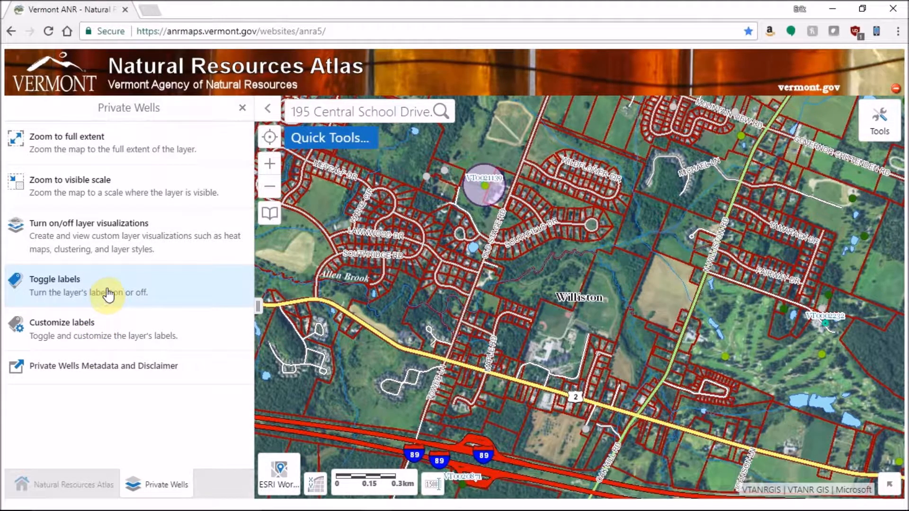
Step: Set the visualization of the Private Wells layer to Custom Layer Style
{"action": "left_click", "coordinate": [148, 240]}
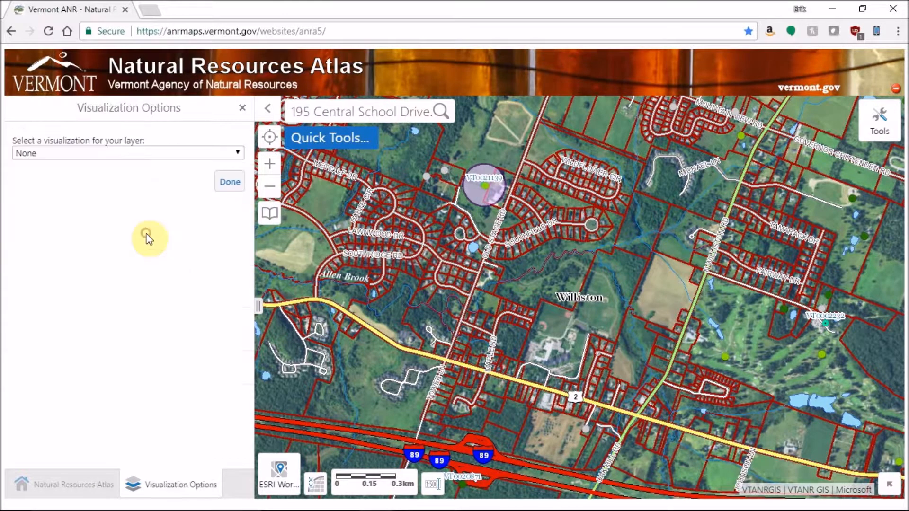
{"action": "left_click", "coordinate": [182, 154]}
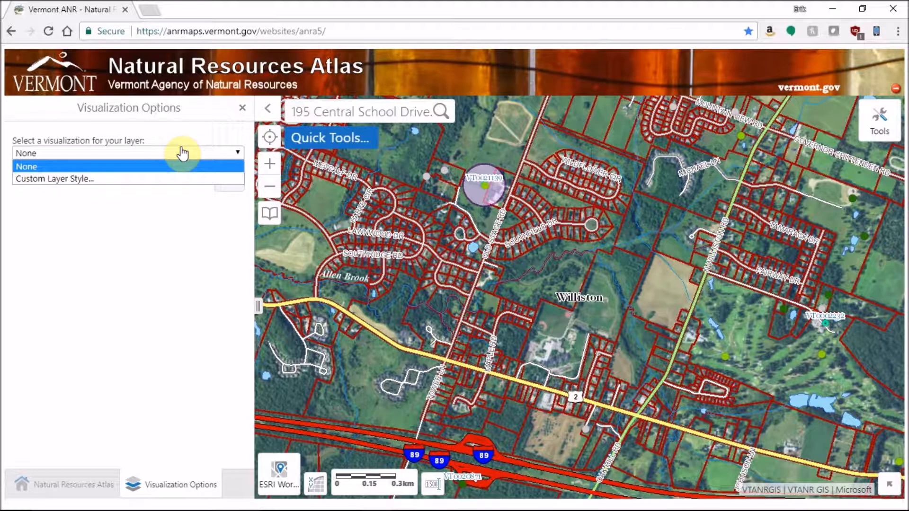
{"action": "left_click", "coordinate": [135, 183]}
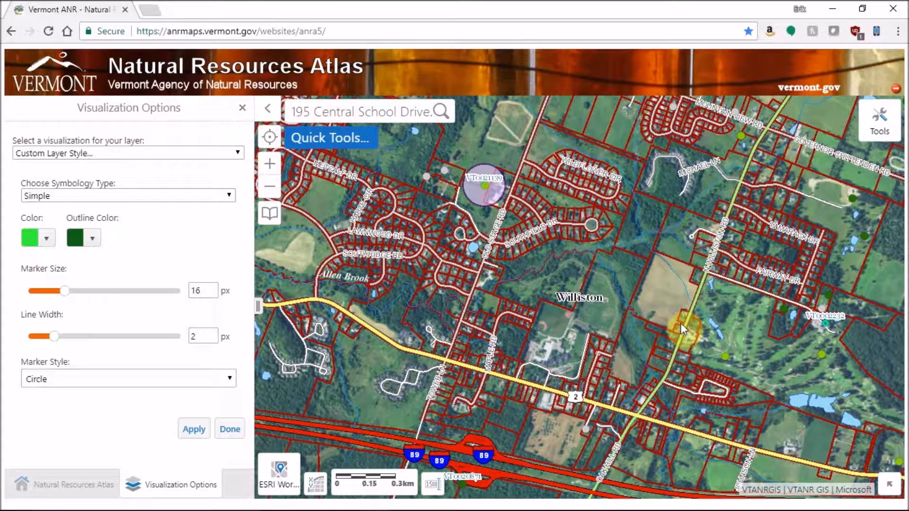
Step: Try the Attribute symbology type, look through the attributes it offers, and return the symbology type to Simple
{"action": "left_click", "coordinate": [95, 199]}
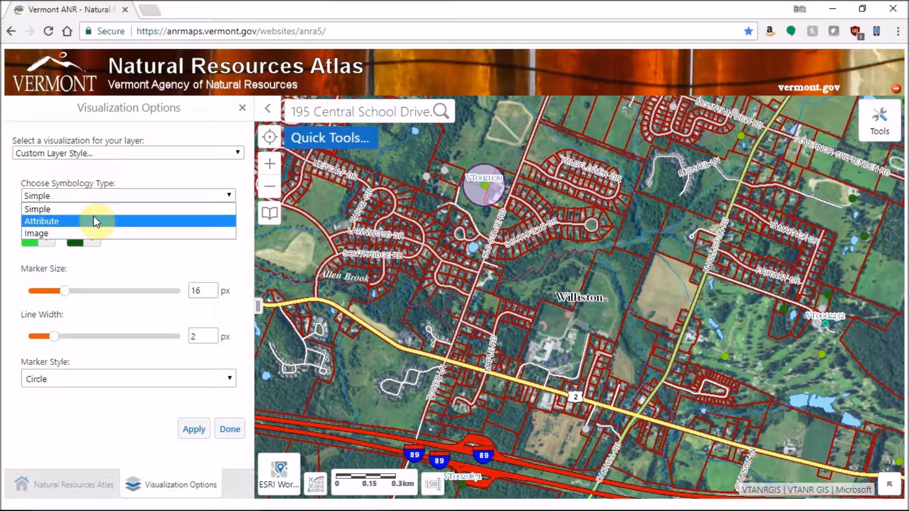
{"action": "left_click", "coordinate": [95, 222]}
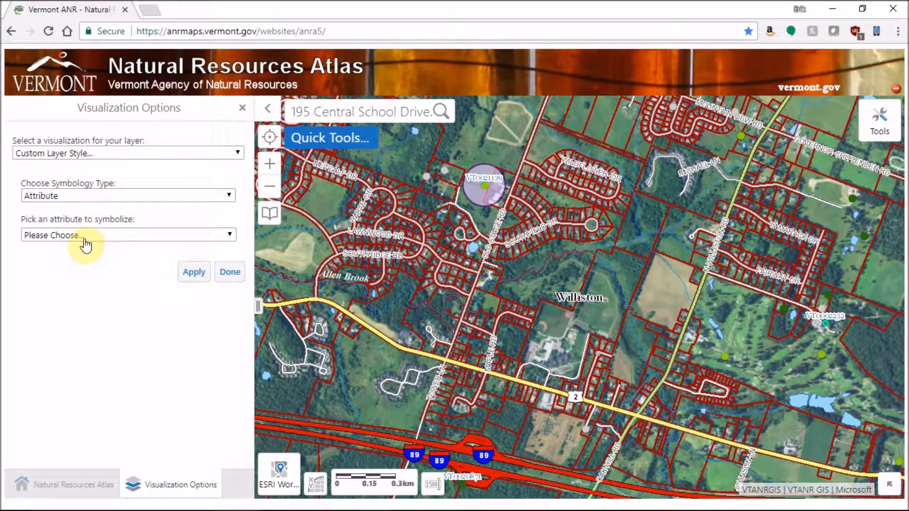
{"action": "left_click", "coordinate": [90, 236]}
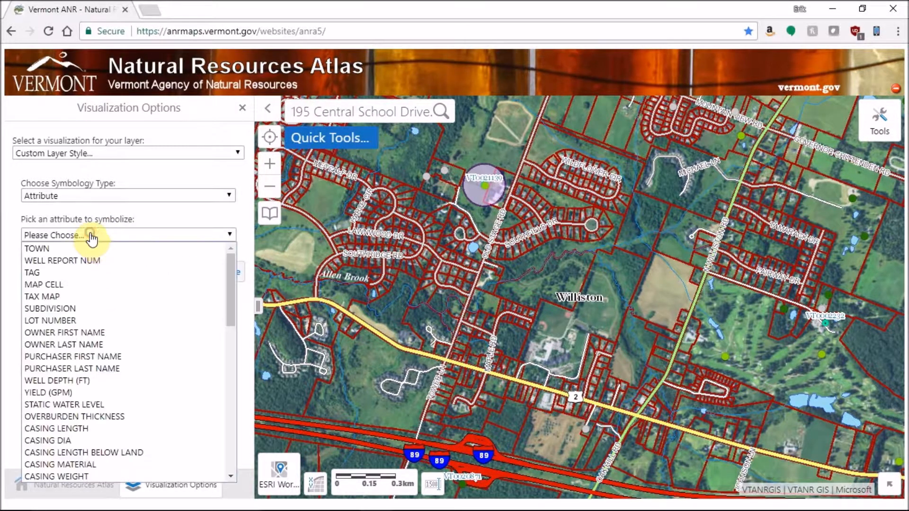
{"action": "scroll", "coordinate": [157, 300], "scroll_direction": "down", "scroll_amount": 5}
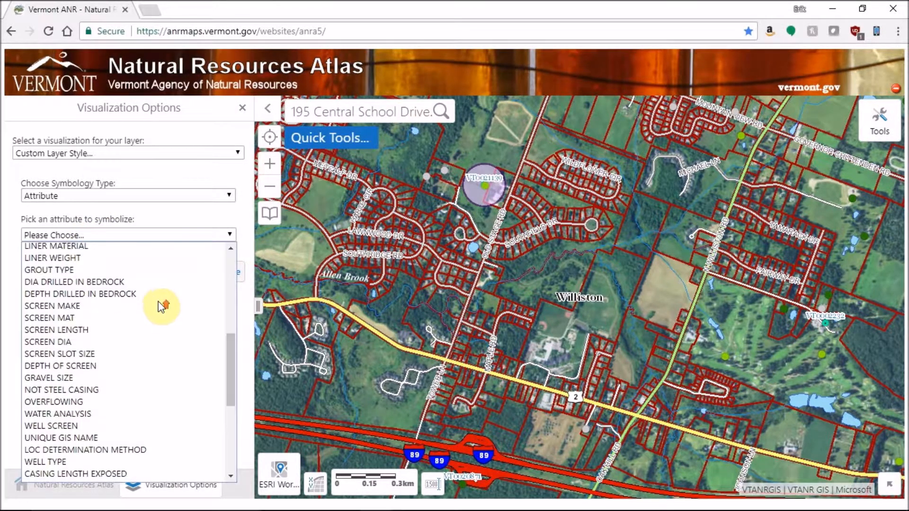
{"action": "scroll", "coordinate": [161, 305], "scroll_direction": "up", "scroll_amount": 3}
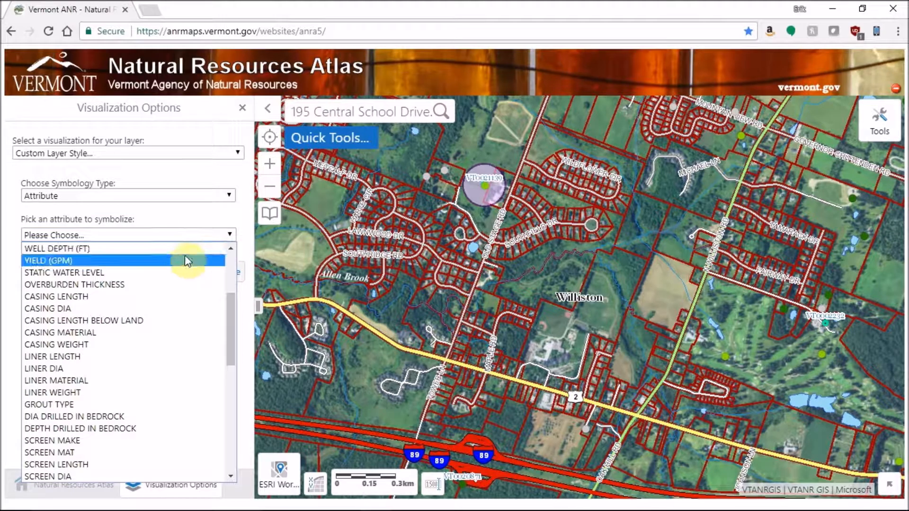
{"action": "left_click", "coordinate": [178, 195]}
{"action": "left_click", "coordinate": [177, 195]}
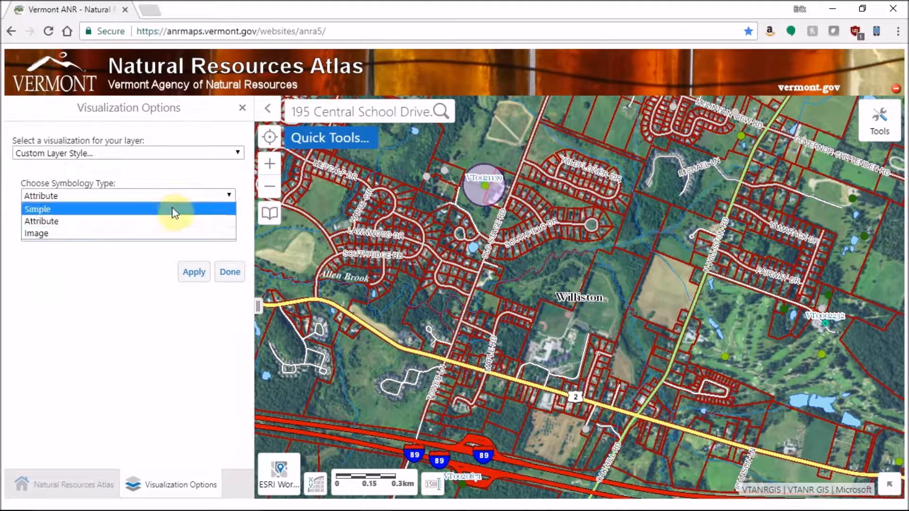
{"action": "left_click", "coordinate": [174, 211]}
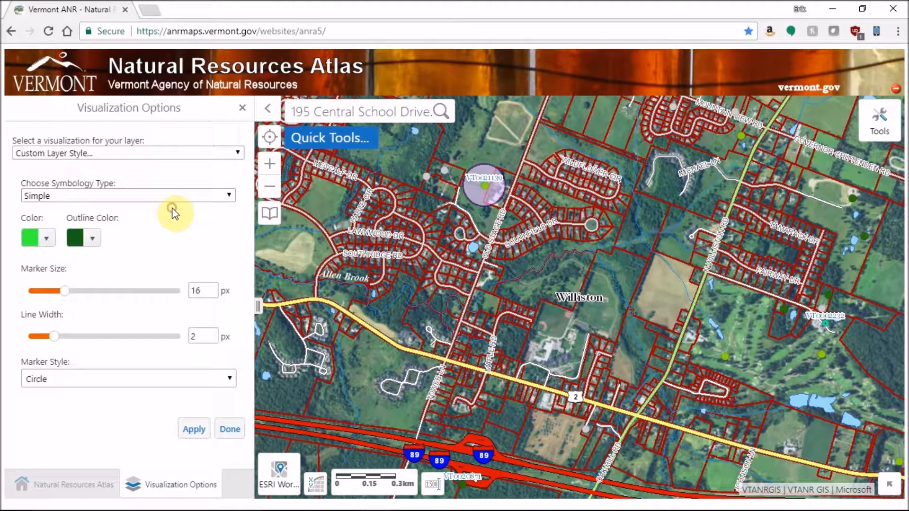
Step: Set the Private Wells marker color to blue rgba(51, 54, 255, 1) and its outline color to dark navy rgba(0, 7, 38, 1)
{"action": "left_click", "coordinate": [49, 239]}
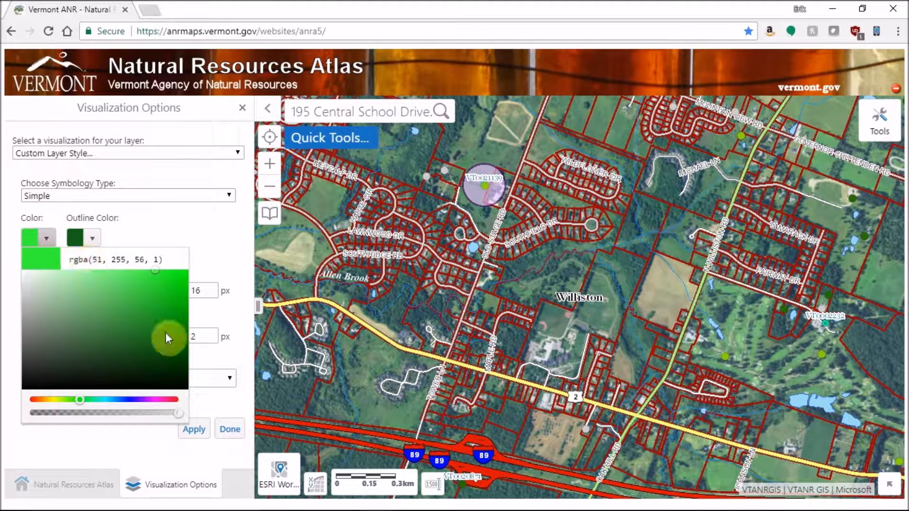
{"action": "left_click", "coordinate": [132, 405]}
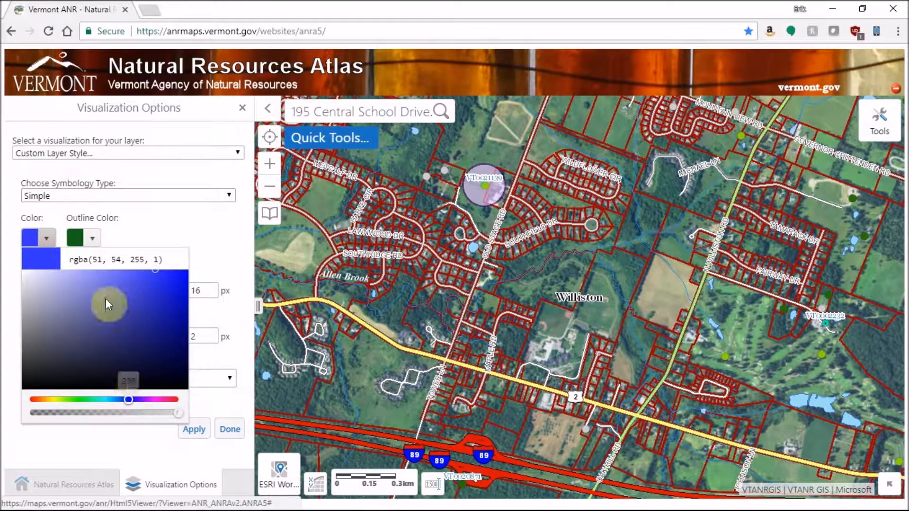
{"action": "left_click", "coordinate": [95, 240]}
{"action": "left_click", "coordinate": [94, 240]}
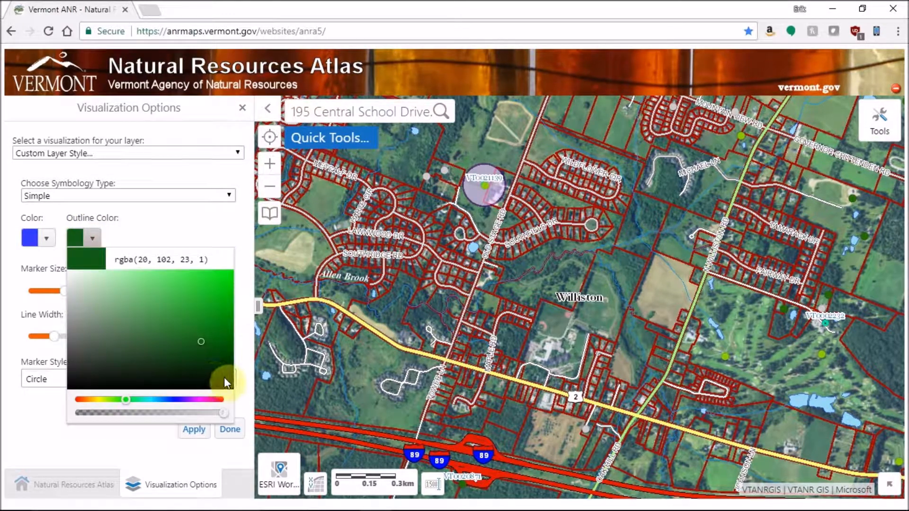
{"action": "left_click", "coordinate": [172, 402]}
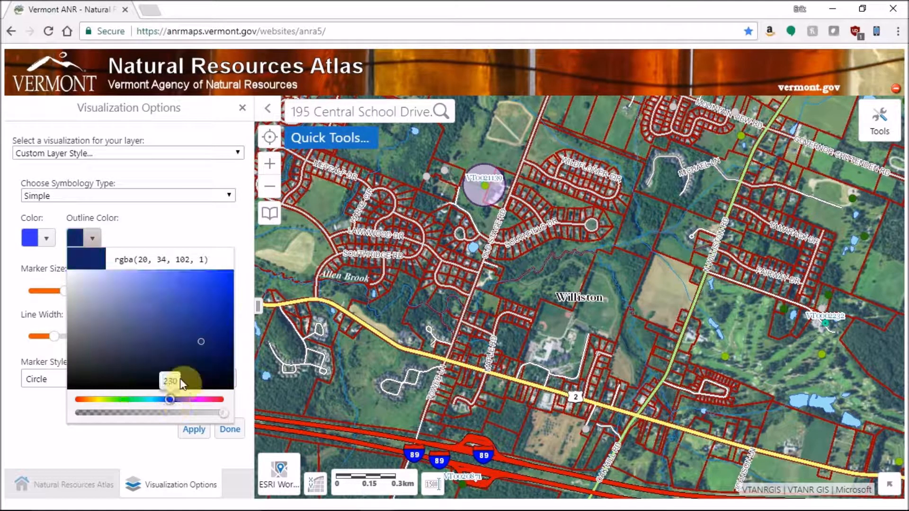
{"action": "left_click_drag", "start_coordinate": [201, 346], "coordinate": [233, 373]}
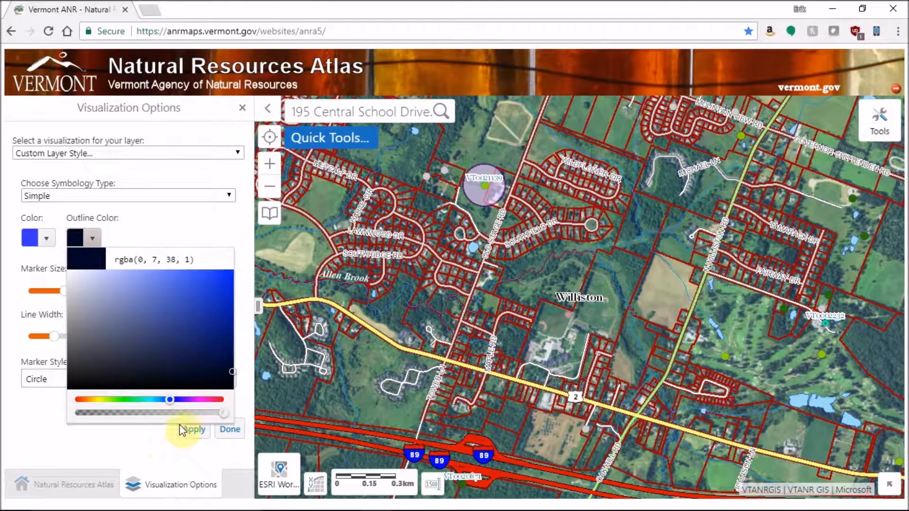
{"action": "left_click", "coordinate": [140, 233]}
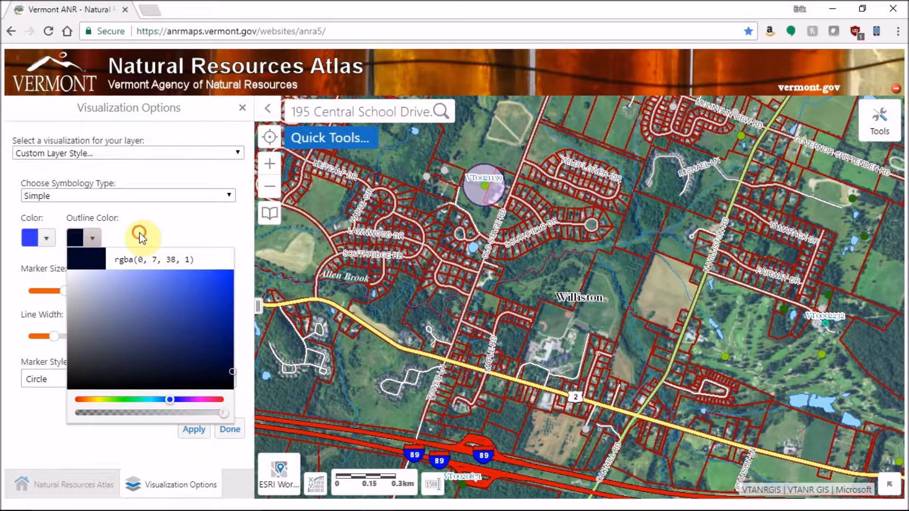
Step: Make the blue marker fill of the Private Wells layer about half transparent
{"action": "left_click", "coordinate": [51, 238]}
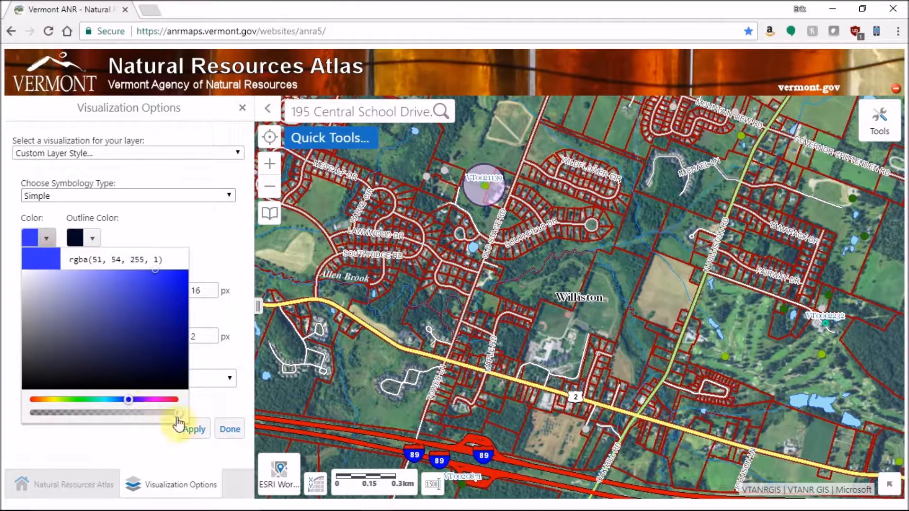
{"action": "left_click_drag", "start_coordinate": [177, 418], "coordinate": [107, 415]}
{"action": "left_click", "coordinate": [152, 223]}
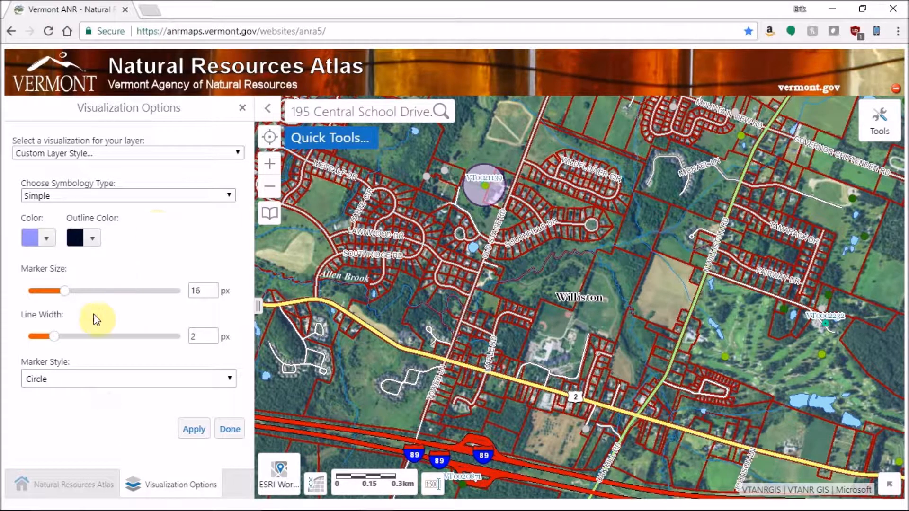
Step: Set the marker size to 10 px and the line width to 1 px, and apply the custom style to the Private Wells layer
{"action": "left_click_drag", "start_coordinate": [66, 293], "coordinate": [51, 291]}
{"action": "left_click_drag", "start_coordinate": [55, 336], "coordinate": [47, 337]}
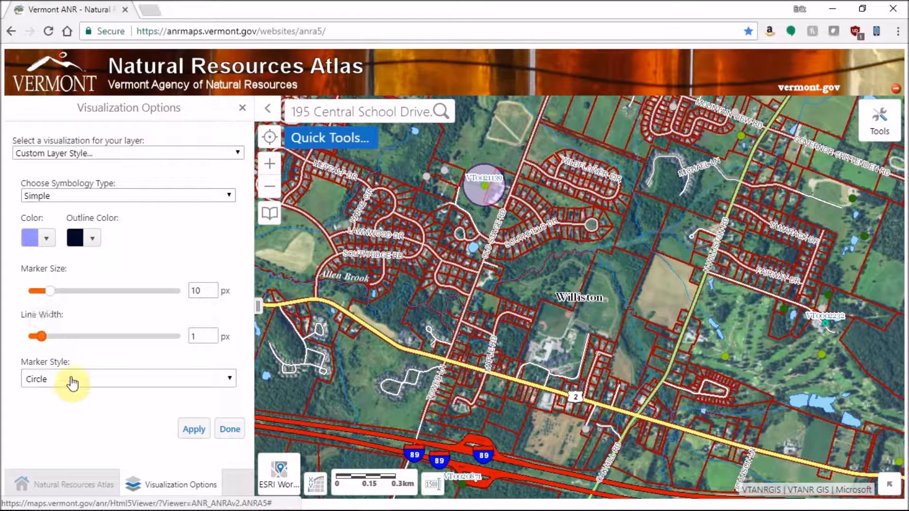
{"action": "left_click", "coordinate": [194, 431]}
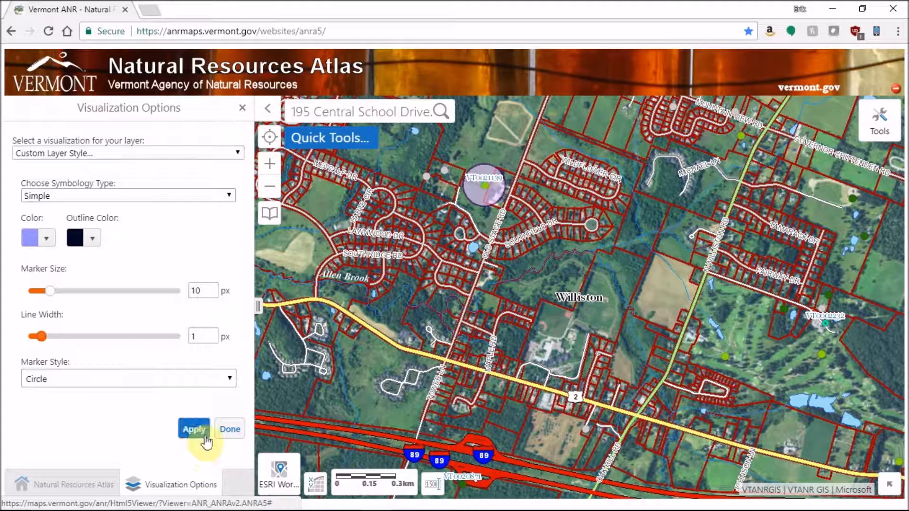
{"action": "left_click", "coordinate": [230, 428]}
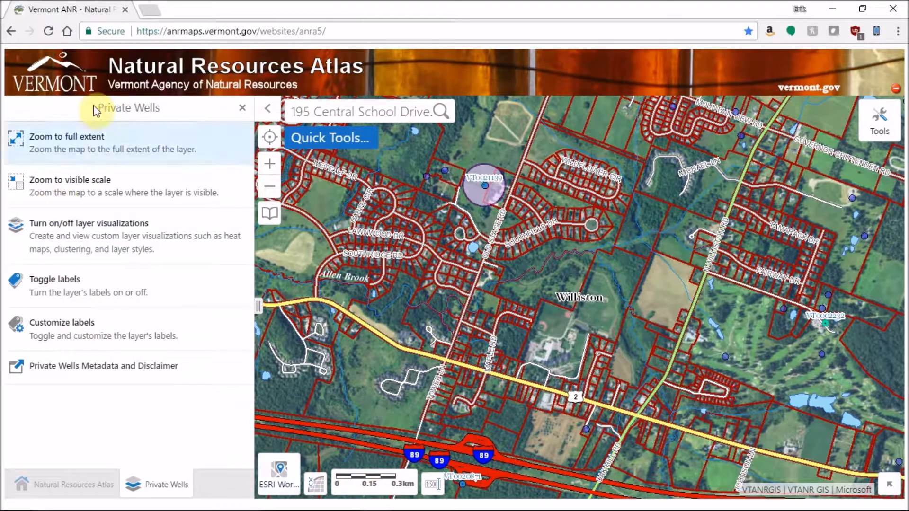
Step: Look at the options of the Ground Water SPA layer, including its metadata link, and return to the layer list
{"action": "left_click", "coordinate": [240, 110]}
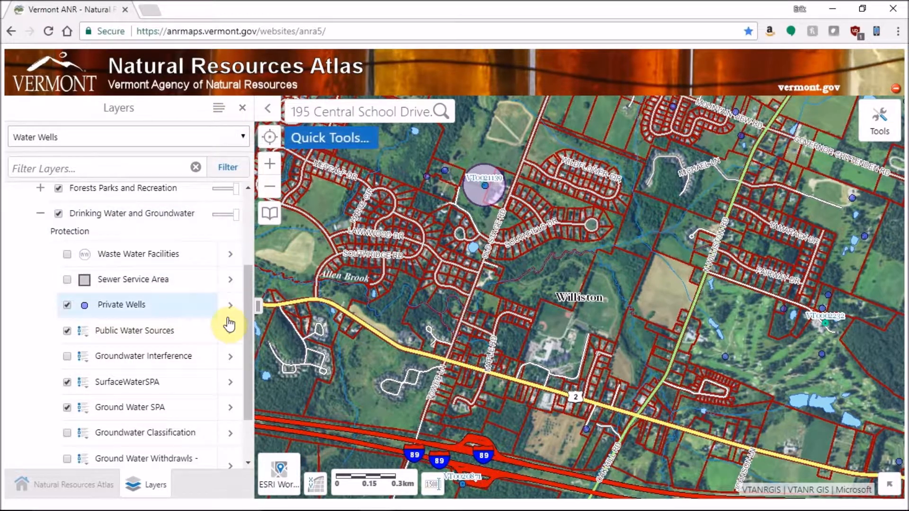
{"action": "left_click", "coordinate": [234, 406]}
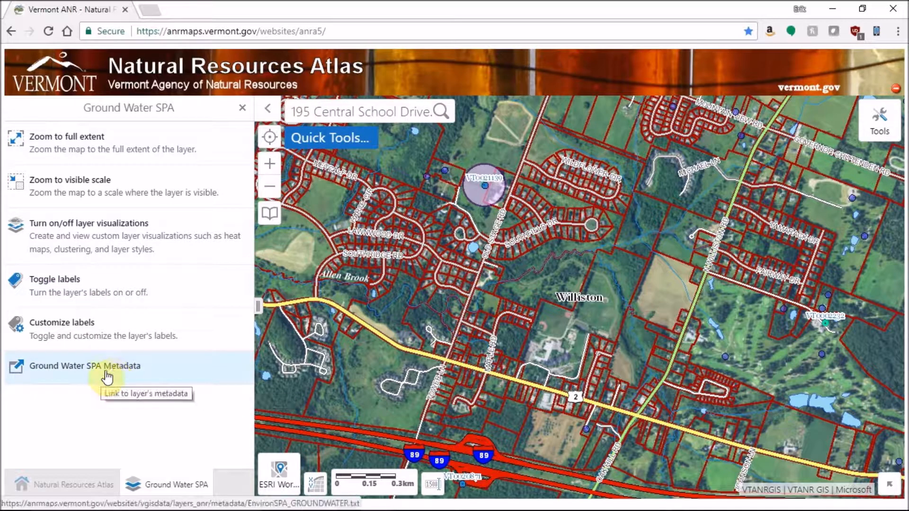
{"action": "left_click", "coordinate": [243, 112]}
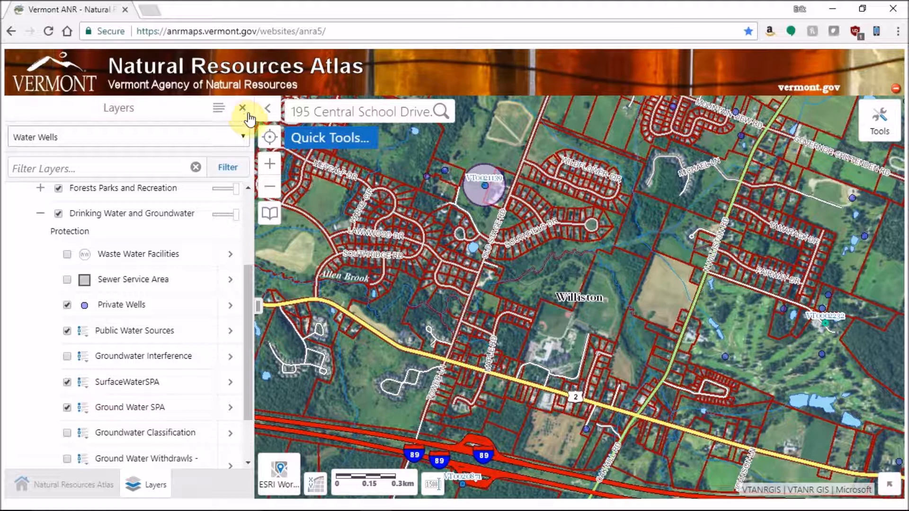
Step: Plot the Lat/Long coordinate 44.44105 N, 73.07182 W on the map and close the coordinate entry without adding a second one
{"action": "left_click", "coordinate": [880, 126]}
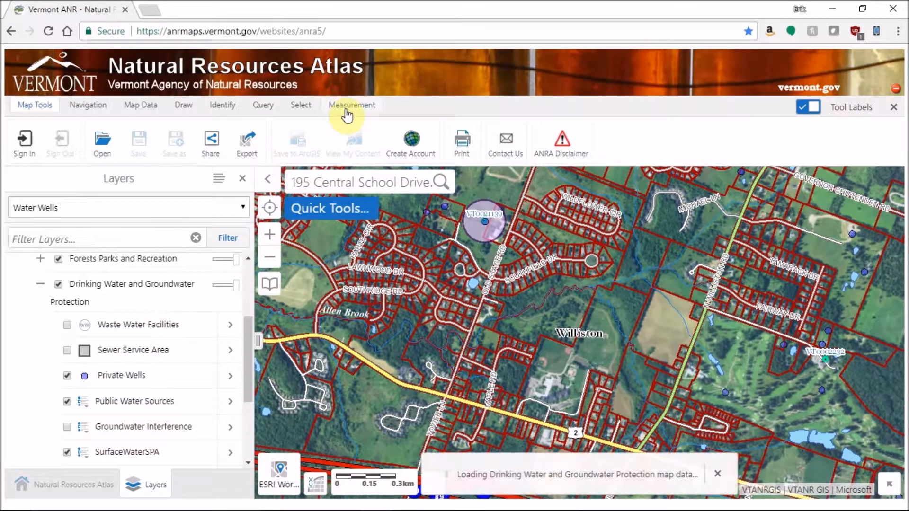
{"action": "left_click", "coordinate": [349, 106]}
{"action": "left_click", "coordinate": [386, 142]}
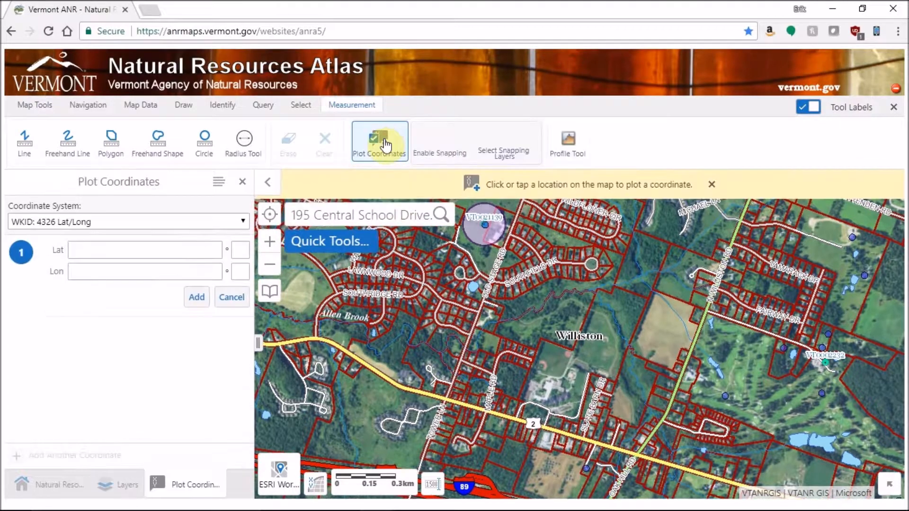
{"action": "left_click", "coordinate": [75, 250]}
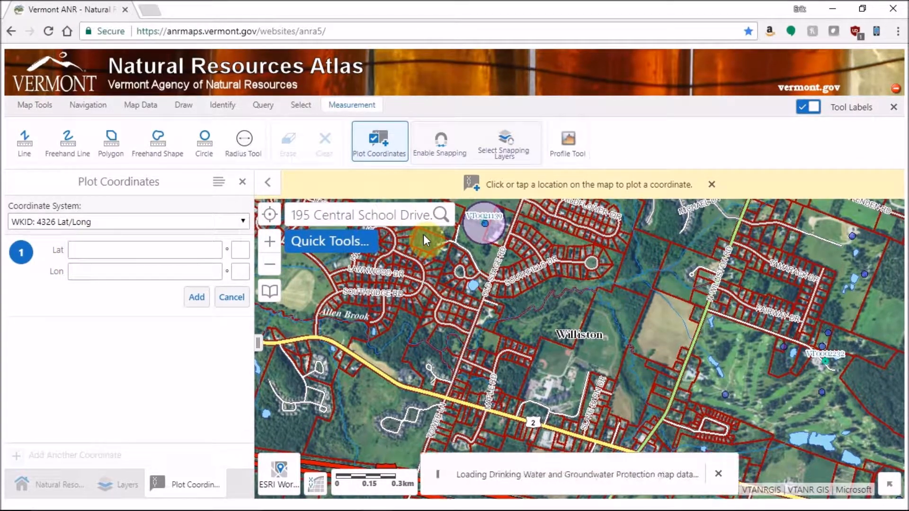
{"action": "type", "text": "44.44105"}
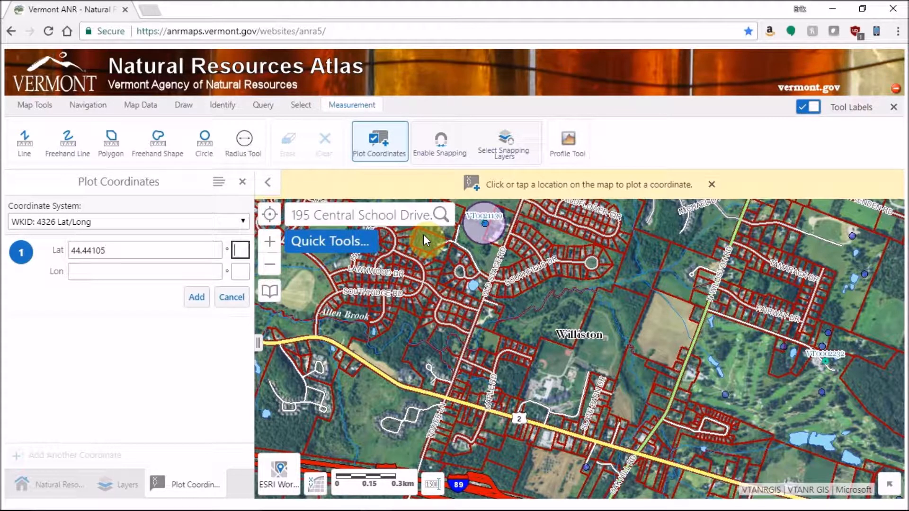
{"action": "key", "text": "Tab"}
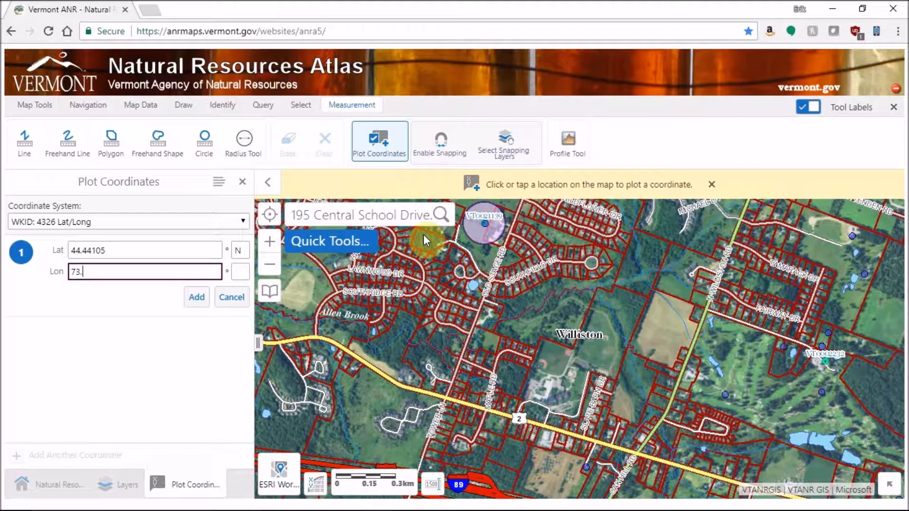
{"action": "key", "text": "Tab"}
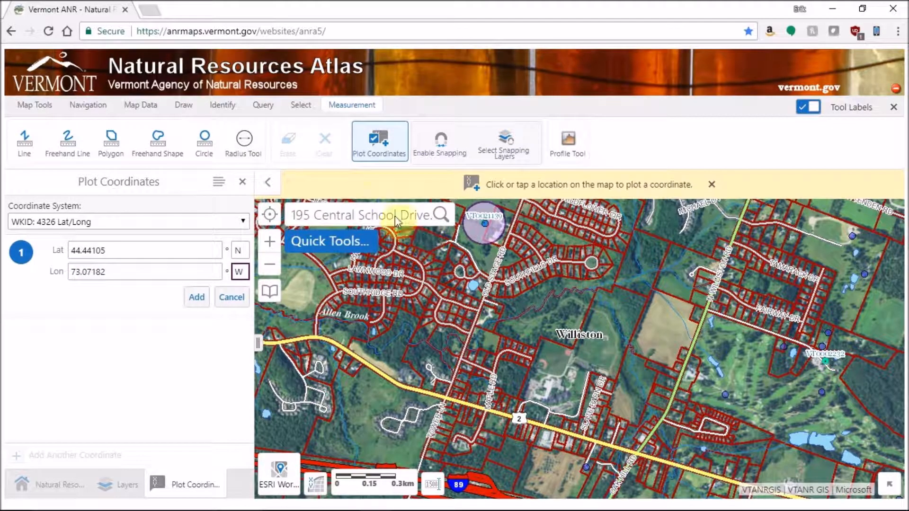
{"action": "left_click", "coordinate": [196, 297]}
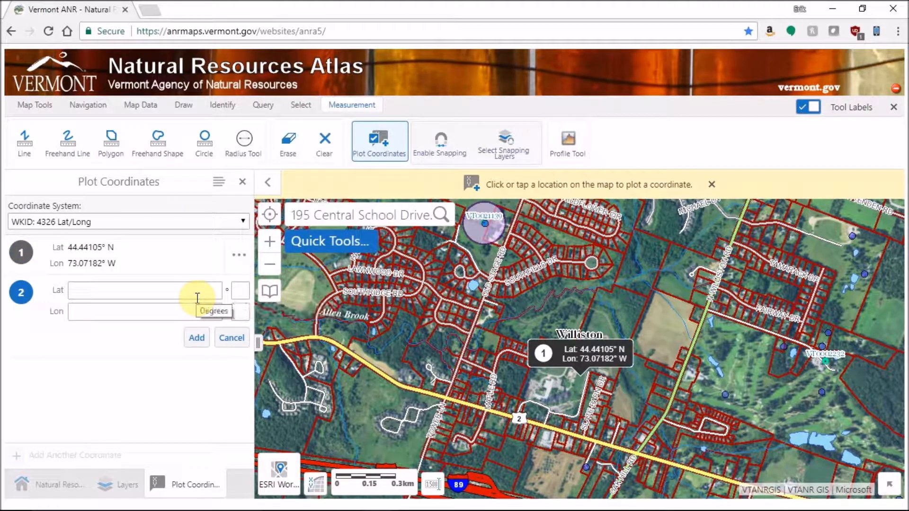
{"action": "left_click", "coordinate": [640, 380]}
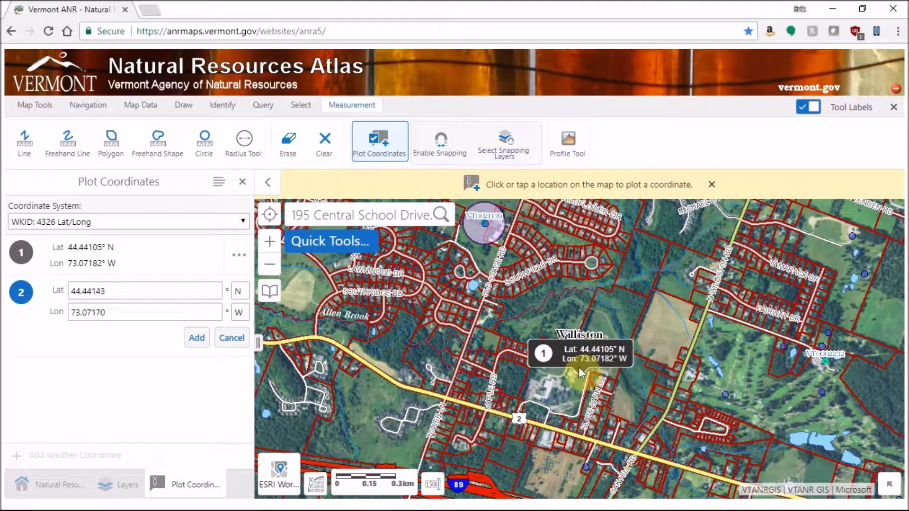
{"action": "left_click", "coordinate": [231, 337]}
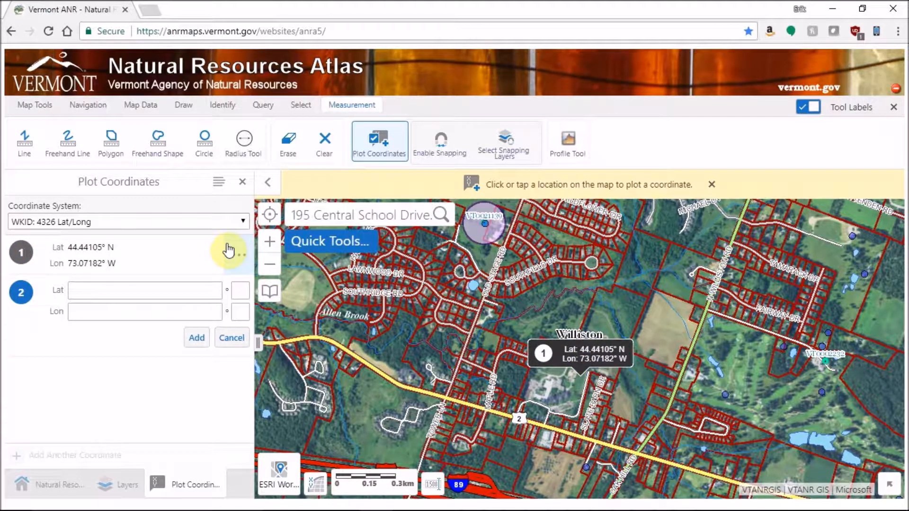
{"action": "left_click", "coordinate": [242, 185]}
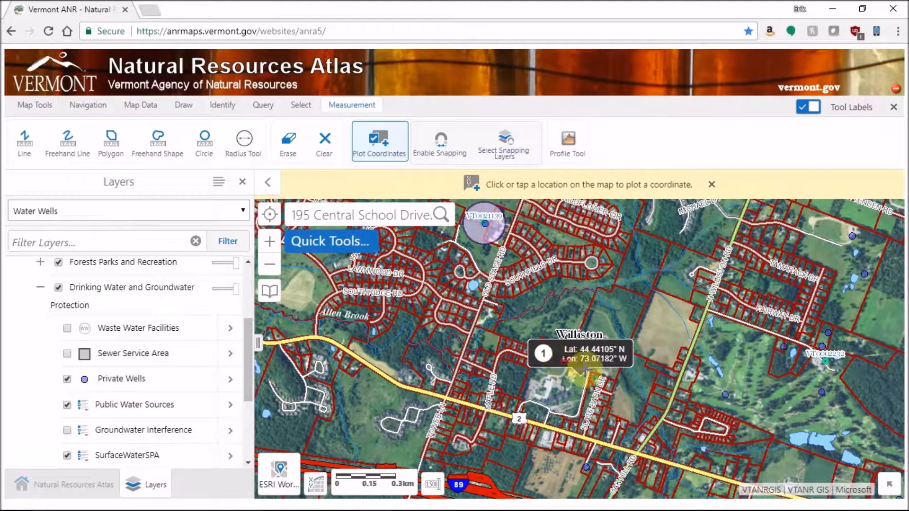
Step: Draw a point on the map exactly at the tip of the plotted coordinate's callout
{"action": "left_click", "coordinate": [601, 388]}
{"action": "scroll", "coordinate": [602, 388], "scroll_direction": "up", "scroll_amount": 4}
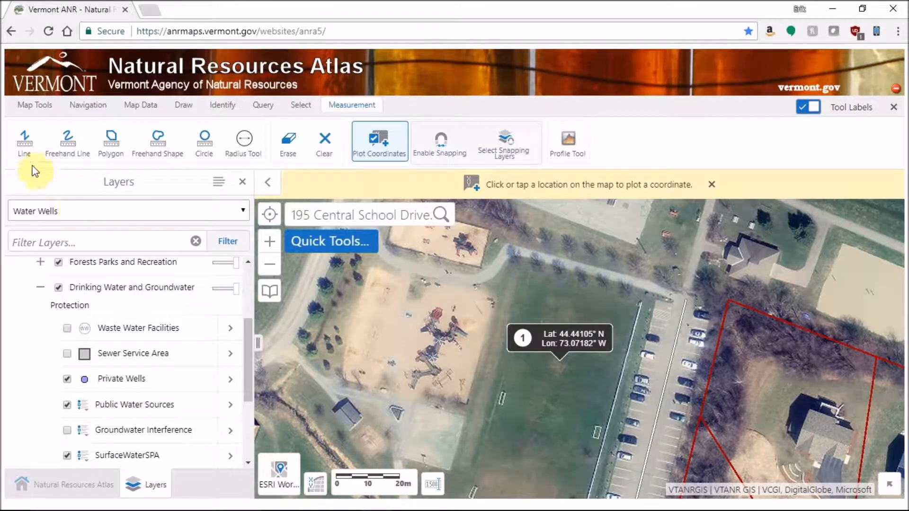
{"action": "left_click", "coordinate": [184, 106]}
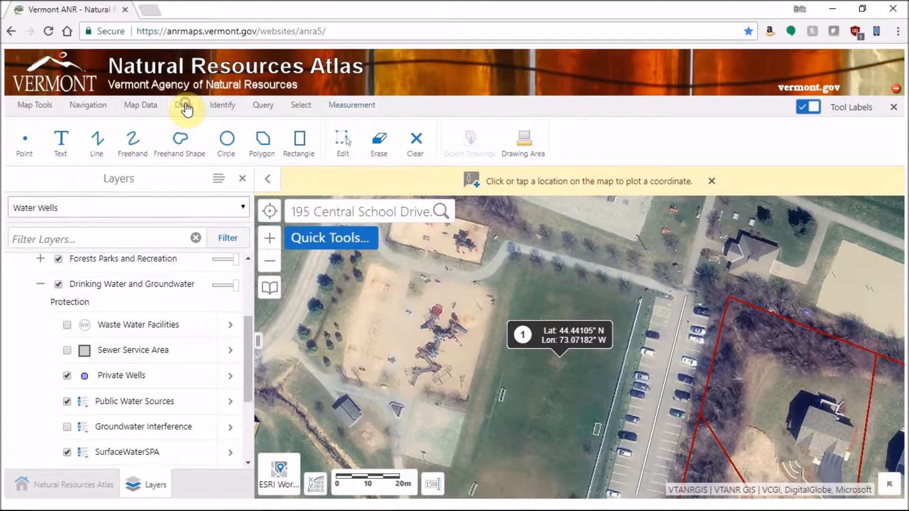
{"action": "left_click", "coordinate": [25, 150]}
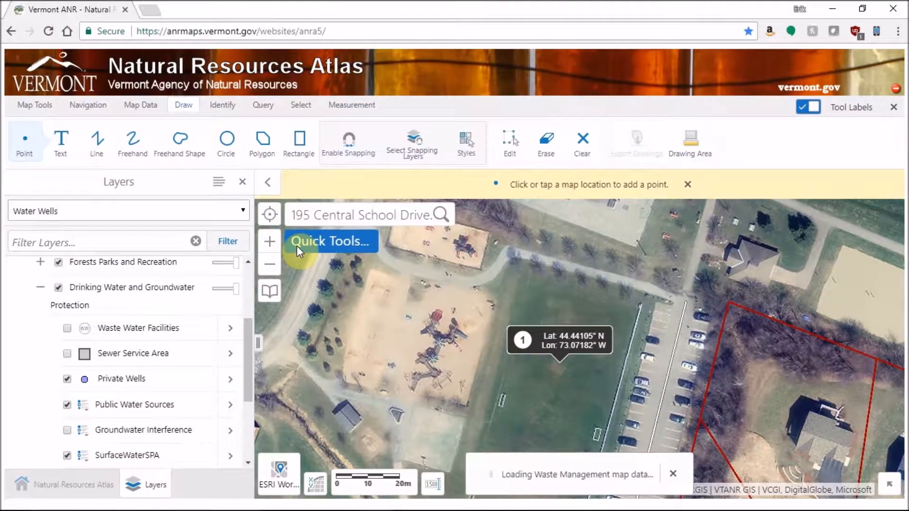
{"action": "left_click", "coordinate": [560, 364]}
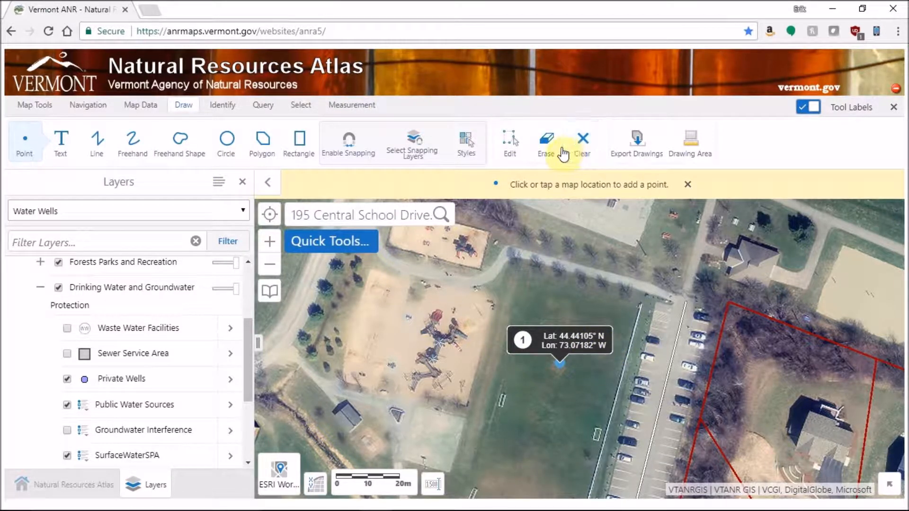
Step: Erase the plotted coordinate callout from the map while keeping the drawn point
{"action": "left_click", "coordinate": [546, 148]}
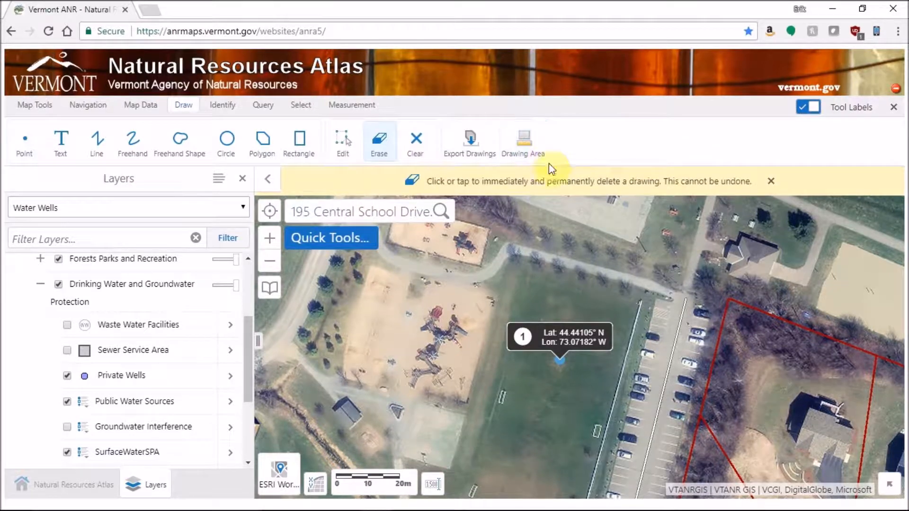
{"action": "left_click", "coordinate": [521, 334]}
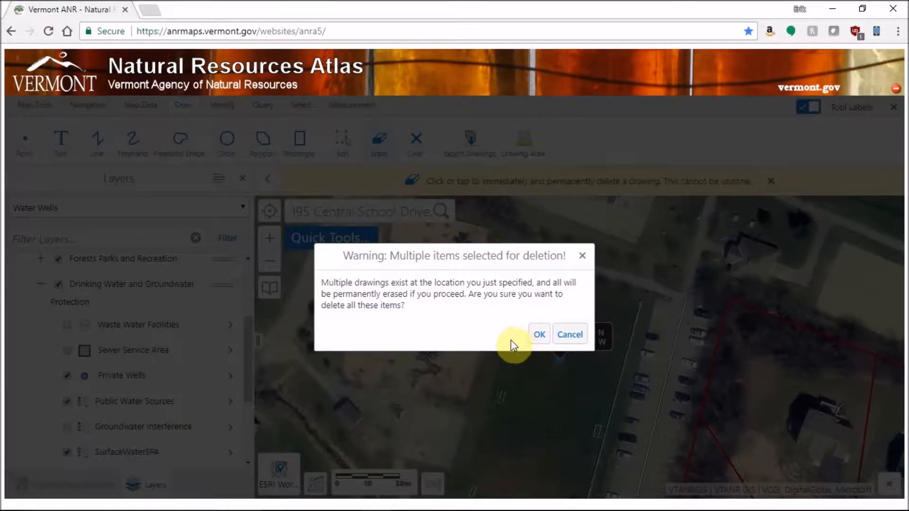
{"action": "left_click", "coordinate": [537, 336]}
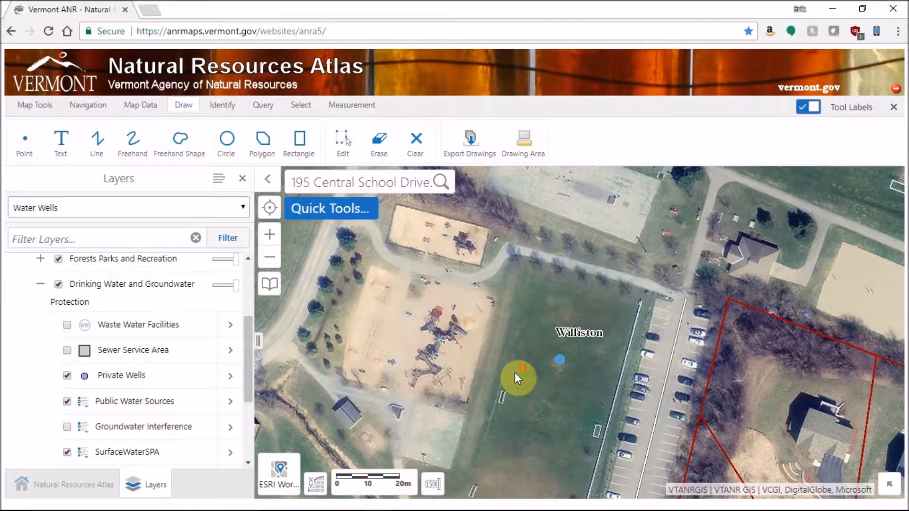
Step: Turn on the Contours - VCGI Map Service layer for the area around the drawn point
{"action": "scroll", "coordinate": [515, 373], "scroll_direction": "down", "scroll_amount": 1}
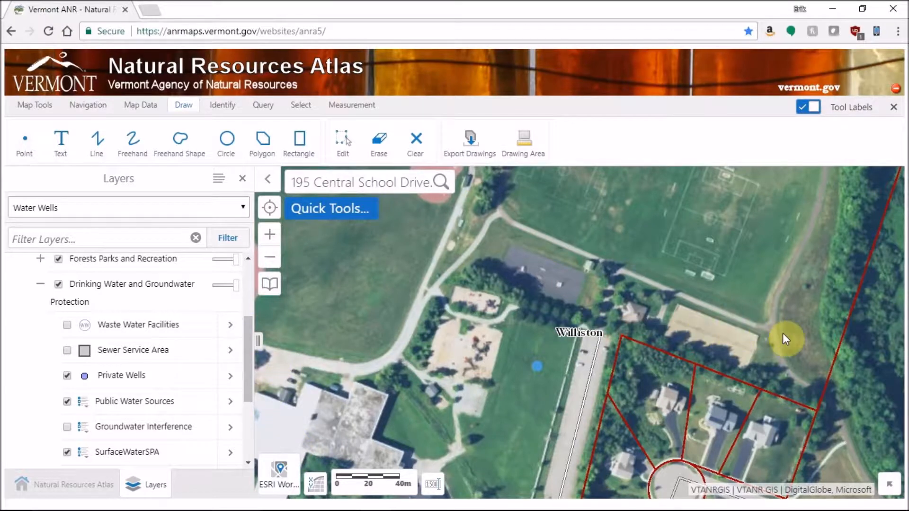
{"action": "scroll", "coordinate": [840, 323], "scroll_direction": "down", "scroll_amount": 1}
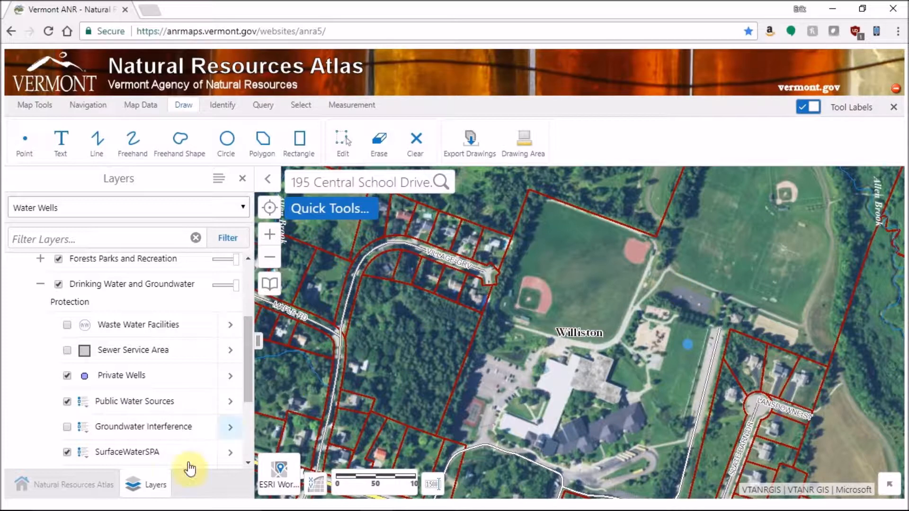
{"action": "left_click_drag", "start_coordinate": [247, 343], "coordinate": [255, 285]}
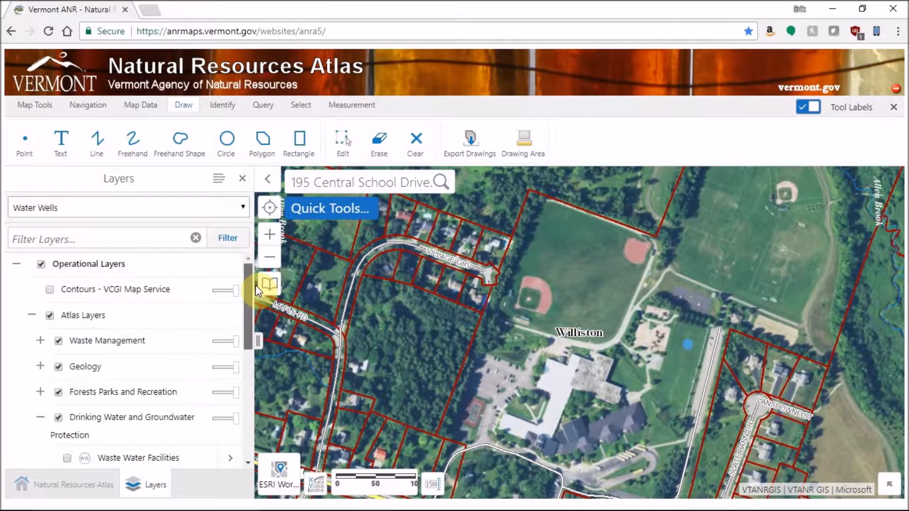
{"action": "left_click", "coordinate": [49, 289]}
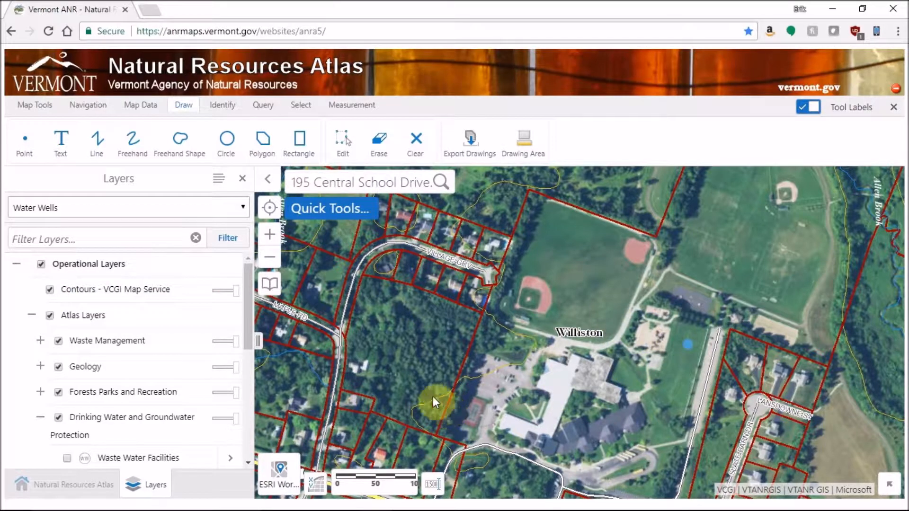
Step: Switch the basemap to Topo Map for the area around the drawn point
{"action": "left_click", "coordinate": [279, 478]}
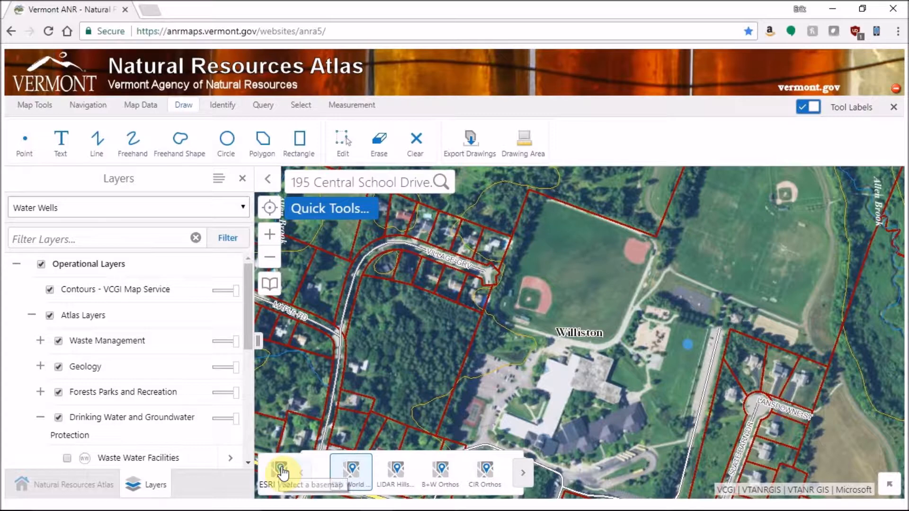
{"action": "left_click", "coordinate": [523, 473]}
{"action": "left_click", "coordinate": [523, 473]}
{"action": "left_click", "coordinate": [429, 483]}
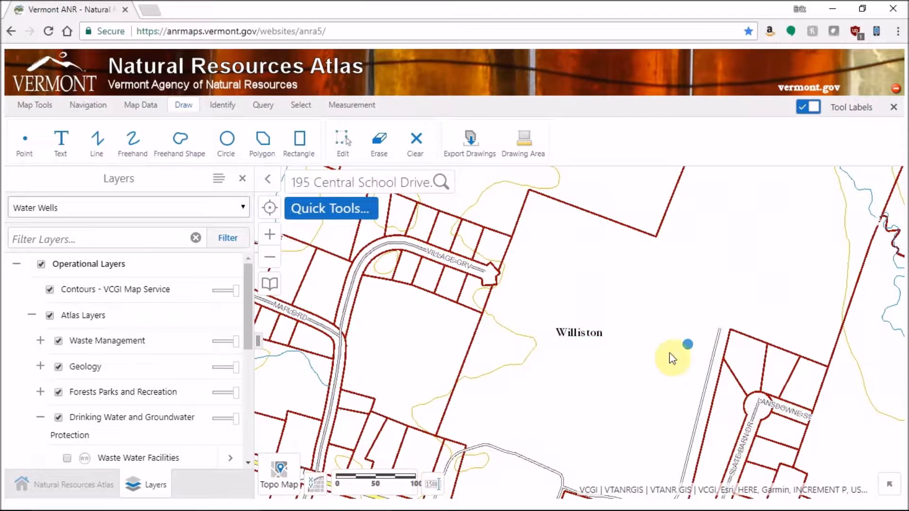
{"action": "scroll", "coordinate": [733, 356], "scroll_direction": "down", "scroll_amount": 1}
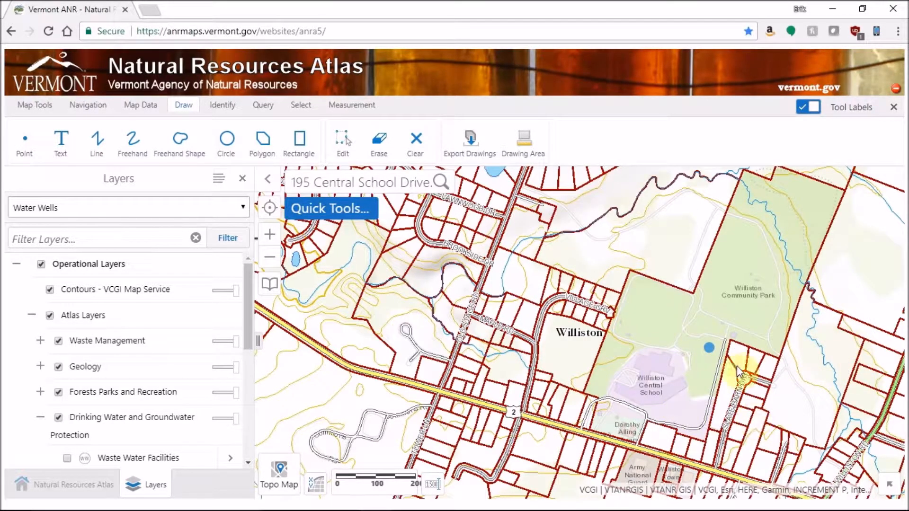
Step: Return the basemap to the ESRI World imagery, with the land east of the drawn point in view
{"action": "left_click_drag", "start_coordinate": [788, 343], "coordinate": [653, 341]}
{"action": "left_click", "coordinate": [281, 473]}
{"action": "left_click", "coordinate": [350, 475]}
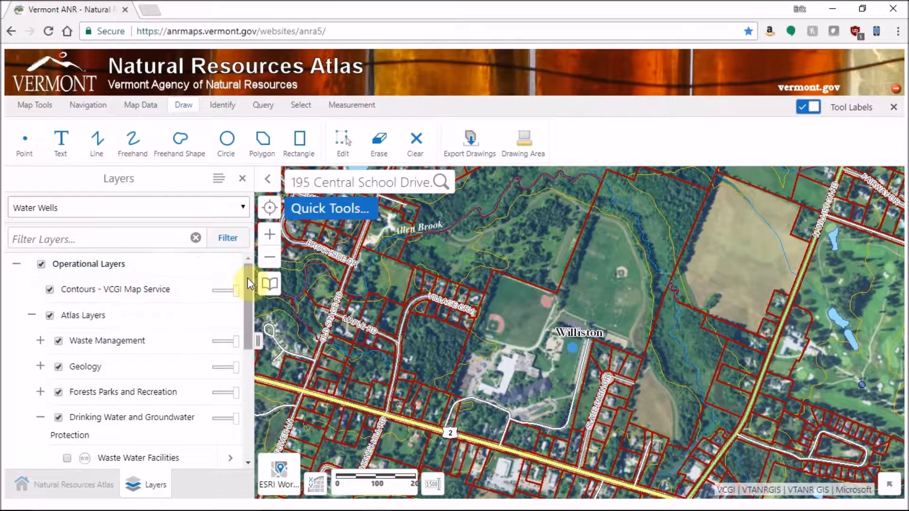
Step: Turn off the Parcels (where available) layer in the ANR Basemap Data group
{"action": "left_click_drag", "start_coordinate": [249, 283], "coordinate": [263, 399]}
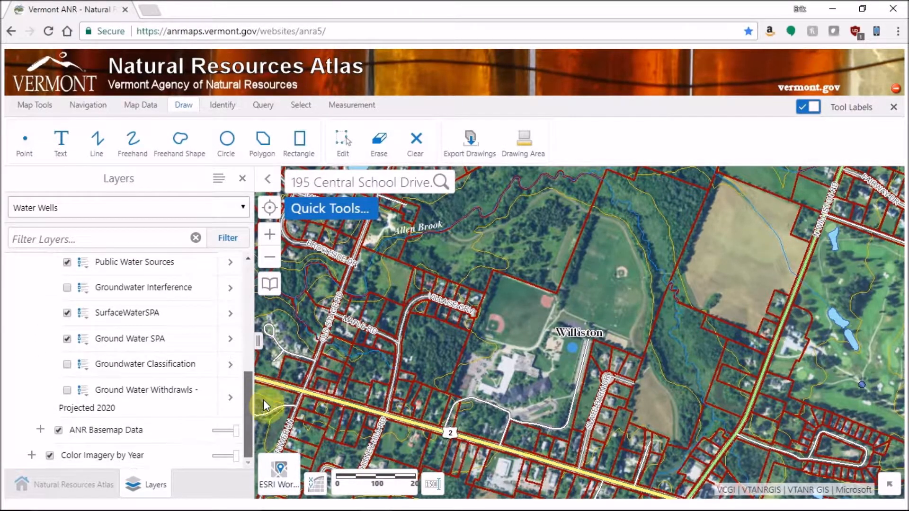
{"action": "left_click", "coordinate": [40, 429]}
{"action": "scroll", "coordinate": [45, 429], "scroll_direction": "down", "scroll_amount": 3}
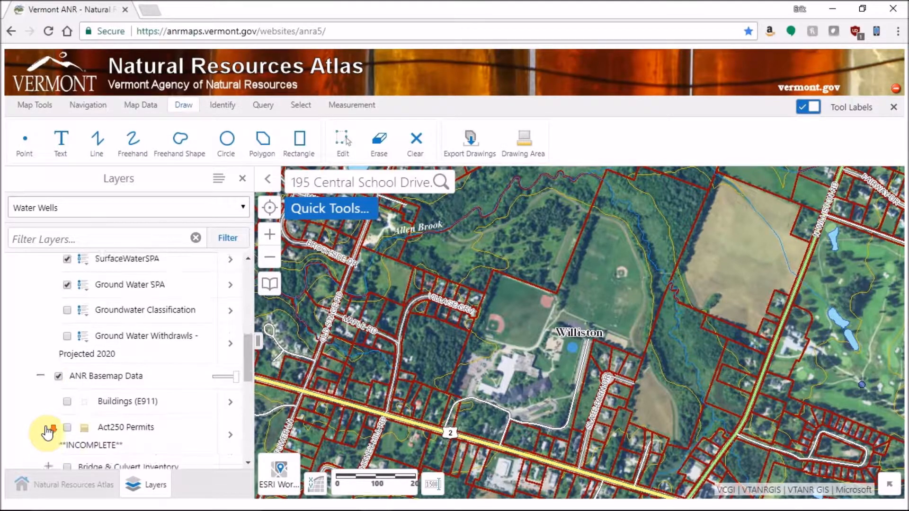
{"action": "scroll", "coordinate": [44, 426], "scroll_direction": "down", "scroll_amount": 3}
{"action": "scroll", "coordinate": [50, 426], "scroll_direction": "down", "scroll_amount": 3}
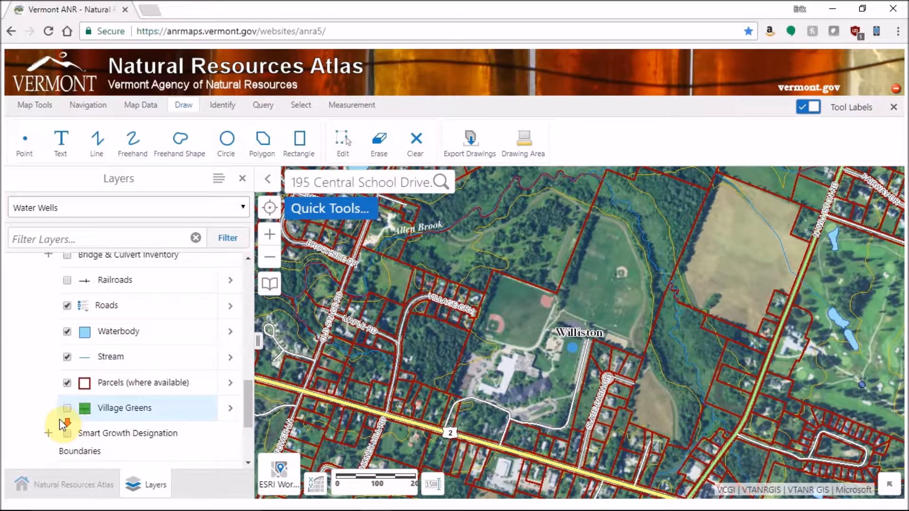
{"action": "left_click", "coordinate": [69, 385]}
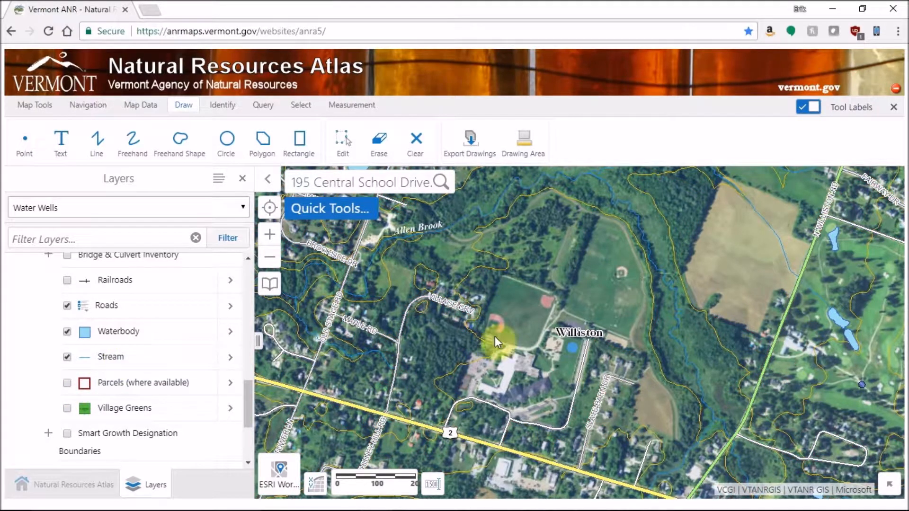
Step: Draw a freehand shape that starts at the drawn point and widens eastward across the stream, the field and the golf course
{"action": "left_click_drag", "start_coordinate": [523, 312], "coordinate": [405, 351]}
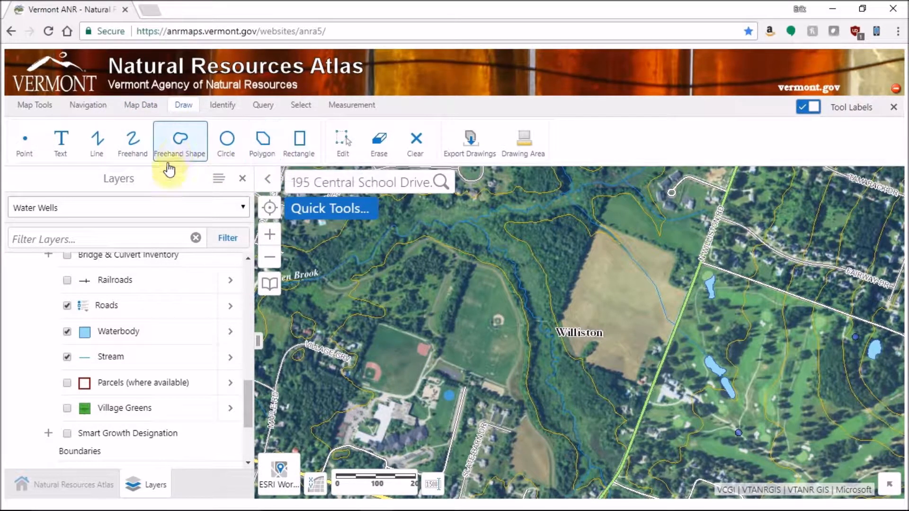
{"action": "left_click", "coordinate": [177, 151]}
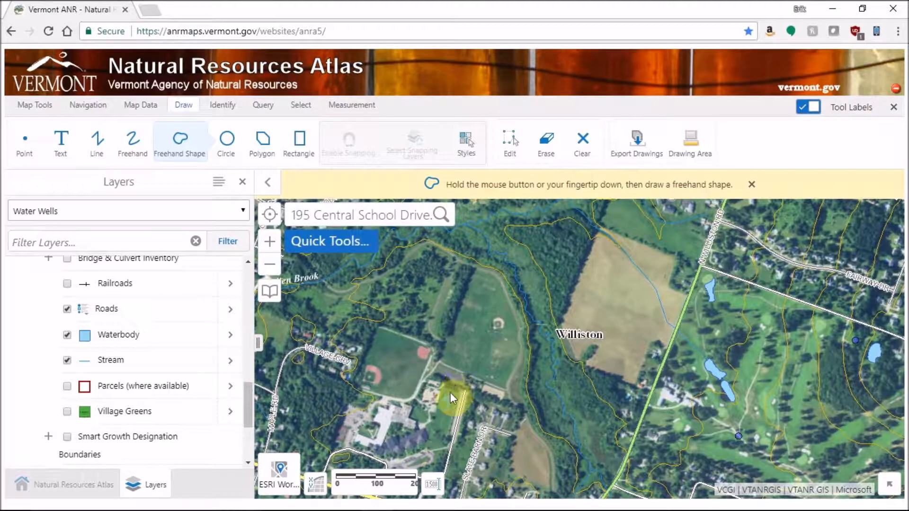
{"action": "left_click_drag", "start_coordinate": [443, 379], "coordinate": [453, 406]}
{"action": "mouse_move", "coordinate": [516, 423]}
{"action": "left_mouse_down"}
{"action": "mouse_move", "coordinate": [802, 377]}
{"action": "mouse_move", "coordinate": [862, 336]}
{"action": "mouse_move", "coordinate": [881, 240]}
{"action": "mouse_move", "coordinate": [743, 215]}
{"action": "mouse_move", "coordinate": [544, 251]}
{"action": "mouse_move", "coordinate": [442, 347]}
{"action": "mouse_move", "coordinate": [449, 399]}
{"action": "left_mouse_up"}
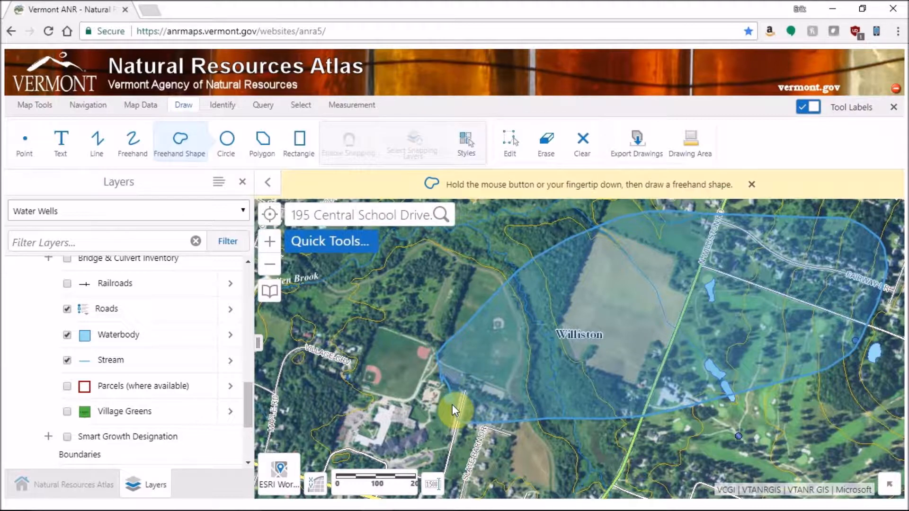
Step: Create a measured radius of 250 feet centred on the drawn point
{"action": "left_click", "coordinate": [345, 110]}
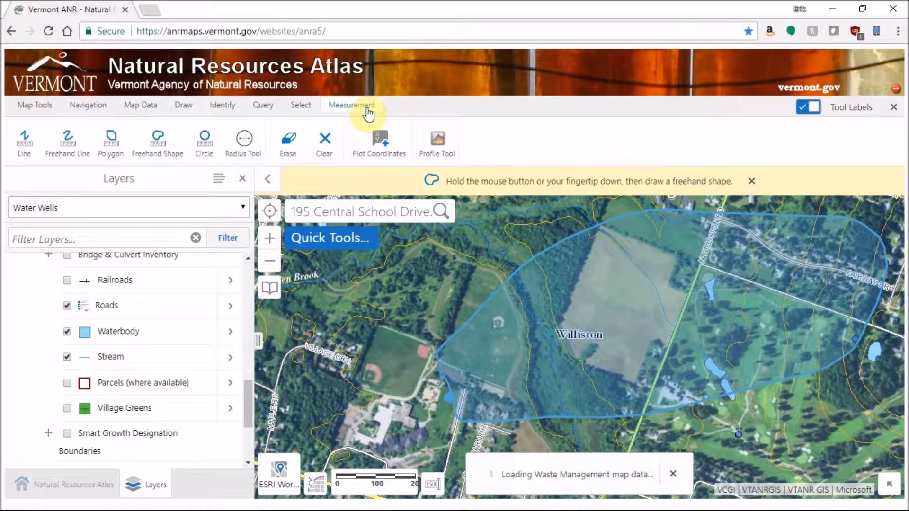
{"action": "left_click", "coordinate": [255, 144]}
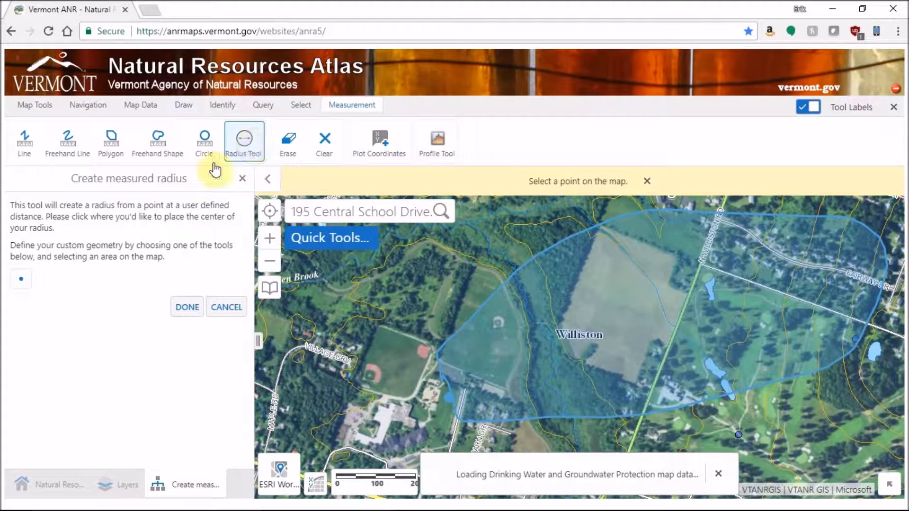
{"action": "left_click", "coordinate": [20, 280]}
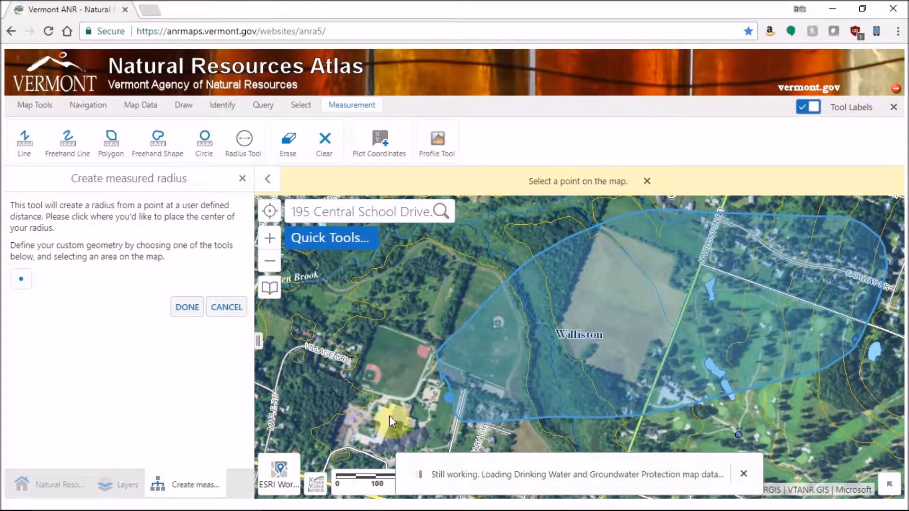
{"action": "left_click", "coordinate": [448, 398]}
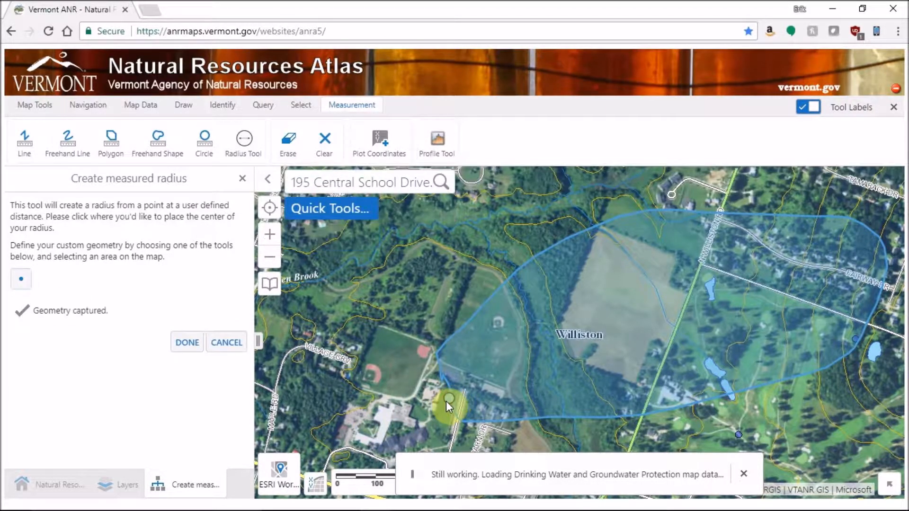
{"action": "left_click", "coordinate": [184, 343]}
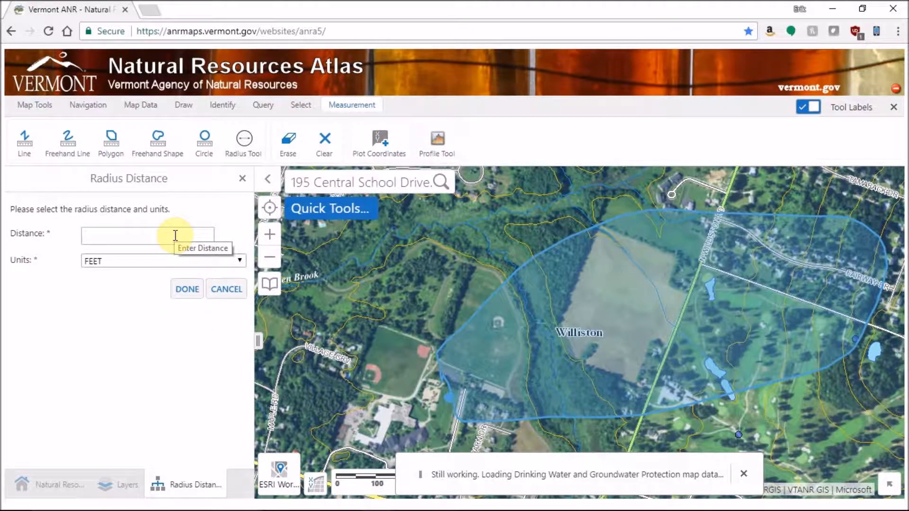
{"action": "type", "text": "250"}
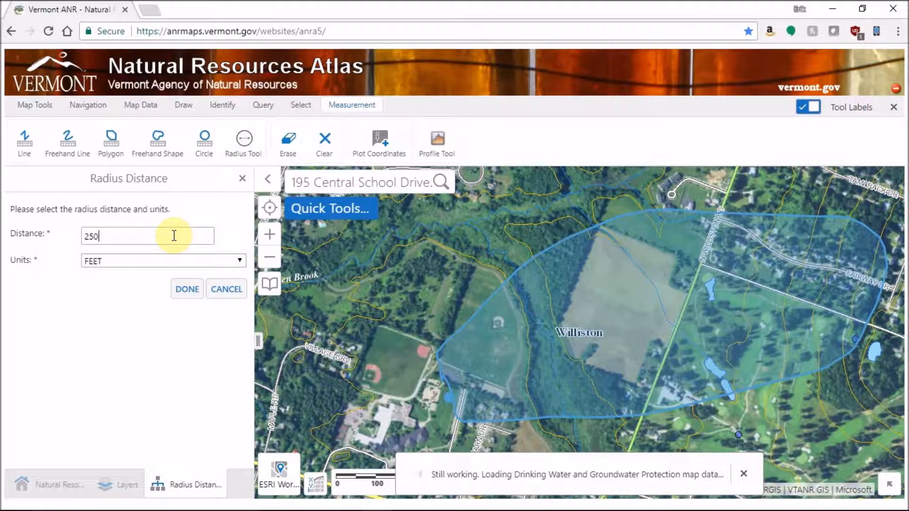
{"action": "left_click", "coordinate": [188, 290]}
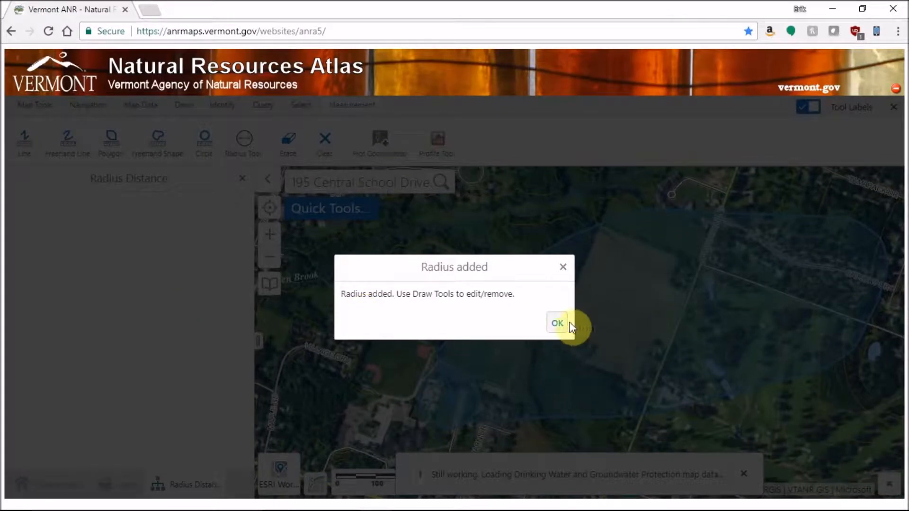
{"action": "left_click", "coordinate": [567, 326]}
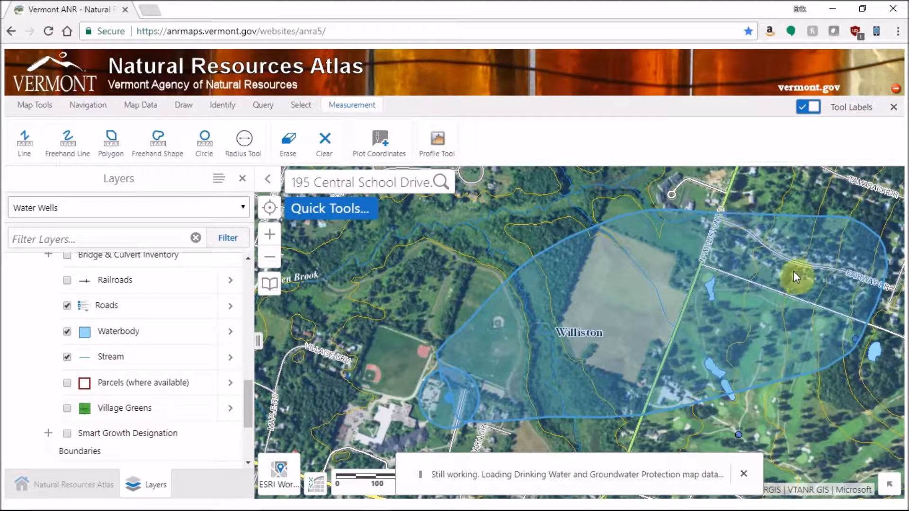
Step: Show the large freehand shape's vertices for editing and leave edit mode without changing them
{"action": "left_click", "coordinate": [181, 112]}
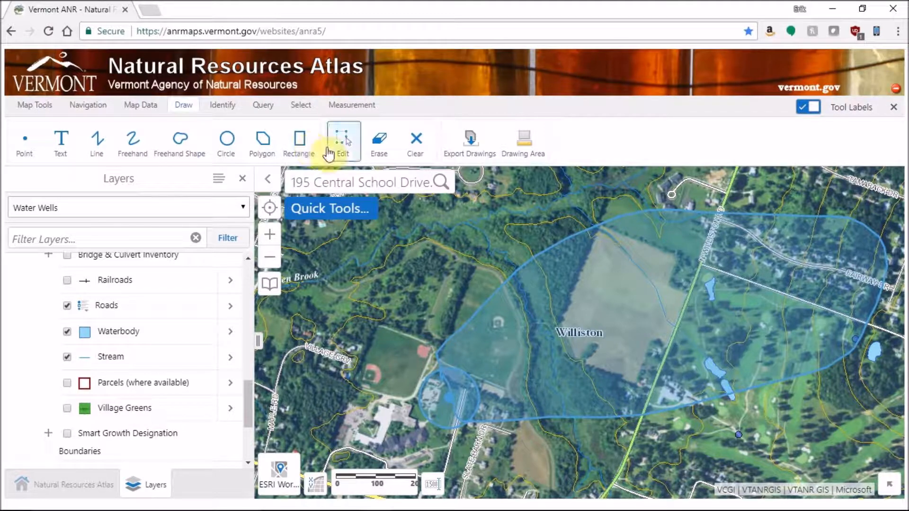
{"action": "left_click", "coordinate": [335, 149]}
{"action": "left_click", "coordinate": [739, 315]}
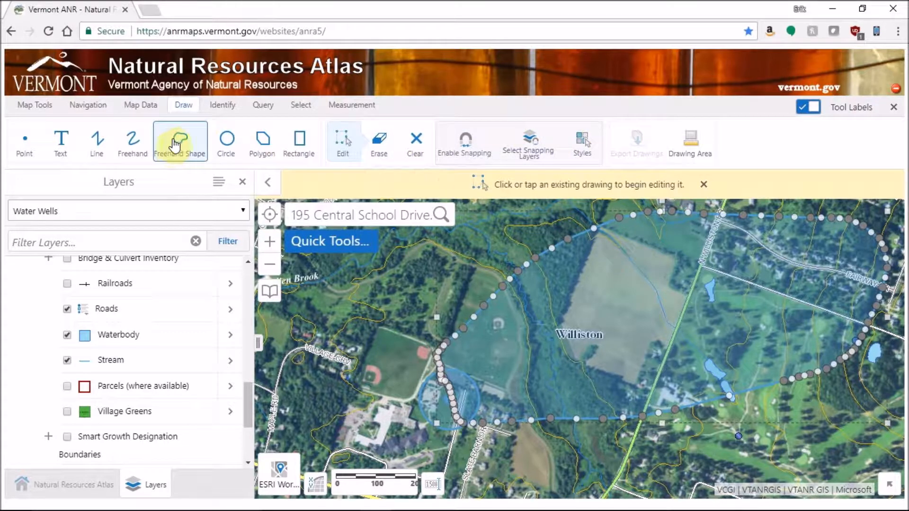
{"action": "left_click", "coordinate": [351, 153]}
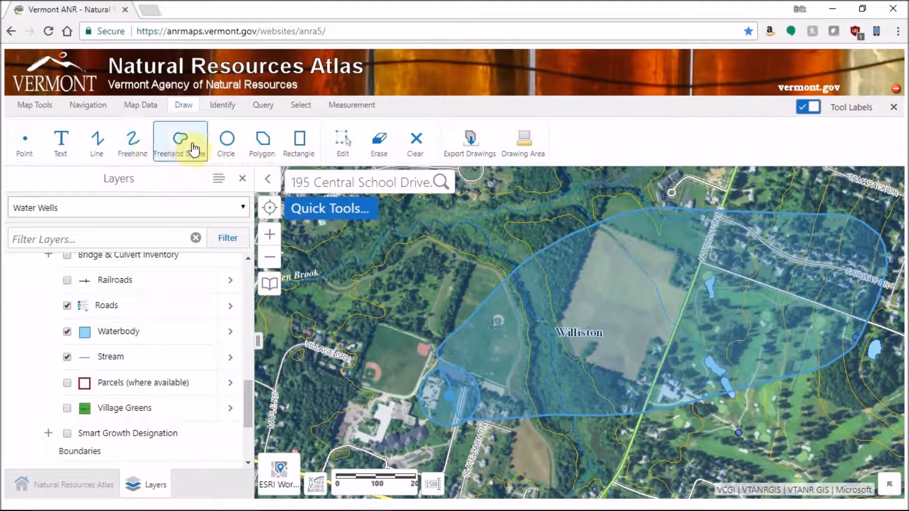
Step: Enable snapping for the polygon drawing tool and show its list of snappable layers
{"action": "left_click", "coordinate": [263, 141]}
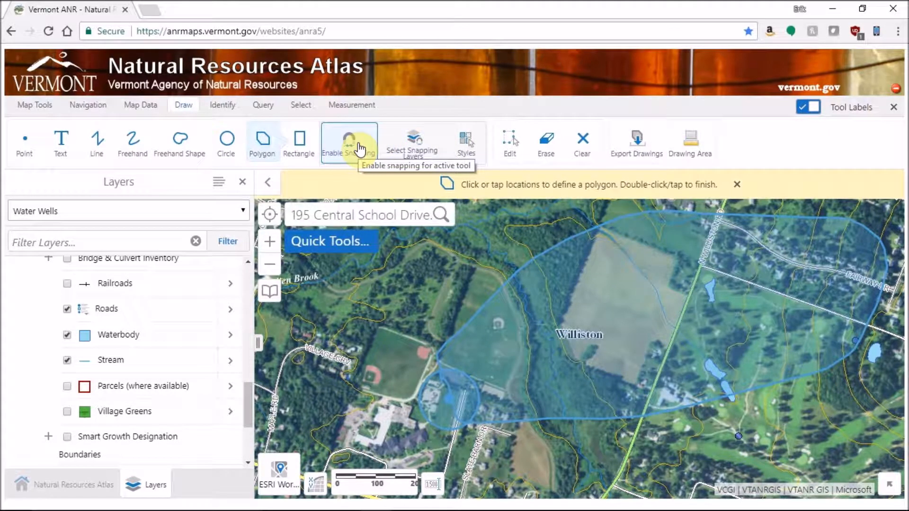
{"action": "left_click", "coordinate": [359, 148]}
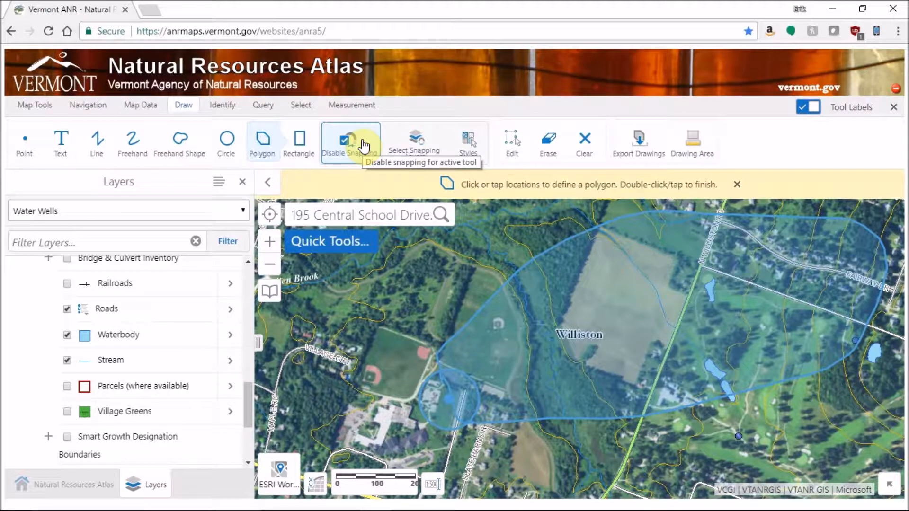
{"action": "left_click", "coordinate": [438, 150]}
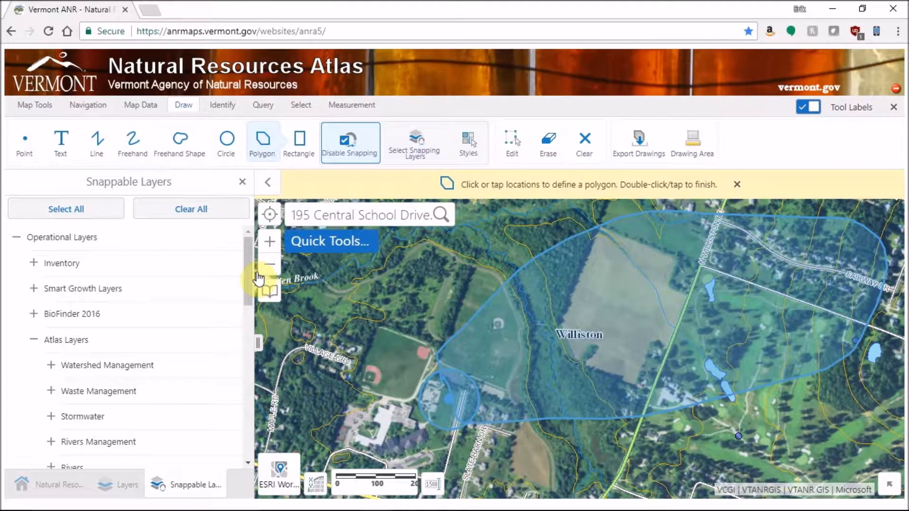
{"action": "left_click_drag", "start_coordinate": [248, 248], "coordinate": [248, 228]}
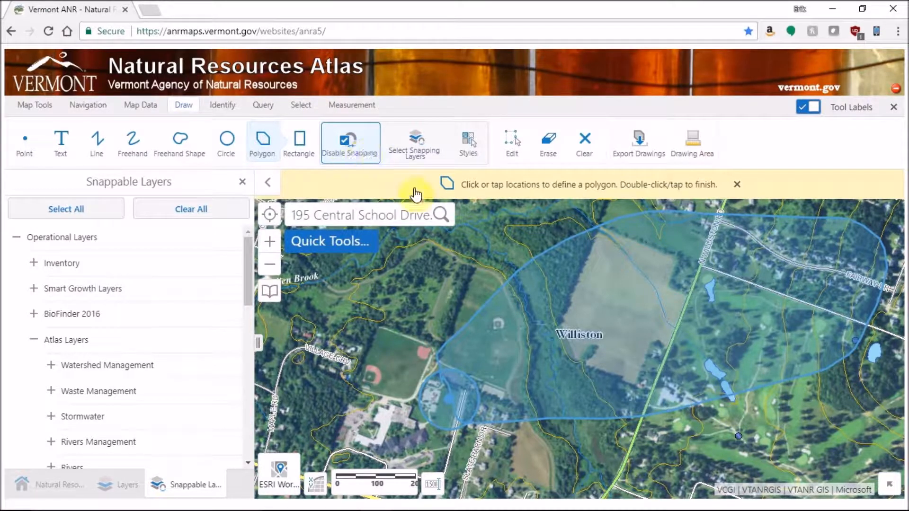
Step: Draw a polygon over the eastern end of the freehand shape, snapping its vertices to the shape's outline and closing it along the northern edge
{"action": "left_click", "coordinate": [750, 216]}
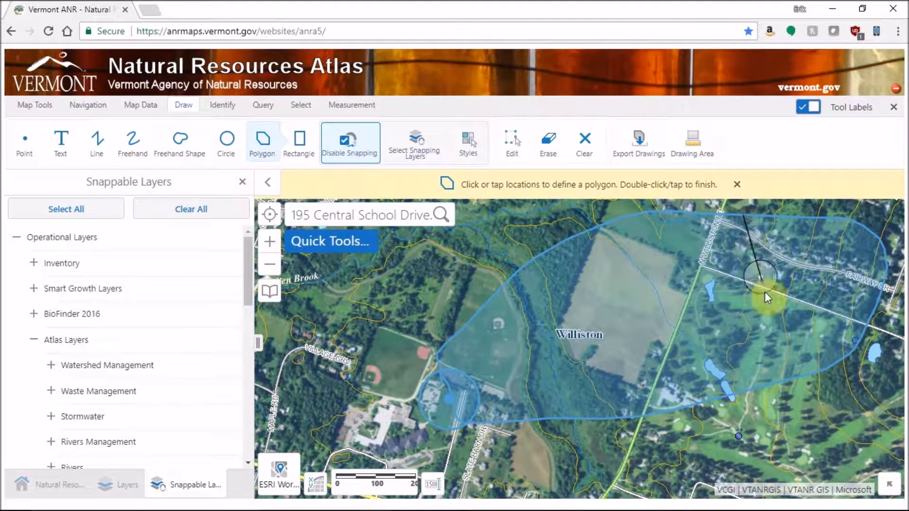
{"action": "left_click", "coordinate": [783, 377]}
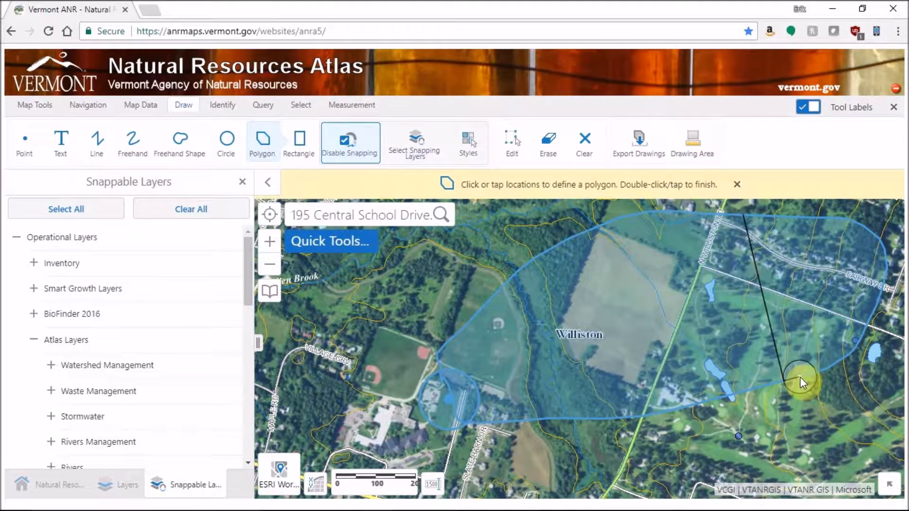
{"action": "left_click", "coordinate": [826, 371]}
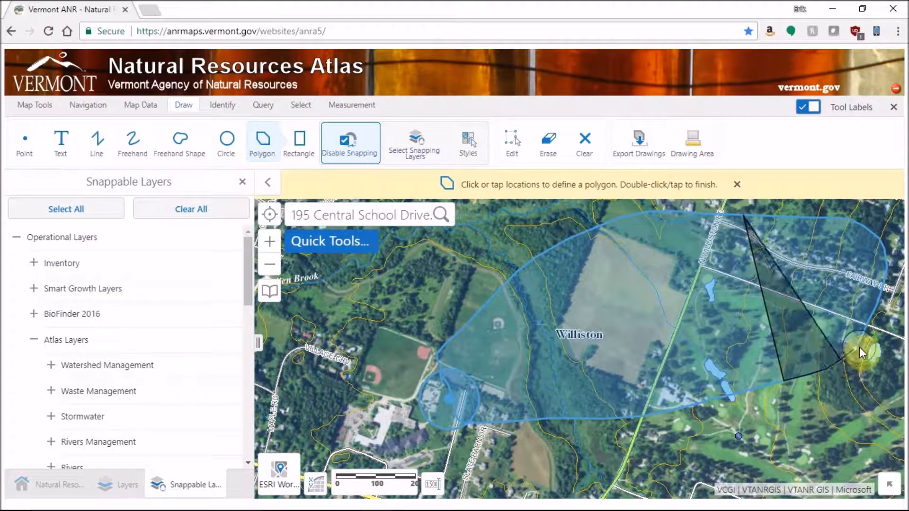
{"action": "left_click", "coordinate": [855, 350]}
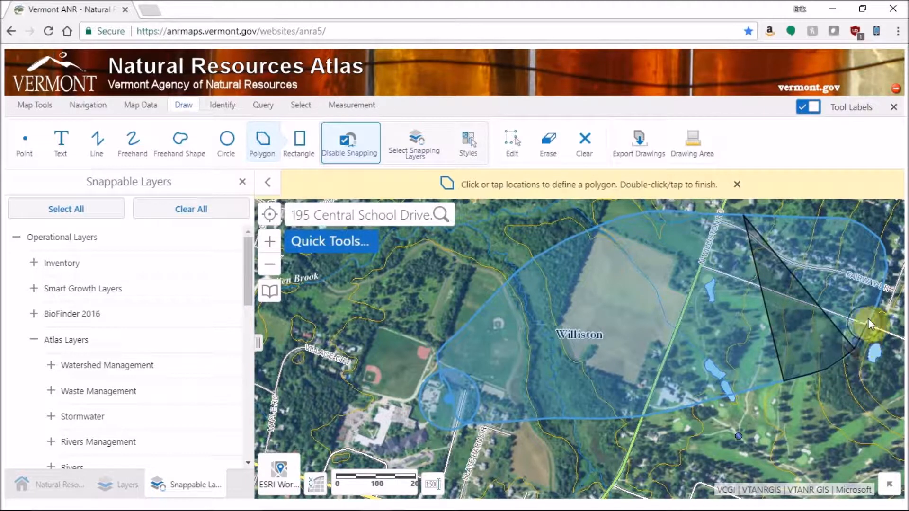
{"action": "left_click", "coordinate": [880, 288]}
{"action": "left_click", "coordinate": [881, 262]}
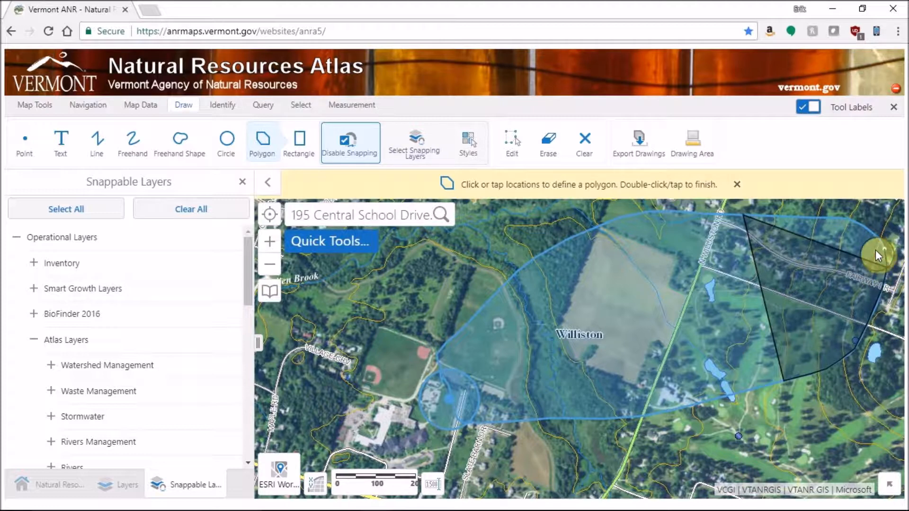
{"action": "left_click", "coordinate": [879, 251]}
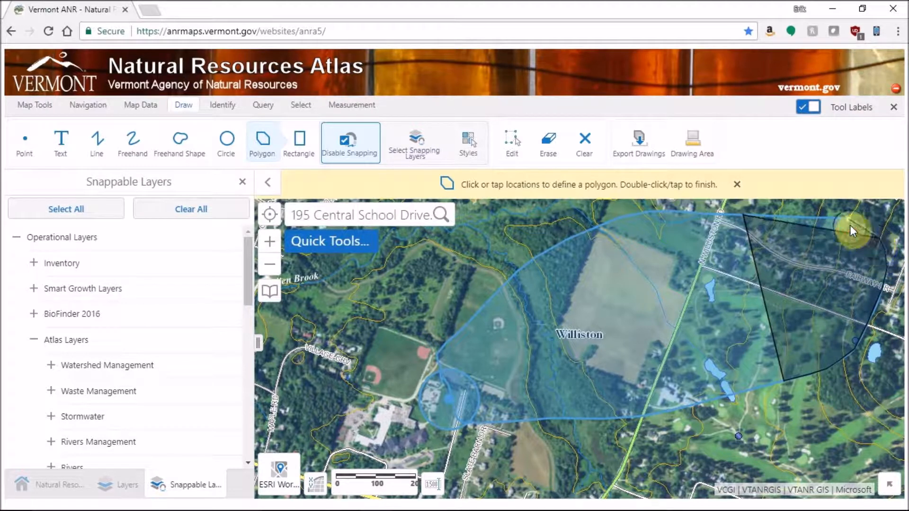
{"action": "left_click", "coordinate": [870, 226]}
{"action": "left_click", "coordinate": [850, 225]}
{"action": "left_click", "coordinate": [828, 222]}
{"action": "left_click", "coordinate": [821, 227]}
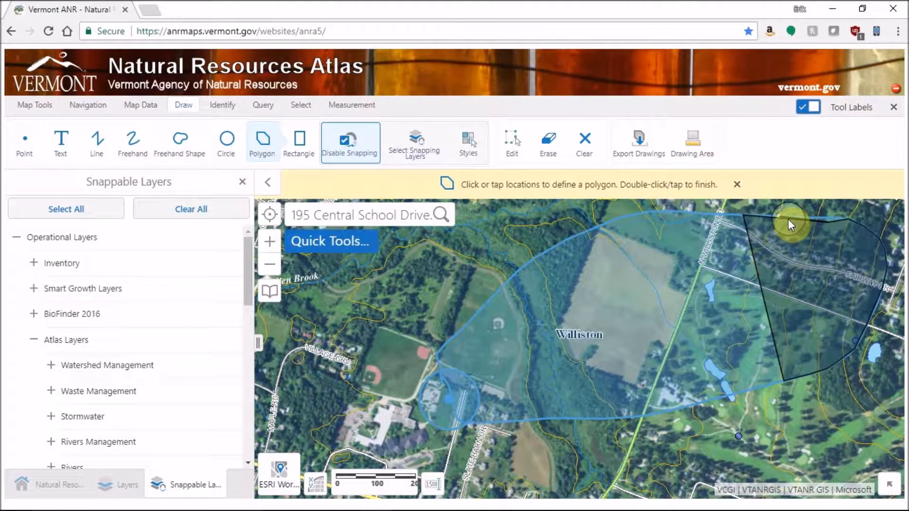
{"action": "left_click", "coordinate": [823, 227]}
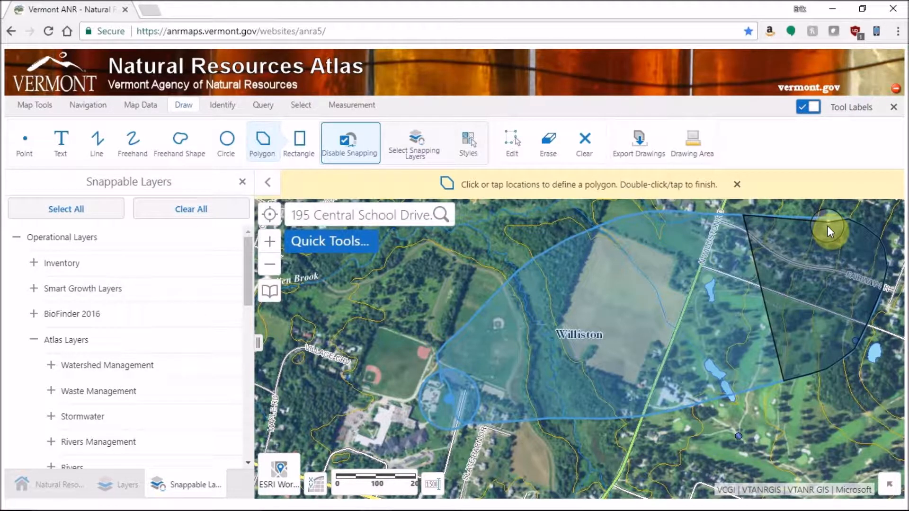
{"action": "double_click", "coordinate": [827, 226]}
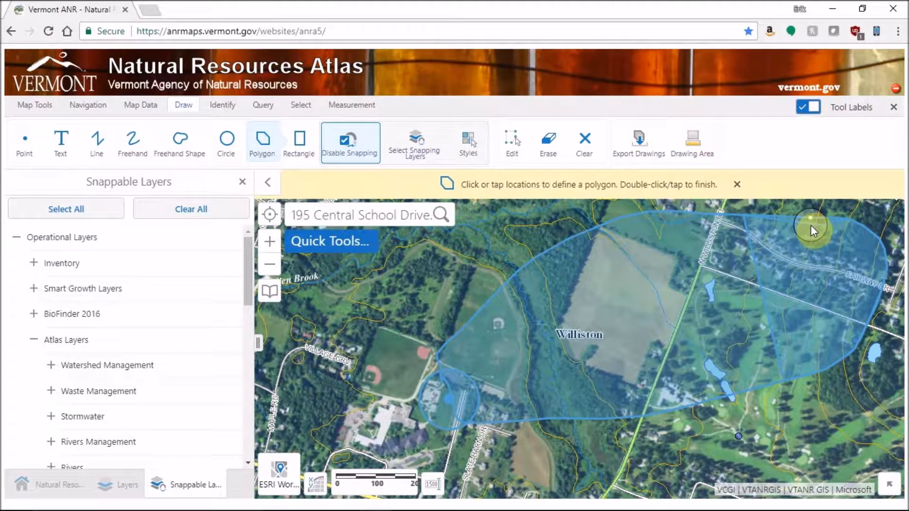
{"action": "left_click", "coordinate": [578, 376]}
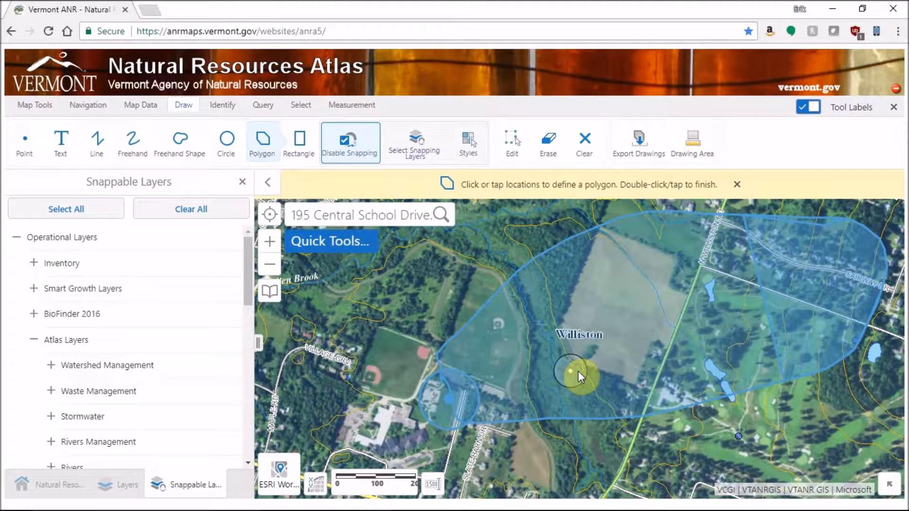
{"action": "left_click", "coordinate": [667, 436]}
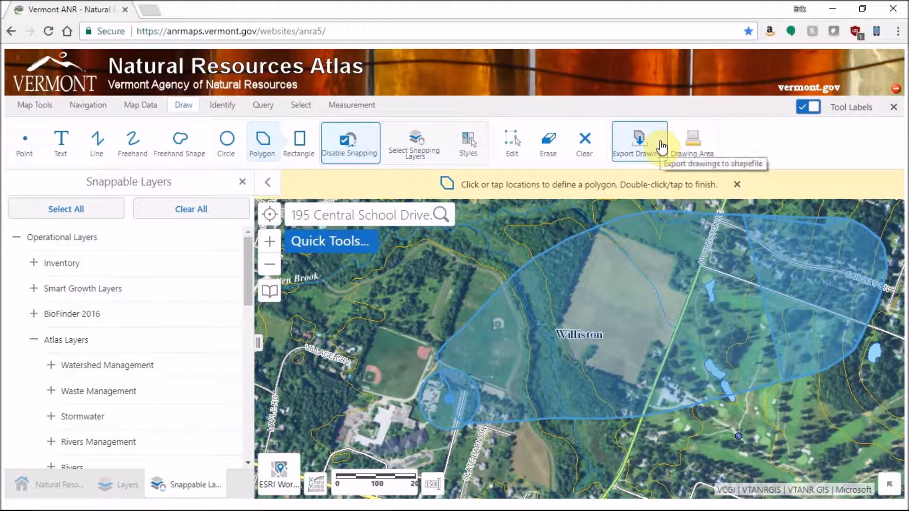
Step: Export the drawings as a shapefile and show the downloaded Export (1).zip in its folder
{"action": "left_click", "coordinate": [633, 143]}
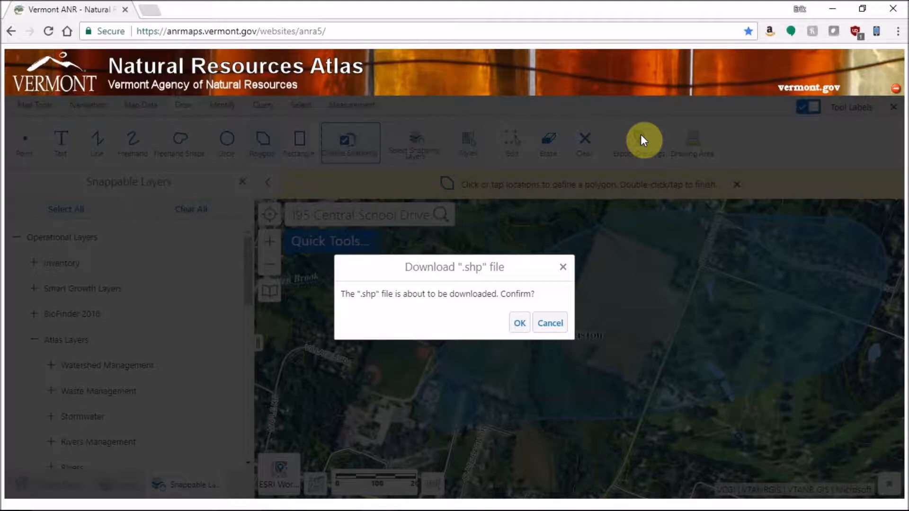
{"action": "left_click", "coordinate": [519, 322]}
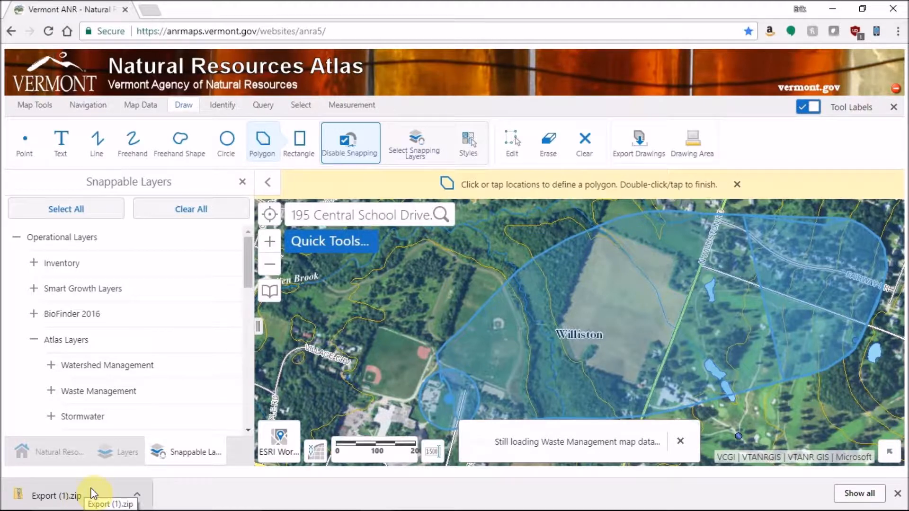
{"action": "right_click", "coordinate": [92, 494]}
{"action": "left_click", "coordinate": [144, 465]}
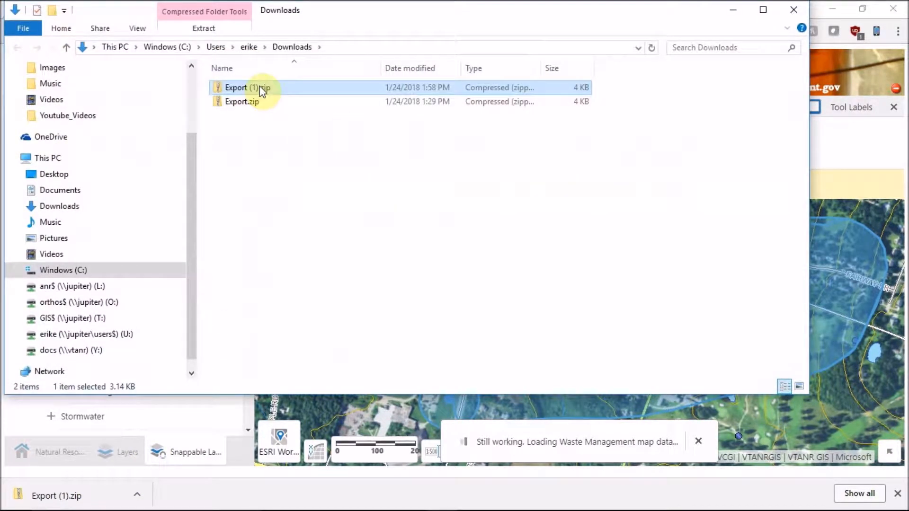
Step: Transfer Export (1).zip from the Downloads folder to C:\temp
{"action": "left_click", "coordinate": [90, 271]}
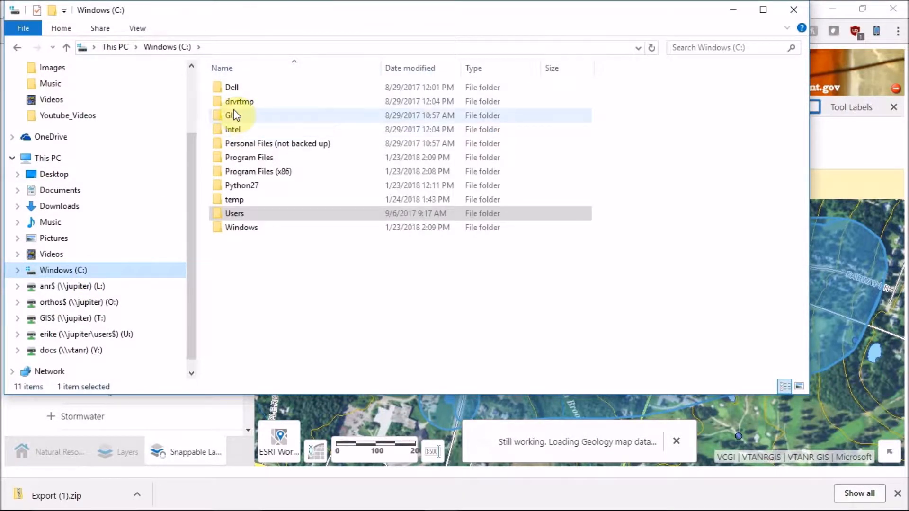
{"action": "double_click", "coordinate": [248, 199]}
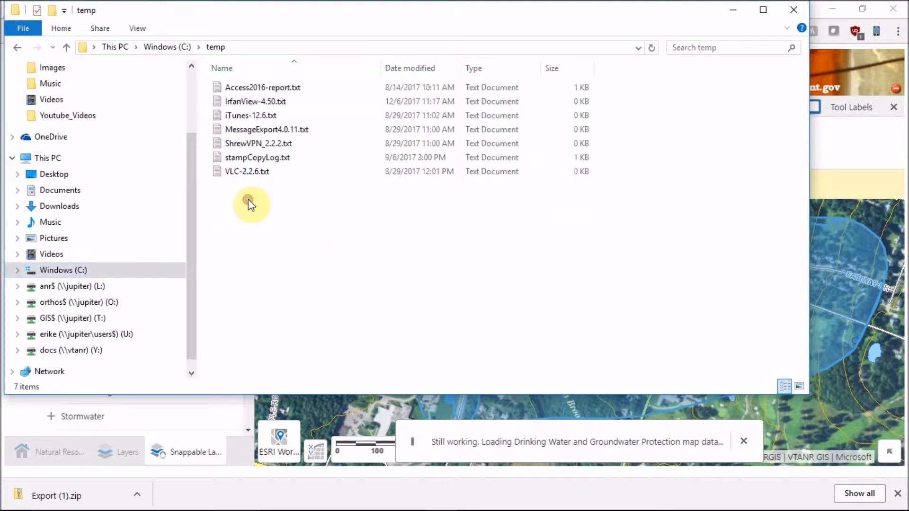
{"action": "key", "text": "ctrl+v"}
Step: Extract Export (1).zip into the folder C:\temp\Export and put the file windows away
{"action": "right_click", "coordinate": [260, 100]}
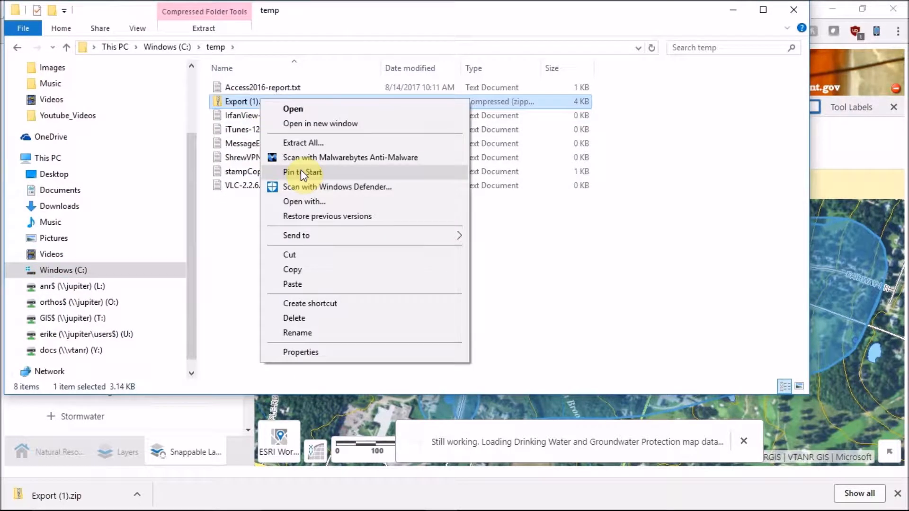
{"action": "left_click", "coordinate": [315, 142]}
{"action": "left_click", "coordinate": [337, 206]}
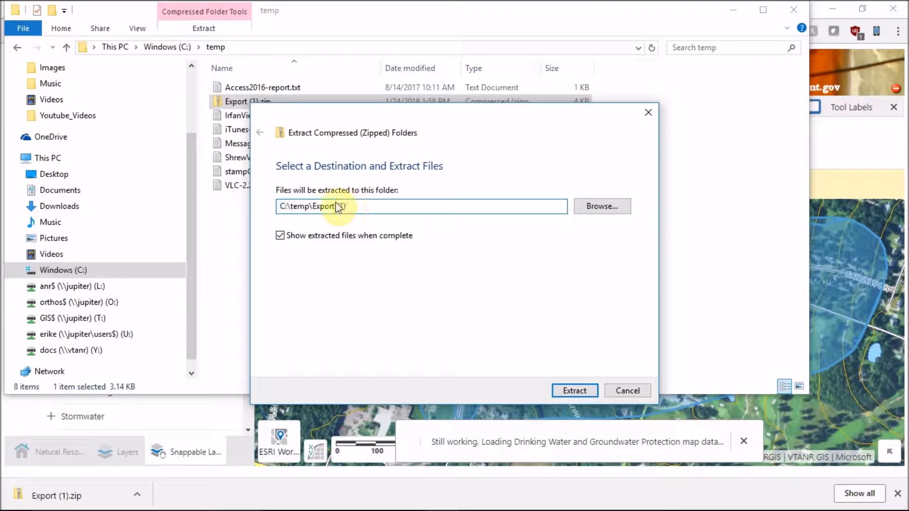
{"action": "key", "text": "shift+End"}
{"action": "key", "text": "BackSpace"}
{"action": "key", "text": "Return"}
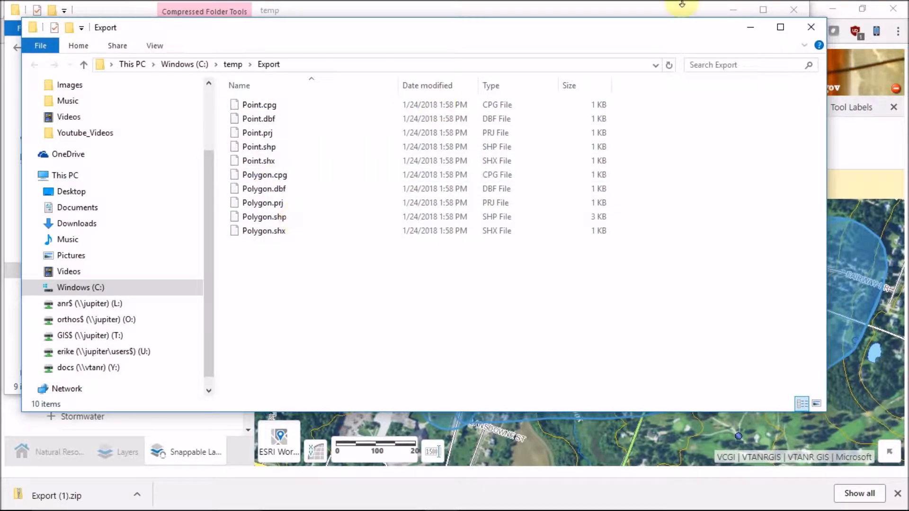
{"action": "left_click", "coordinate": [813, 28]}
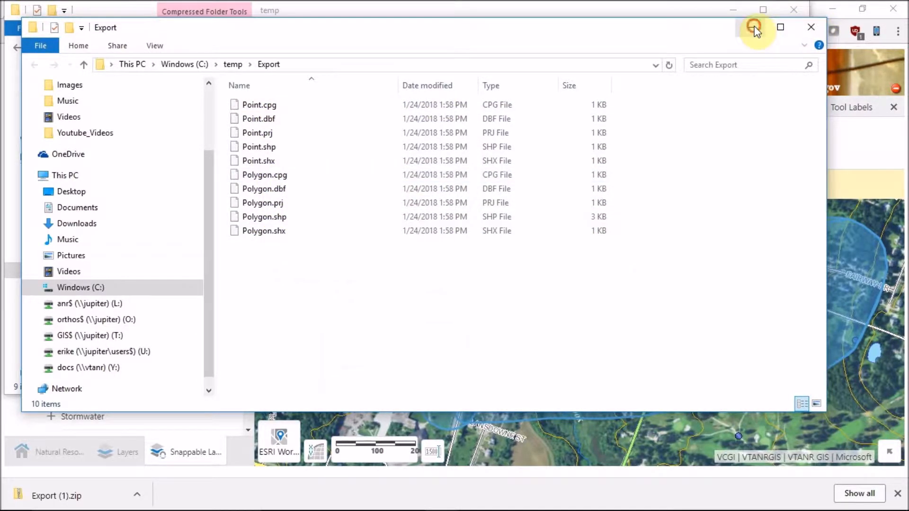
{"action": "left_click", "coordinate": [735, 8]}
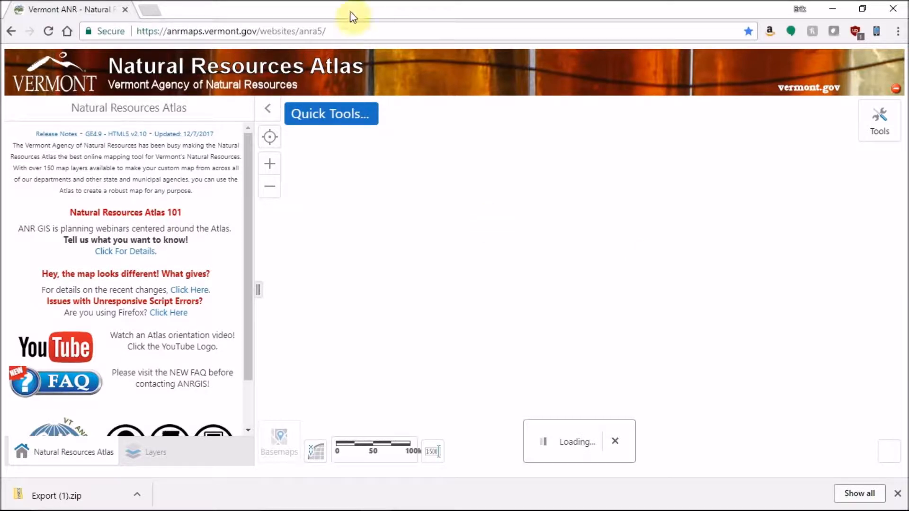
Step: Load the atlas with ?layerTheme=Water Wells appended to its web address and dismiss the browser's download bar
{"action": "left_click", "coordinate": [340, 31]}
{"action": "left_click", "coordinate": [341, 32]}
{"action": "type", "text": "?"}
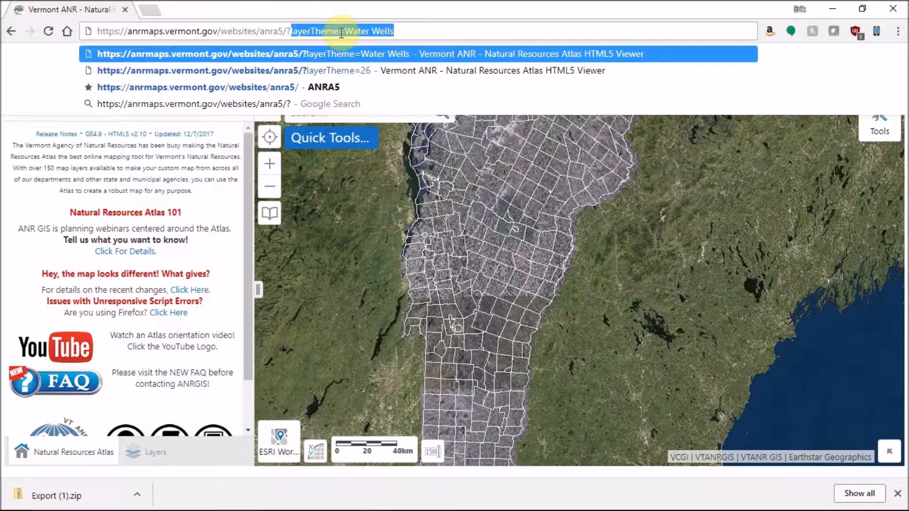
{"action": "left_click", "coordinate": [342, 32]}
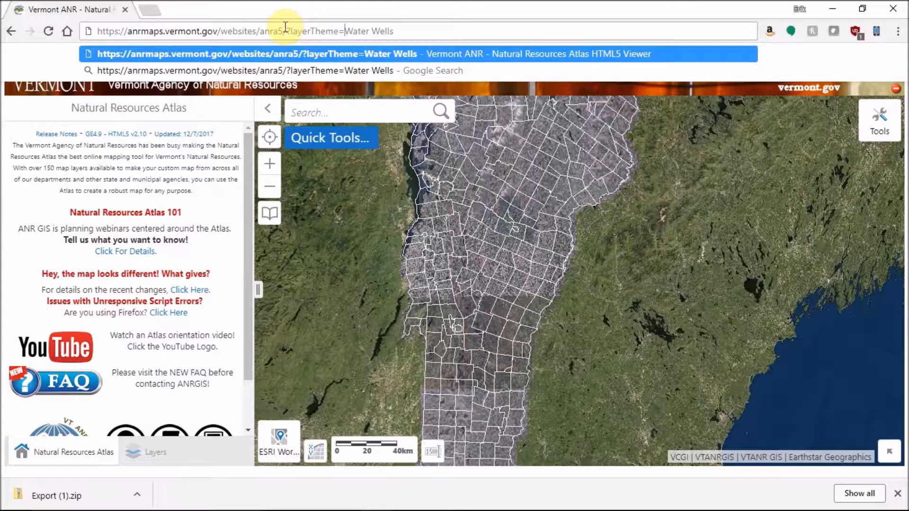
{"action": "left_click_drag", "start_coordinate": [286, 29], "coordinate": [344, 46]}
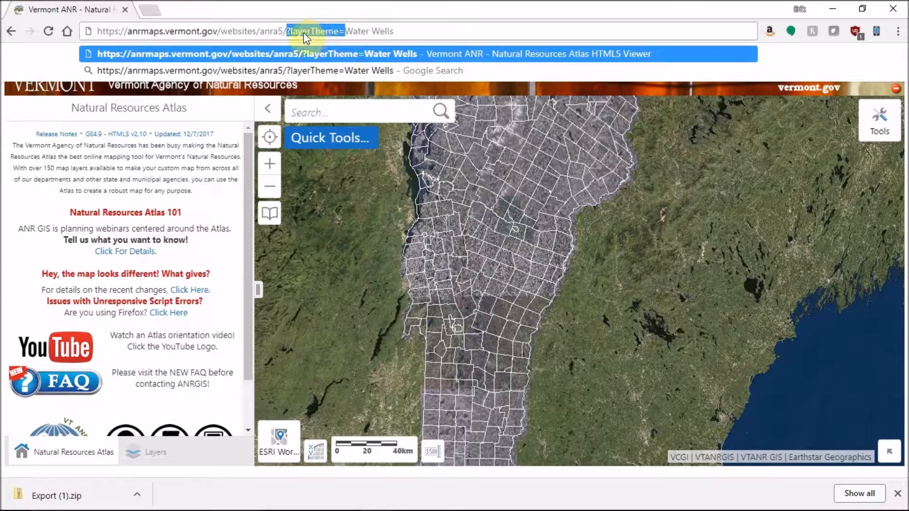
{"action": "left_click", "coordinate": [348, 30]}
{"action": "left_click_drag", "start_coordinate": [347, 29], "coordinate": [393, 28]}
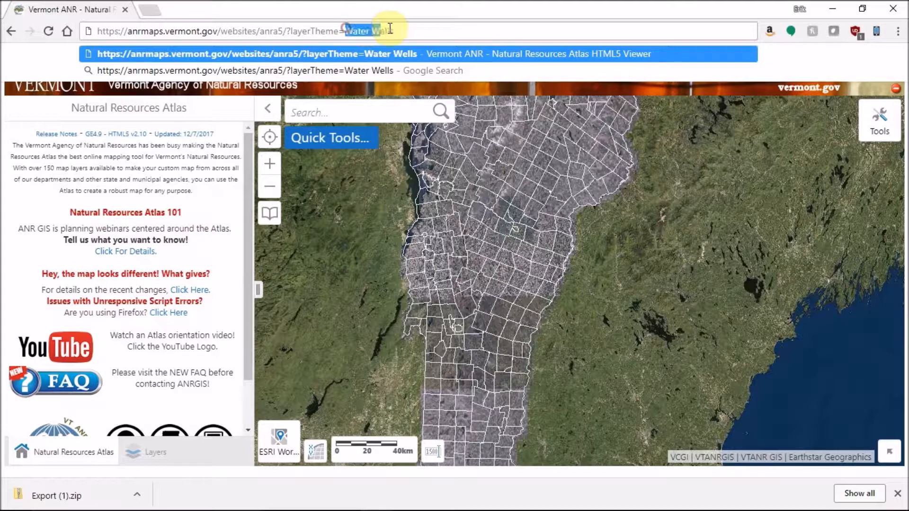
{"action": "left_click", "coordinate": [431, 36]}
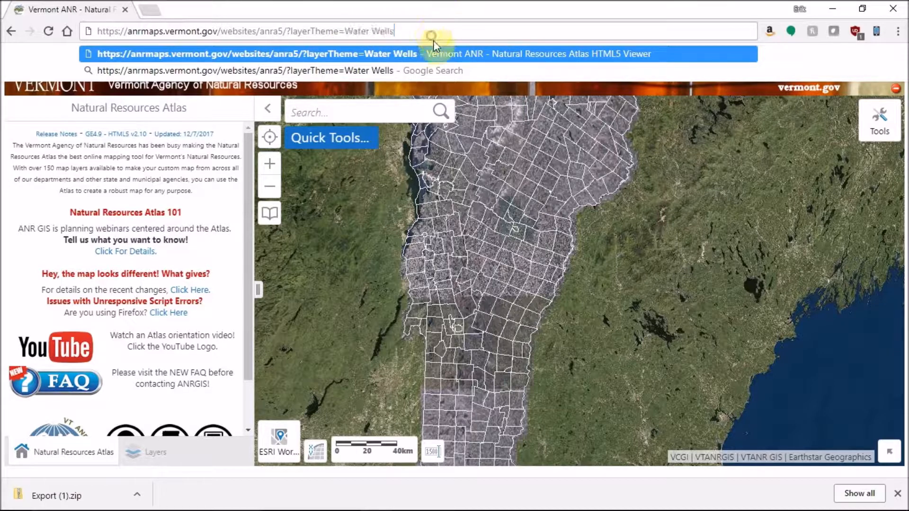
{"action": "left_click", "coordinate": [613, 52]}
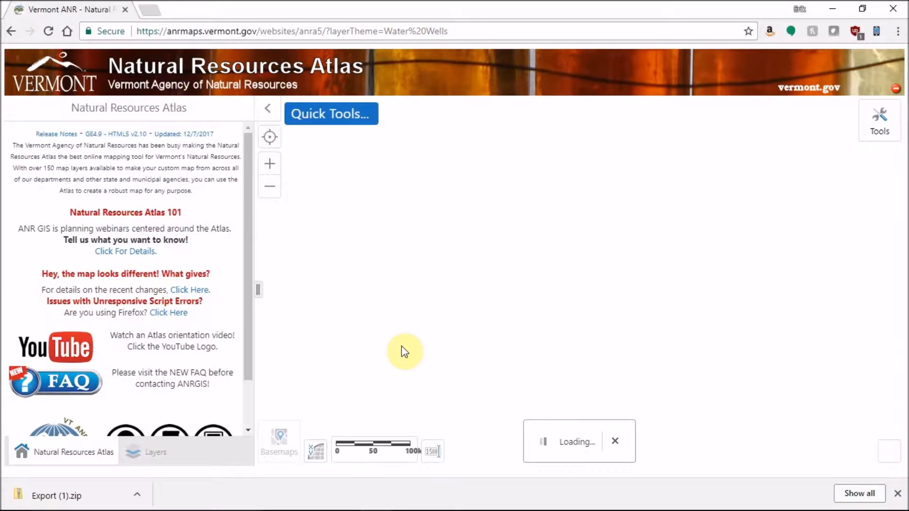
{"action": "left_click", "coordinate": [897, 493]}
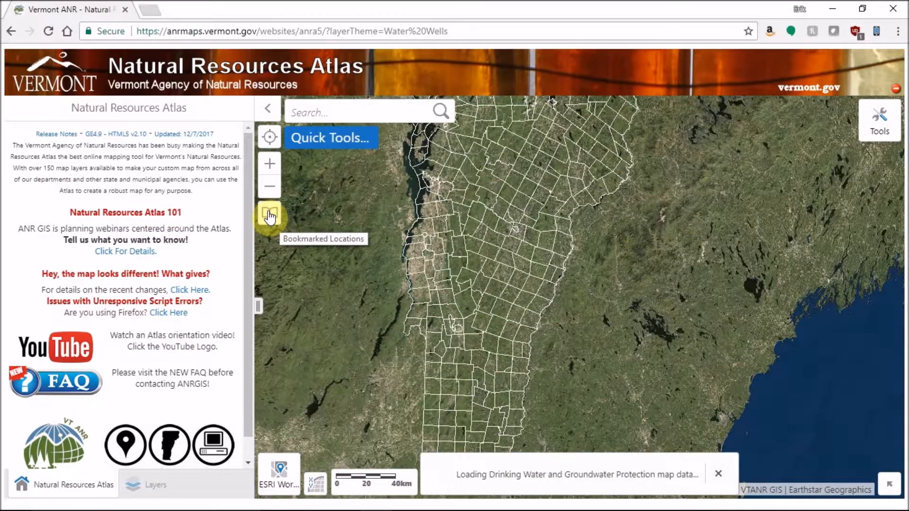
Step: Go to the bookmarked location New Source Protection Area and show the map's layer list
{"action": "left_click", "coordinate": [270, 218]}
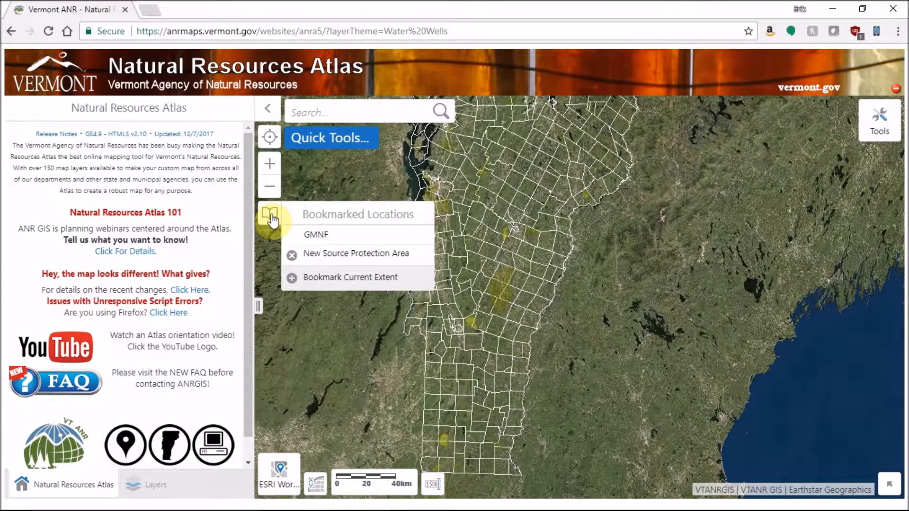
{"action": "left_click", "coordinate": [368, 258]}
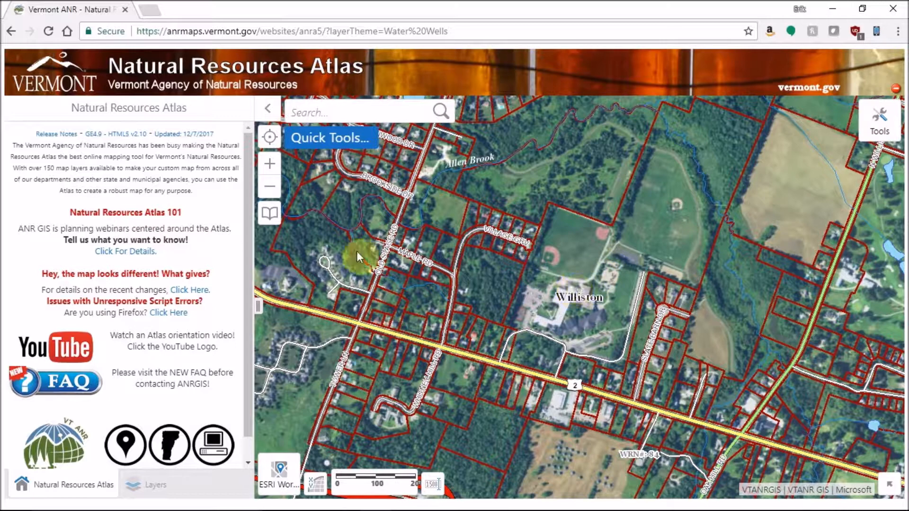
{"action": "left_click", "coordinate": [268, 218]}
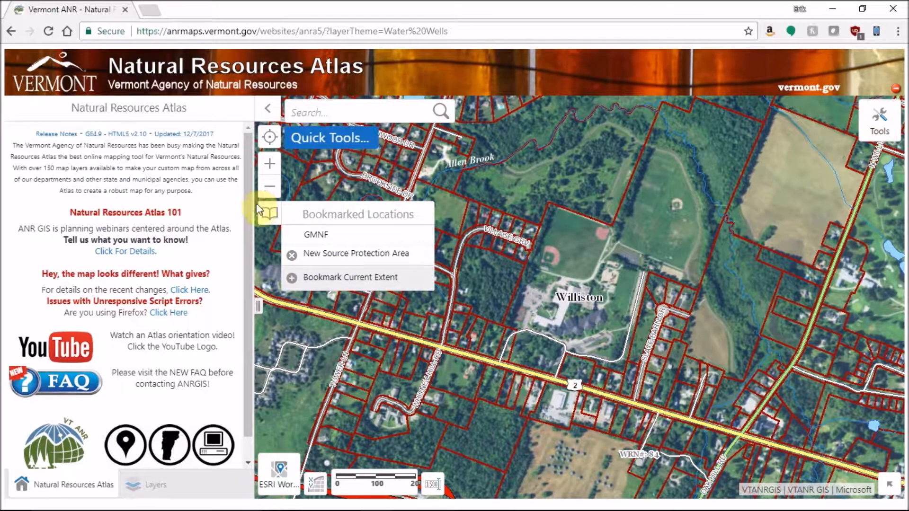
{"action": "left_click", "coordinate": [266, 216]}
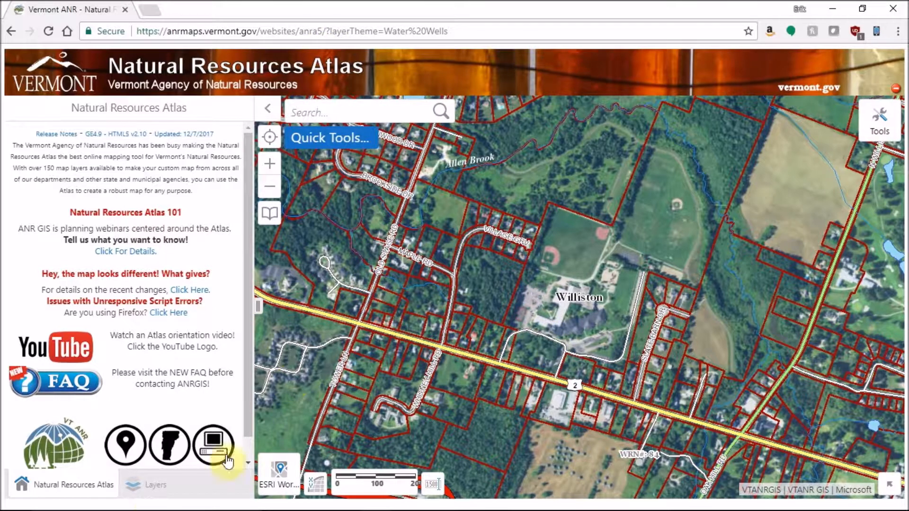
{"action": "left_click", "coordinate": [145, 488]}
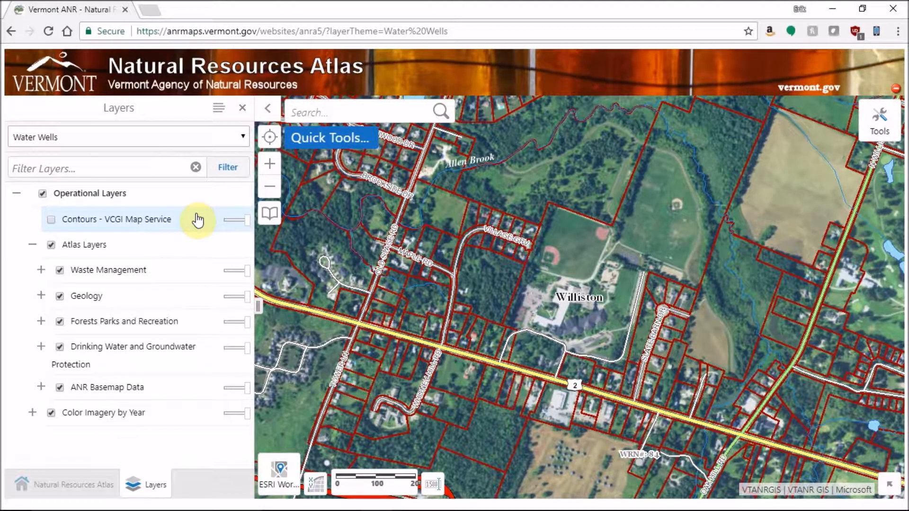
Step: Upload Polygon.dbf, Polygon.prj and Polygon.shp from C:\temp\Export as new map data
{"action": "left_click", "coordinate": [883, 115]}
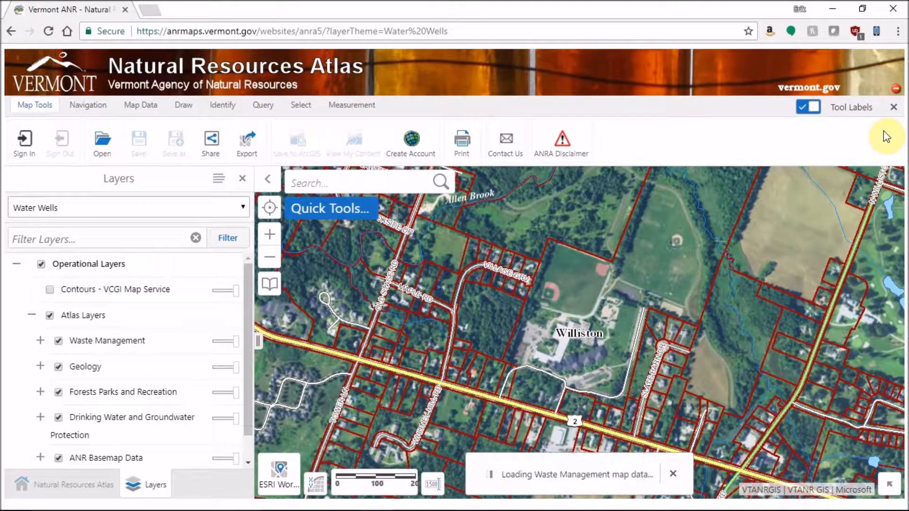
{"action": "left_click", "coordinate": [134, 108]}
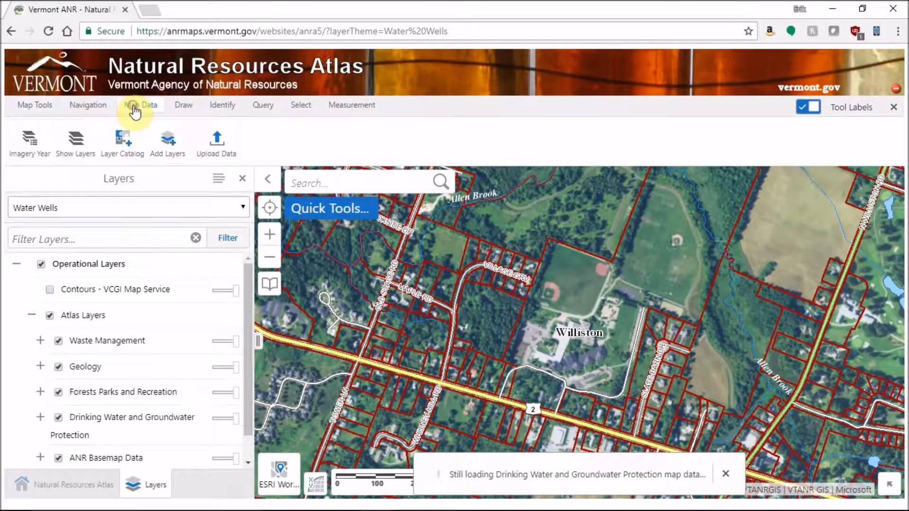
{"action": "left_click", "coordinate": [217, 138]}
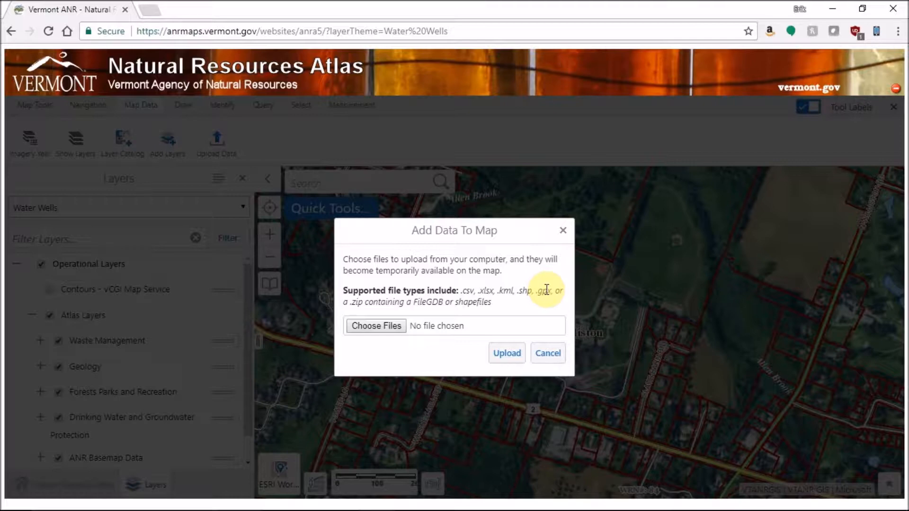
{"action": "left_click", "coordinate": [394, 326]}
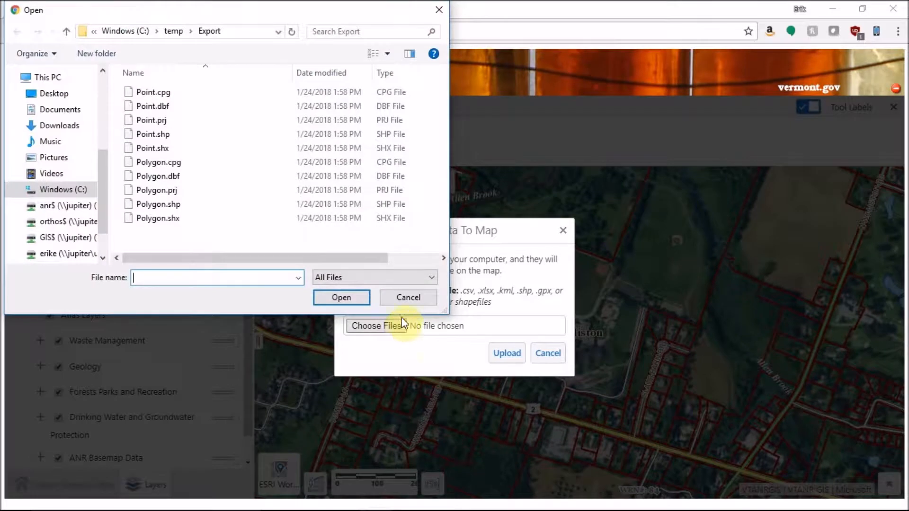
{"action": "left_click", "coordinate": [180, 177]}
{"action": "left_click", "coordinate": [180, 190], "text": "ctrl"}
{"action": "left_click", "coordinate": [181, 205], "text": "ctrl"}
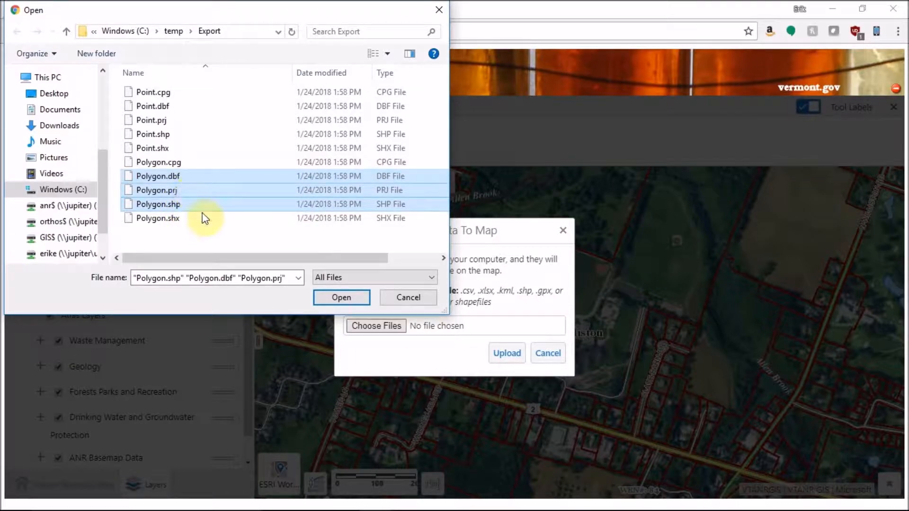
{"action": "left_click", "coordinate": [331, 299]}
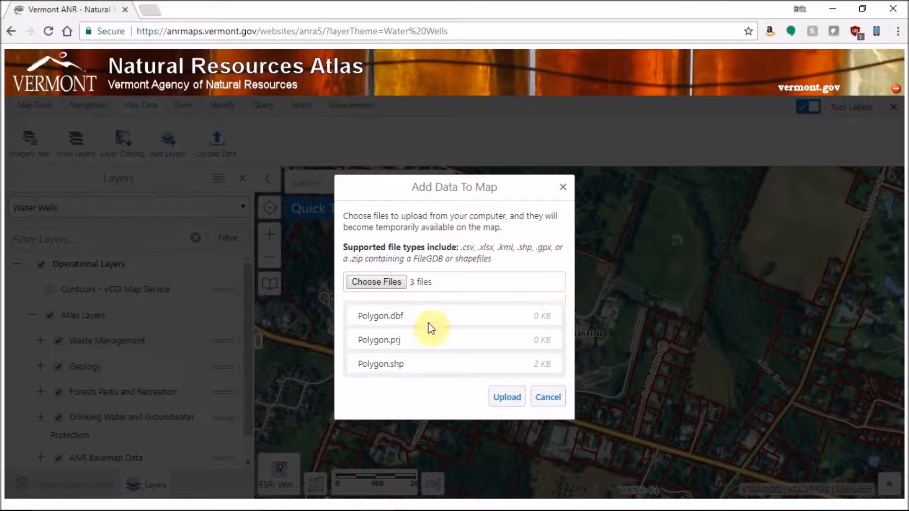
{"action": "left_click", "coordinate": [508, 396]}
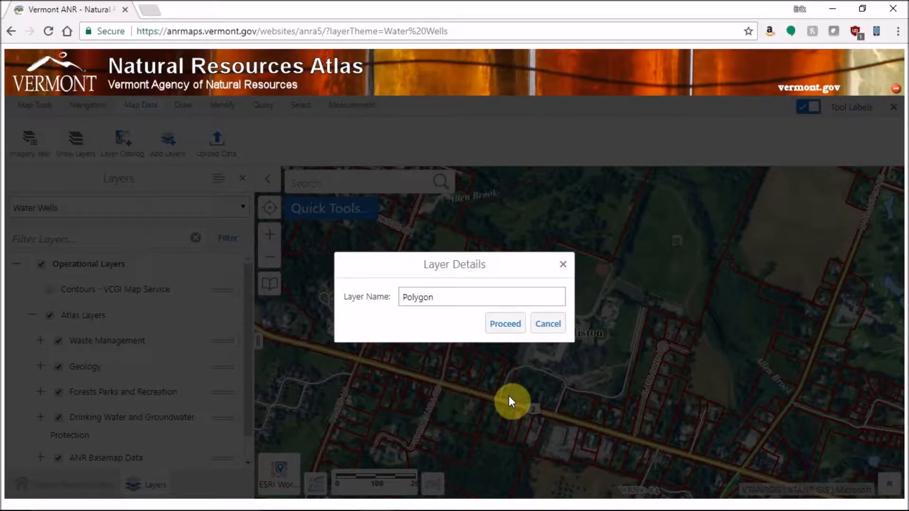
Step: Name the uploaded polygon layer Proposed SPA and proceed to its symbol settings
{"action": "left_click", "coordinate": [447, 297]}
{"action": "double_click", "coordinate": [426, 302]}
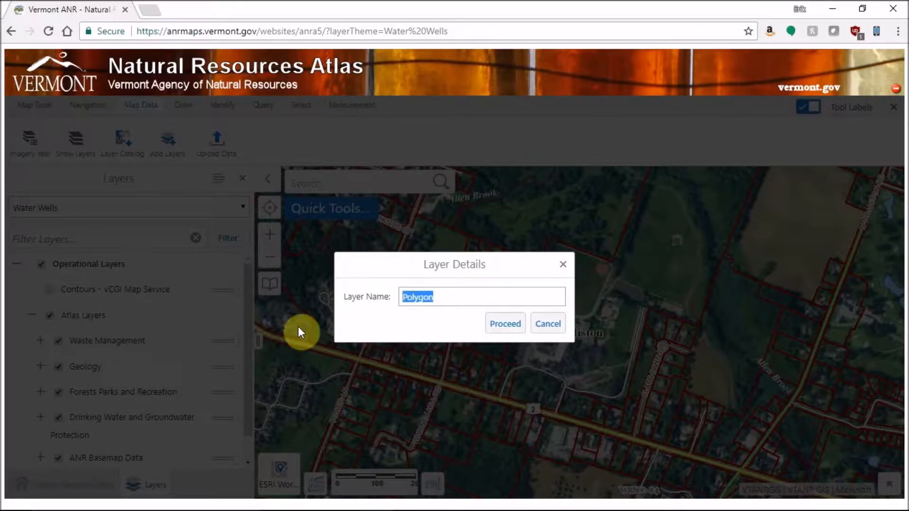
{"action": "type", "text": "Propose"}
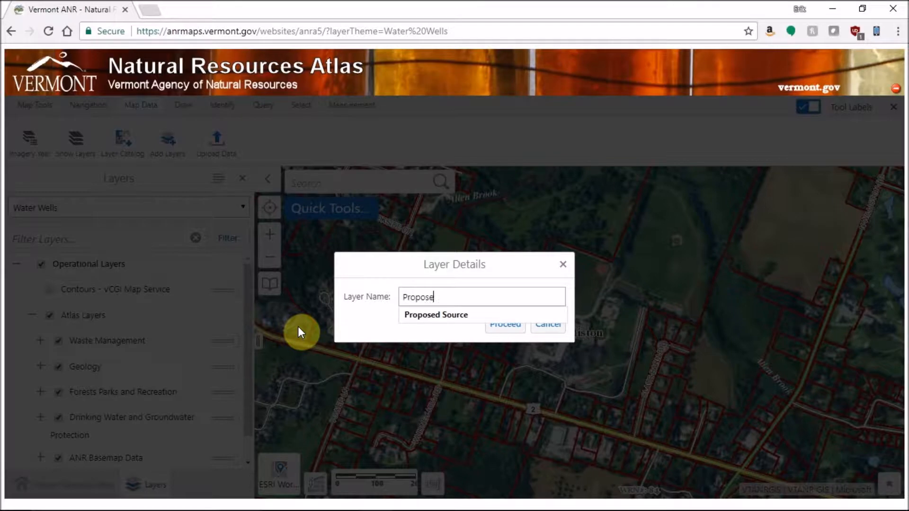
{"action": "type", "text": "d SPA"}
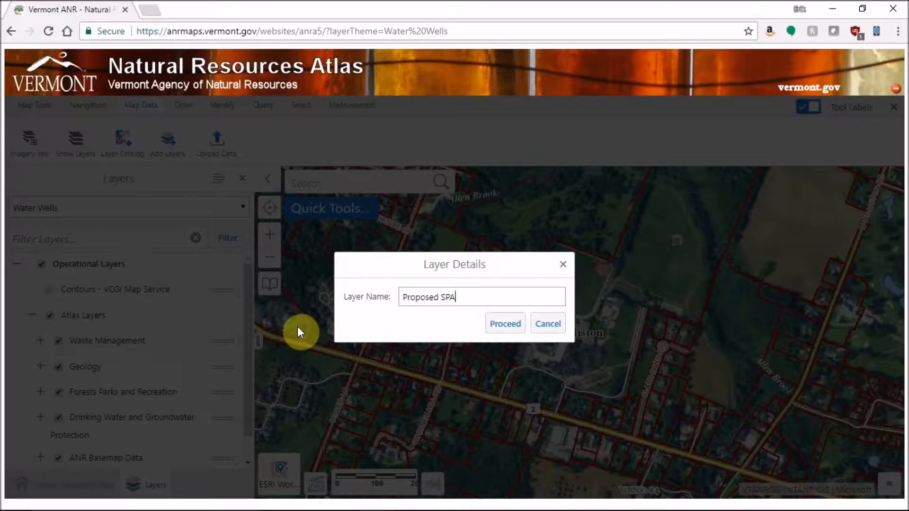
{"action": "left_click", "coordinate": [501, 325]}
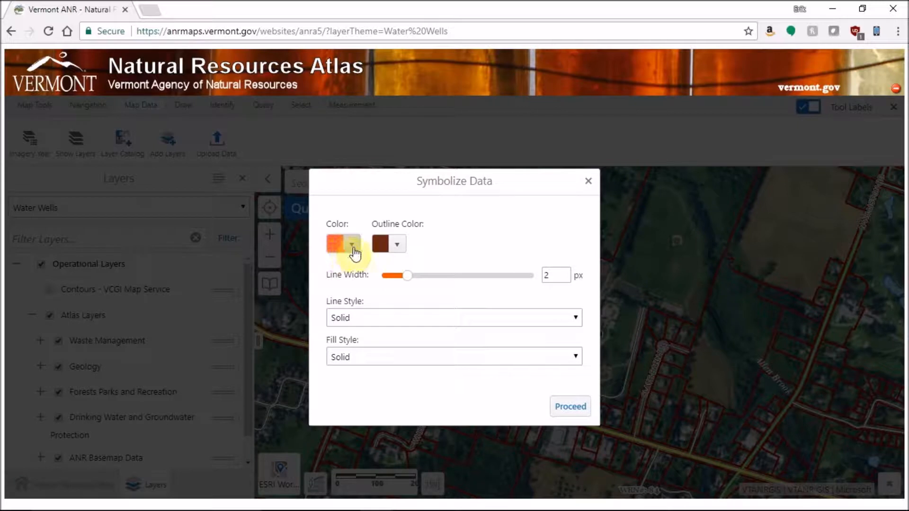
Step: Set the Proposed SPA fill colour to magenta, rgba(255, 51, 245, 1), and its outline colour to dark purple, rgba(43, 20, 102, 1)
{"action": "left_click", "coordinate": [353, 245]}
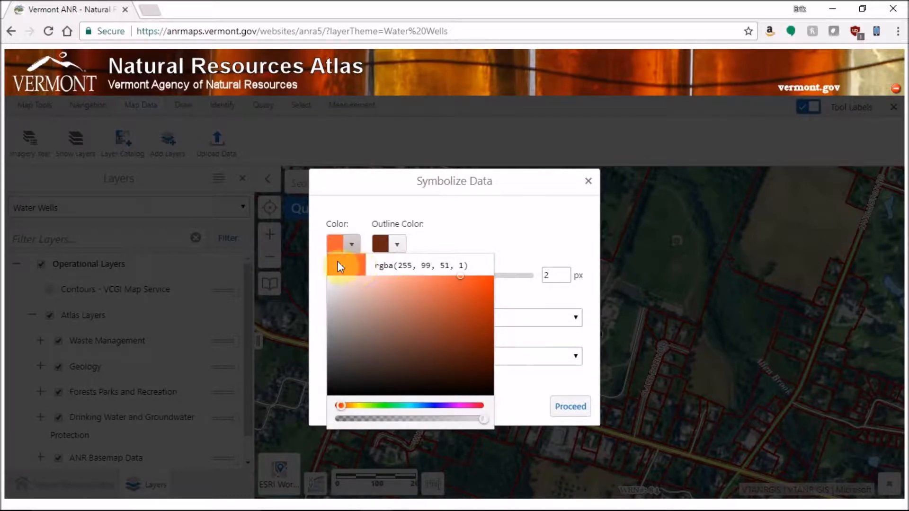
{"action": "left_click", "coordinate": [460, 406]}
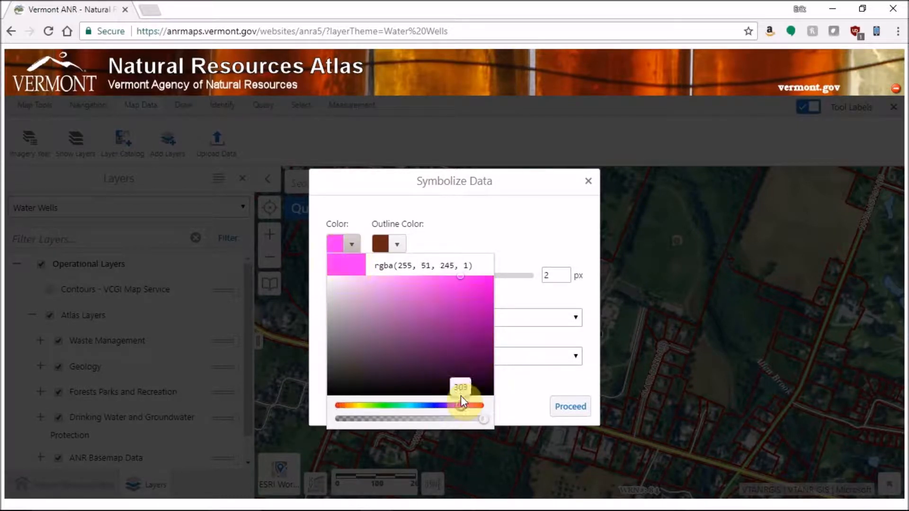
{"action": "left_click", "coordinate": [397, 244]}
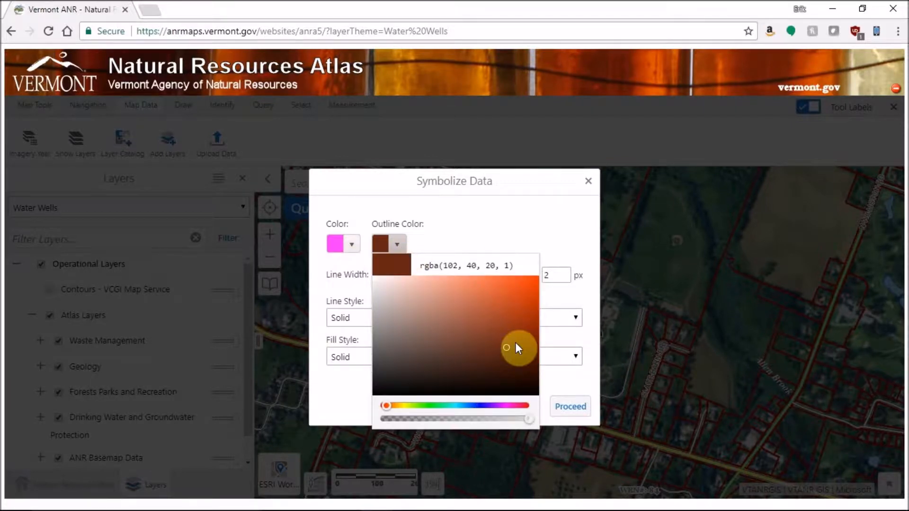
{"action": "left_click", "coordinate": [487, 406]}
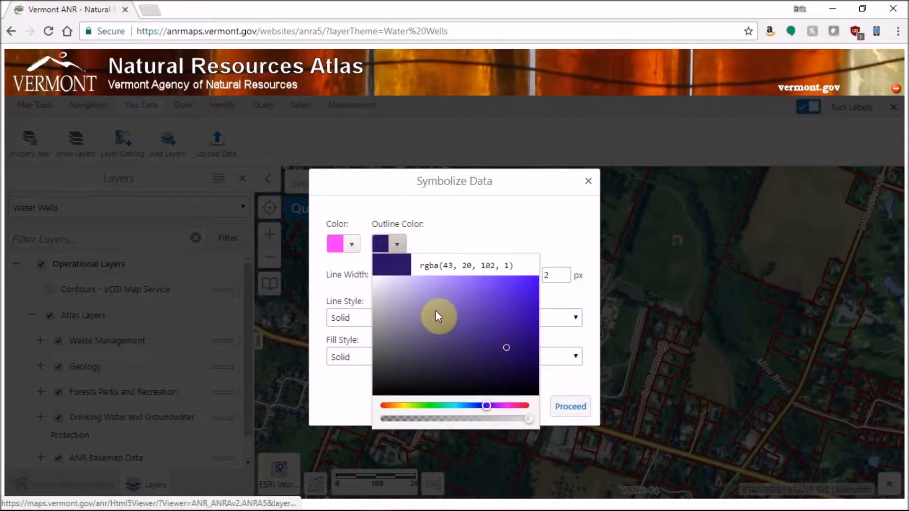
{"action": "left_click", "coordinate": [431, 239]}
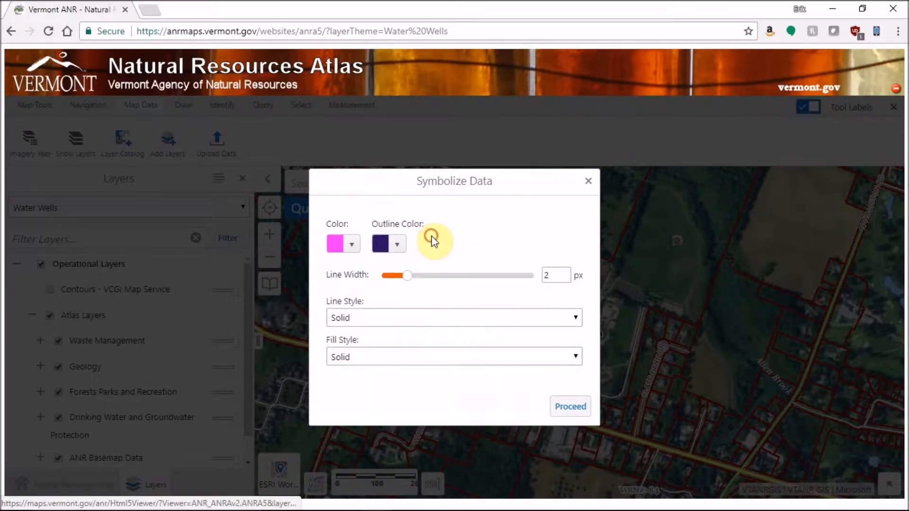
Step: Reduce the fill colour's opacity to 0.46, set the line width to 1 px, and apply the symbol settings
{"action": "left_click", "coordinate": [340, 251]}
{"action": "left_click_drag", "start_coordinate": [464, 423], "coordinate": [404, 424]}
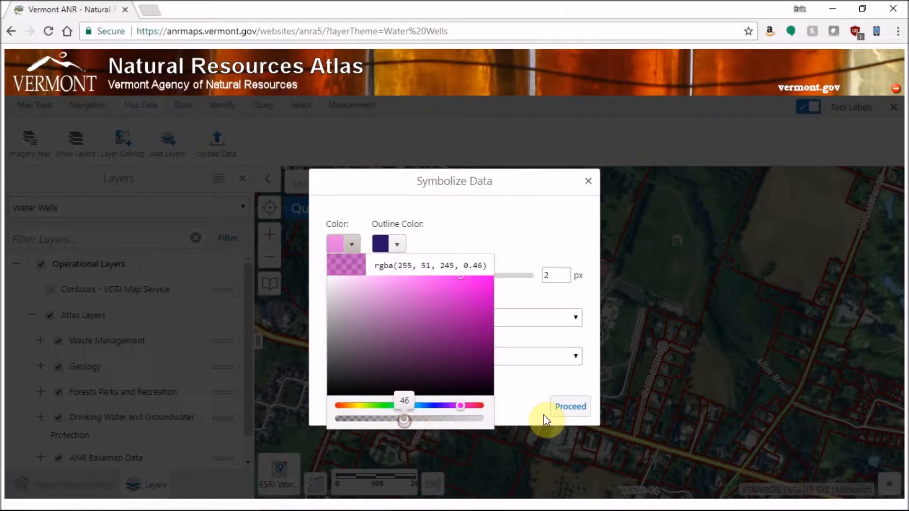
{"action": "left_click", "coordinate": [545, 419]}
{"action": "left_click_drag", "start_coordinate": [407, 282], "coordinate": [394, 282]}
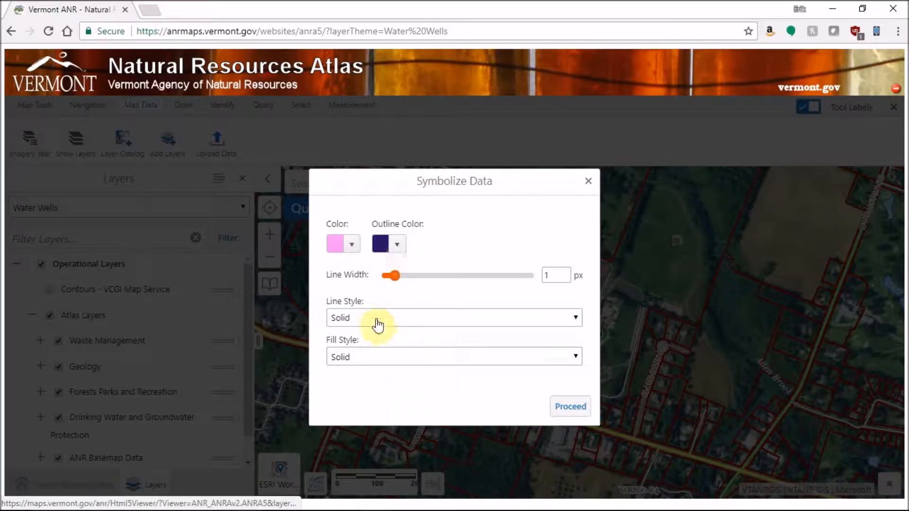
{"action": "left_click", "coordinate": [565, 407]}
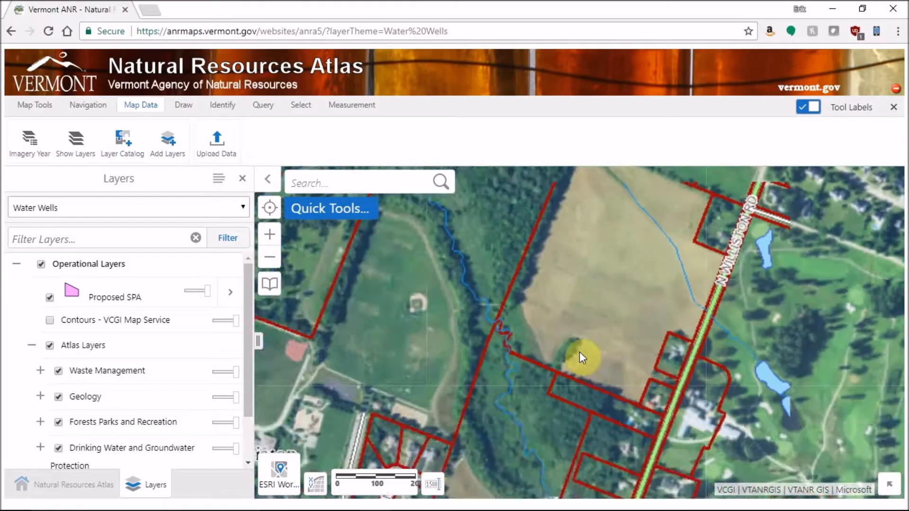
Step: Bring the whole Proposed SPA into view and switch the map's layer theme to Atlas Layers
{"action": "scroll", "coordinate": [436, 404], "scroll_direction": "down", "scroll_amount": 3}
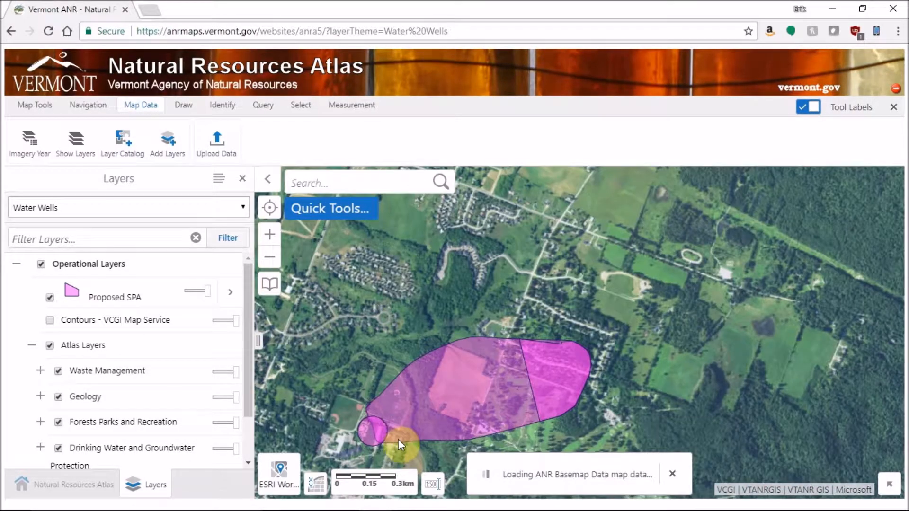
{"action": "left_click_drag", "start_coordinate": [339, 407], "coordinate": [347, 387]}
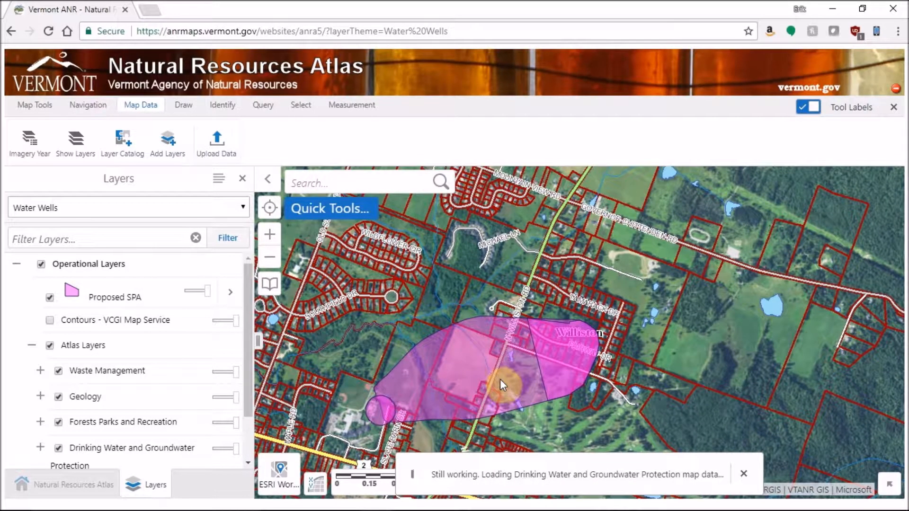
{"action": "scroll", "coordinate": [458, 433], "scroll_direction": "up", "scroll_amount": 1}
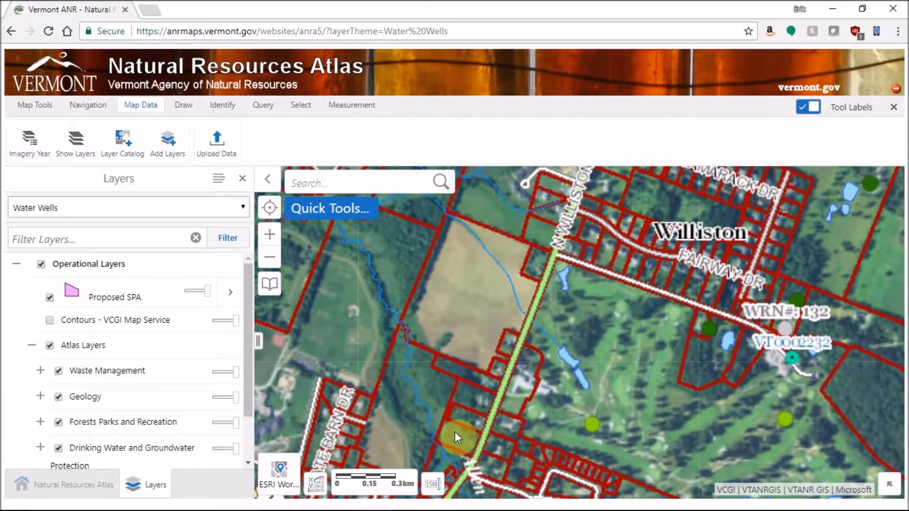
{"action": "left_click_drag", "start_coordinate": [410, 430], "coordinate": [472, 427]}
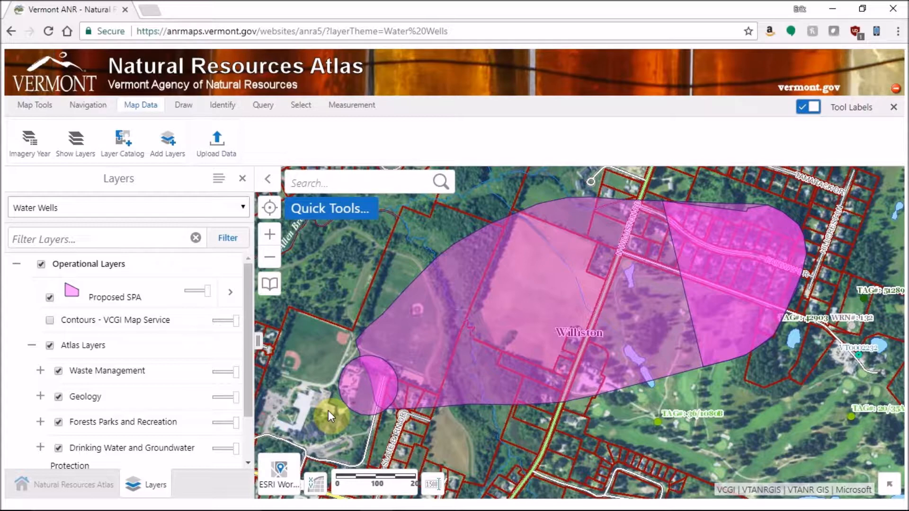
{"action": "left_click", "coordinate": [94, 208]}
{"action": "scroll", "coordinate": [95, 247], "scroll_direction": "up", "scroll_amount": 3}
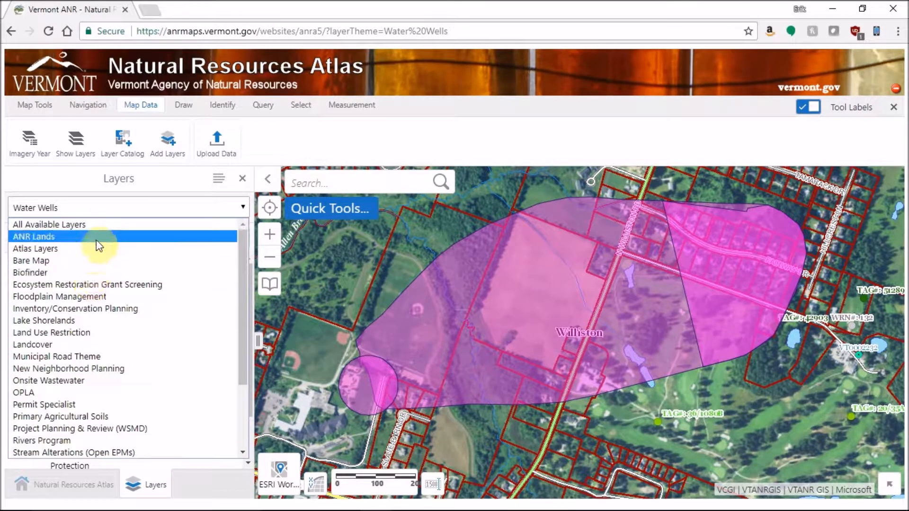
{"action": "left_click", "coordinate": [205, 256]}
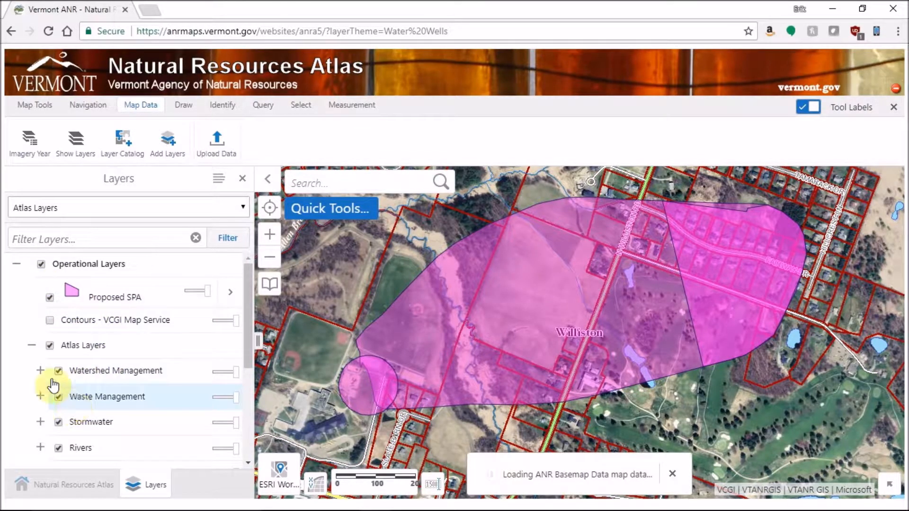
Step: Turn on the Waste Management layers Hazardous Site, Hazardous Waste Generators, Brownfields, Aboveground Storage Tank and Underground Storage Tank (working)
{"action": "left_click", "coordinate": [40, 396]}
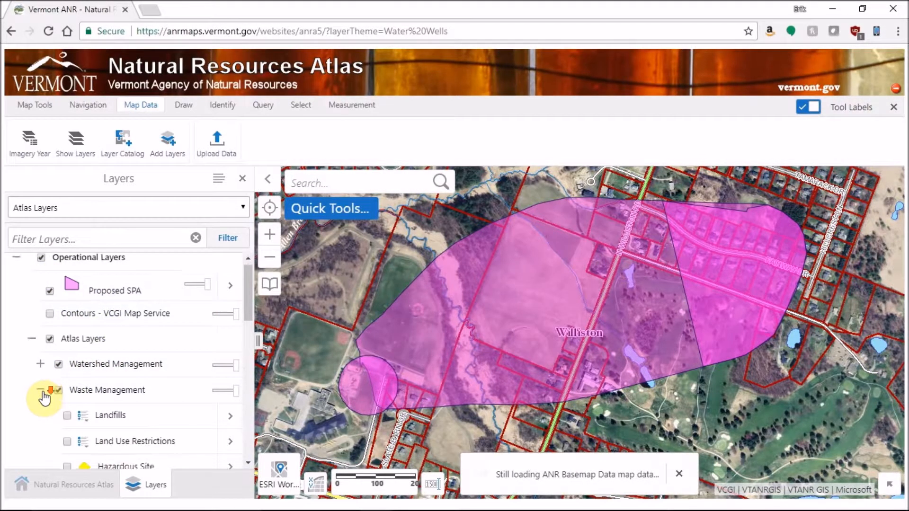
{"action": "scroll", "coordinate": [44, 393], "scroll_direction": "down", "scroll_amount": 4}
{"action": "left_click", "coordinate": [66, 274]}
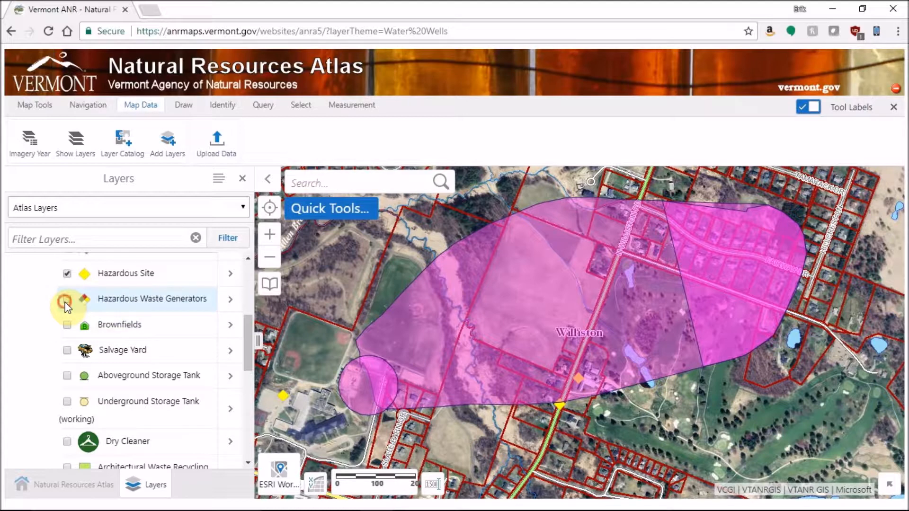
{"action": "left_click", "coordinate": [67, 326]}
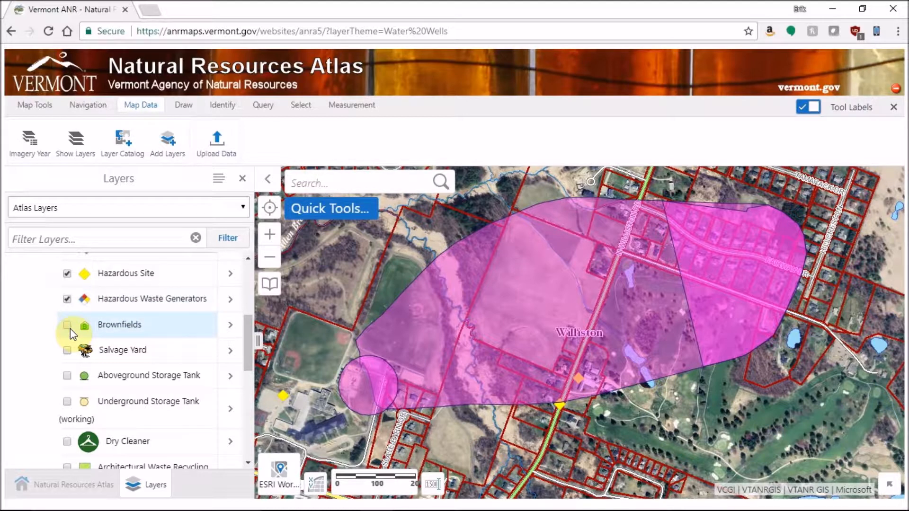
{"action": "left_click", "coordinate": [67, 376]}
{"action": "left_click", "coordinate": [67, 403]}
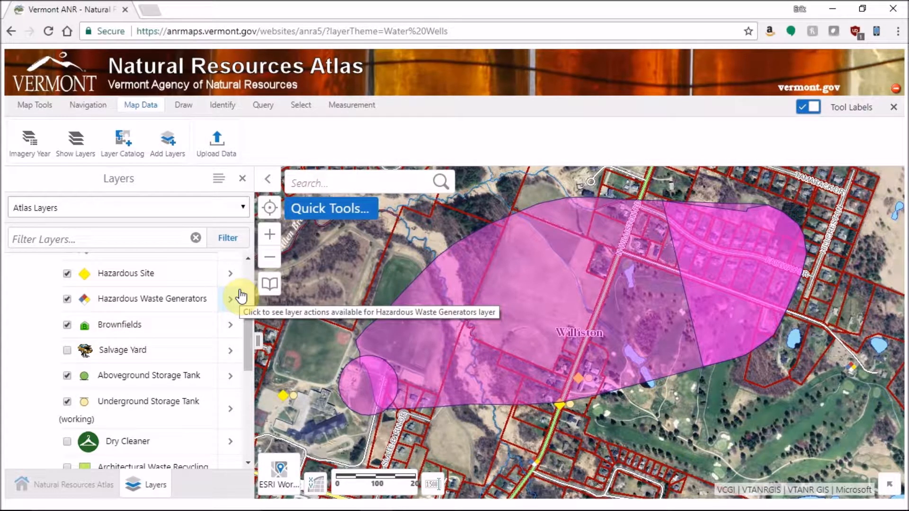
Step: Start identifying features by line, clear all identifiable layers, and make only the Proposed SPA layer identifiable
{"action": "left_click", "coordinate": [222, 106]}
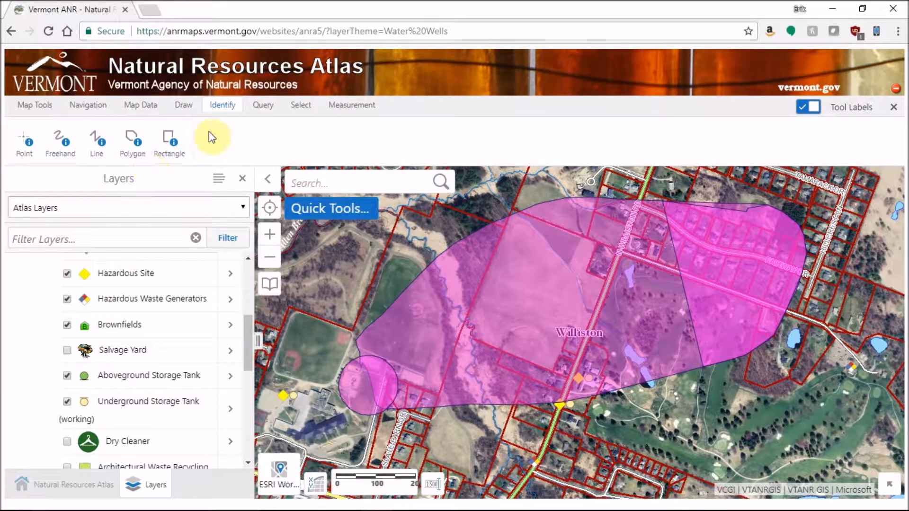
{"action": "left_click", "coordinate": [108, 151]}
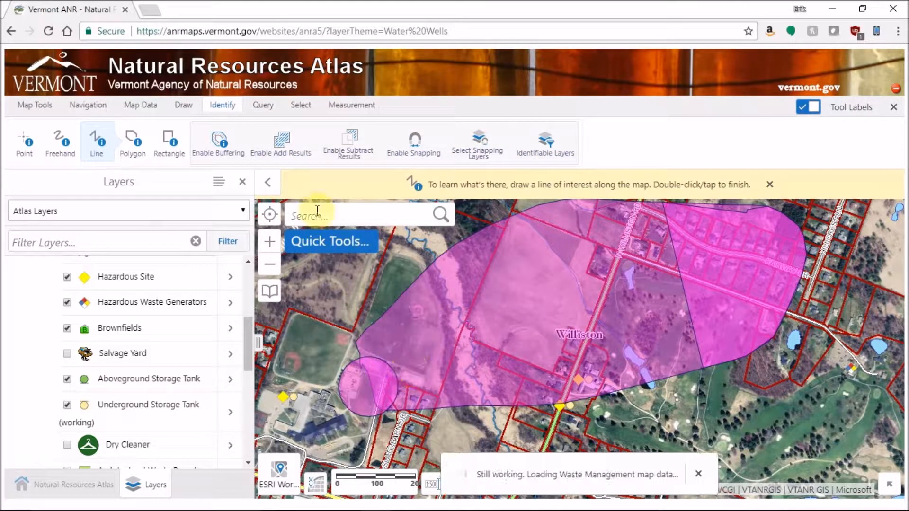
{"action": "left_click", "coordinate": [573, 151]}
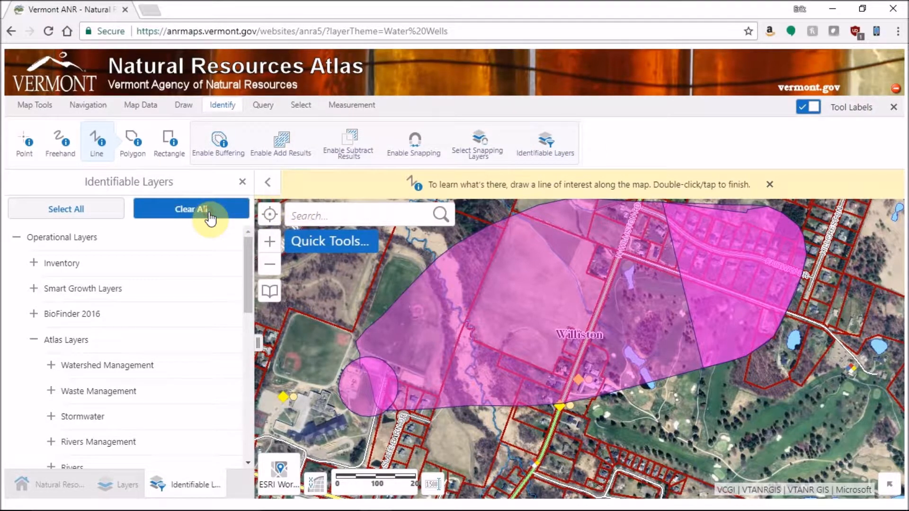
{"action": "left_click_drag", "start_coordinate": [243, 245], "coordinate": [224, 409]}
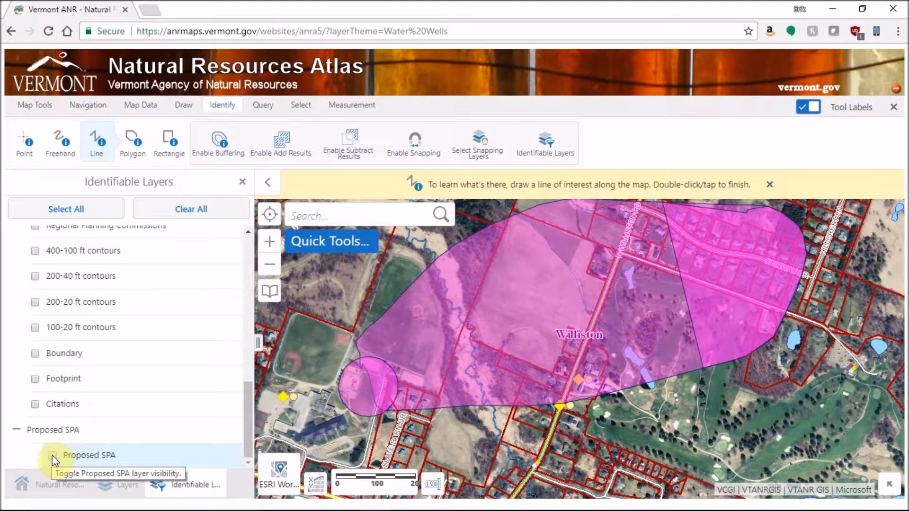
{"action": "left_click", "coordinate": [52, 455]}
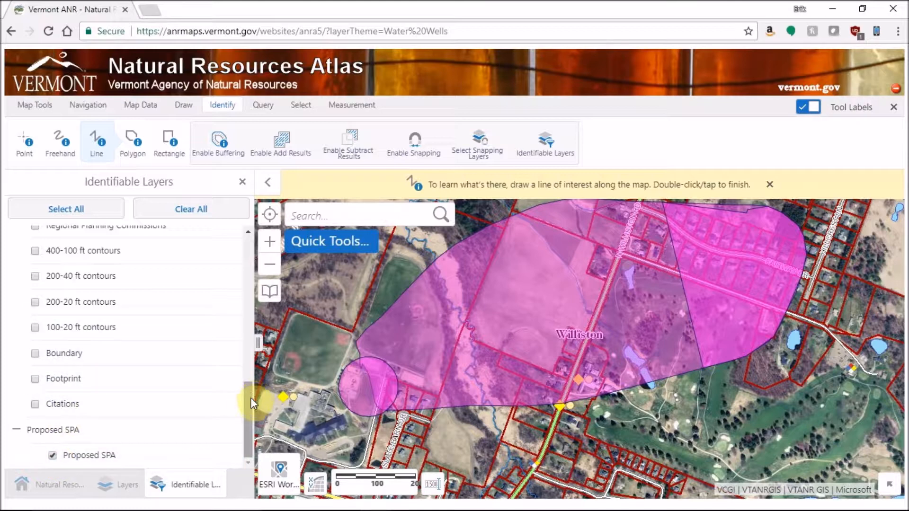
Step: Also make Hazardous Site, Hazardous Waste Generators, Brownfields, Salvage Yard, Aboveground Storage Tank and Underground Storage Tank (working) identifiable, and close the identifiable layers list
{"action": "left_click_drag", "start_coordinate": [251, 397], "coordinate": [267, 275]}
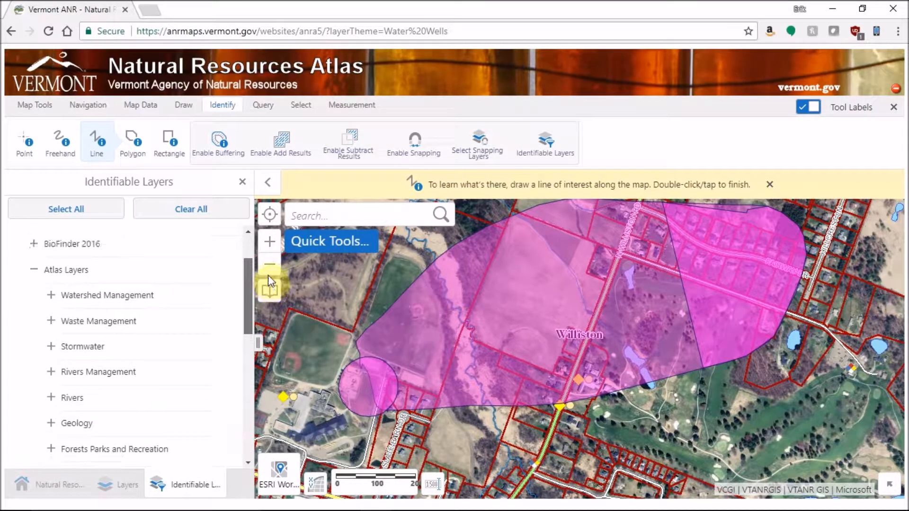
{"action": "left_click", "coordinate": [51, 322]}
{"action": "left_click_drag", "start_coordinate": [248, 277], "coordinate": [253, 306]}
{"action": "left_click", "coordinate": [86, 273]}
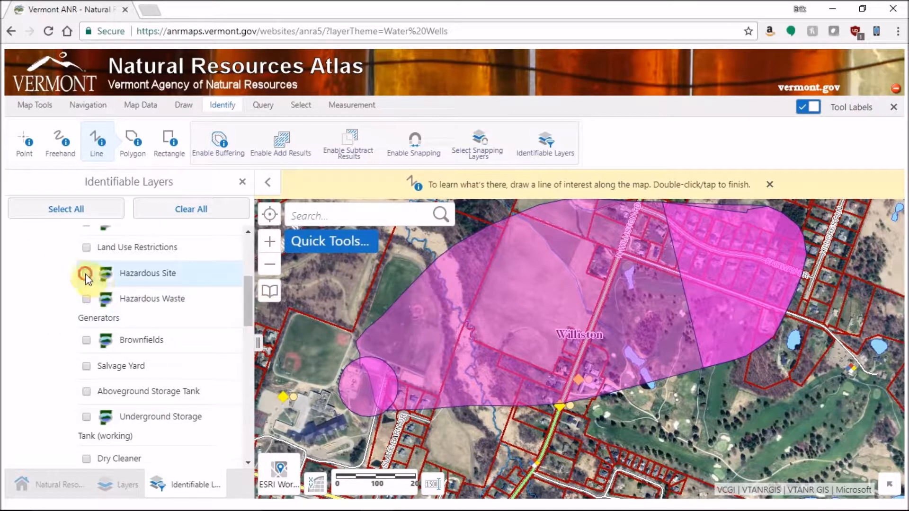
{"action": "left_click", "coordinate": [86, 299]}
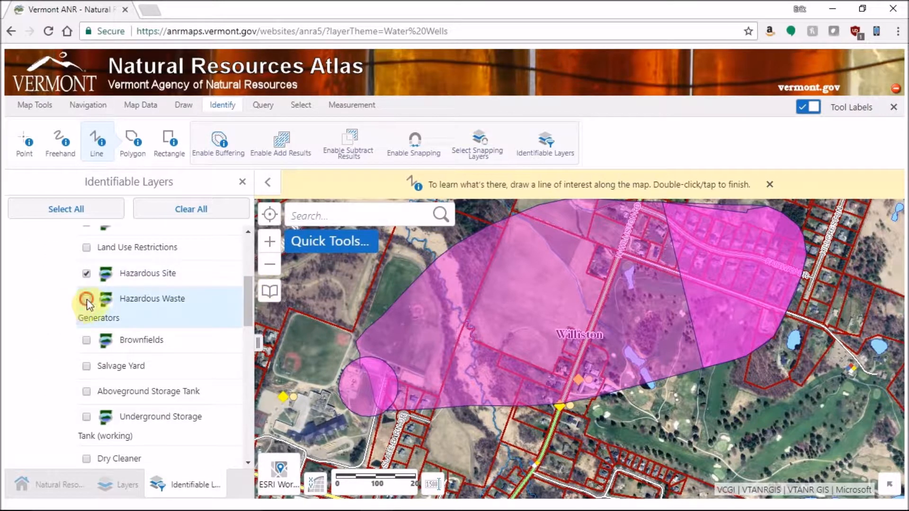
{"action": "left_click", "coordinate": [87, 340]}
{"action": "left_click", "coordinate": [87, 390]}
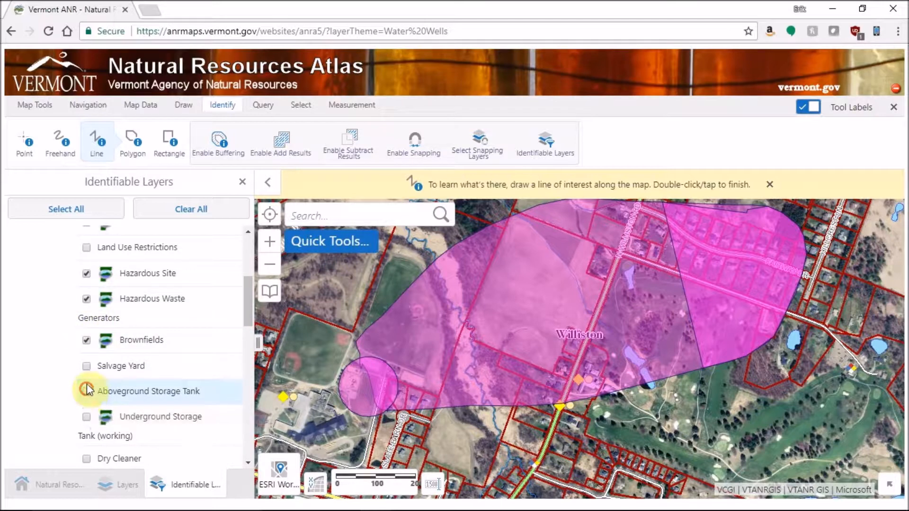
{"action": "left_click", "coordinate": [87, 365]}
{"action": "left_click", "coordinate": [87, 417]}
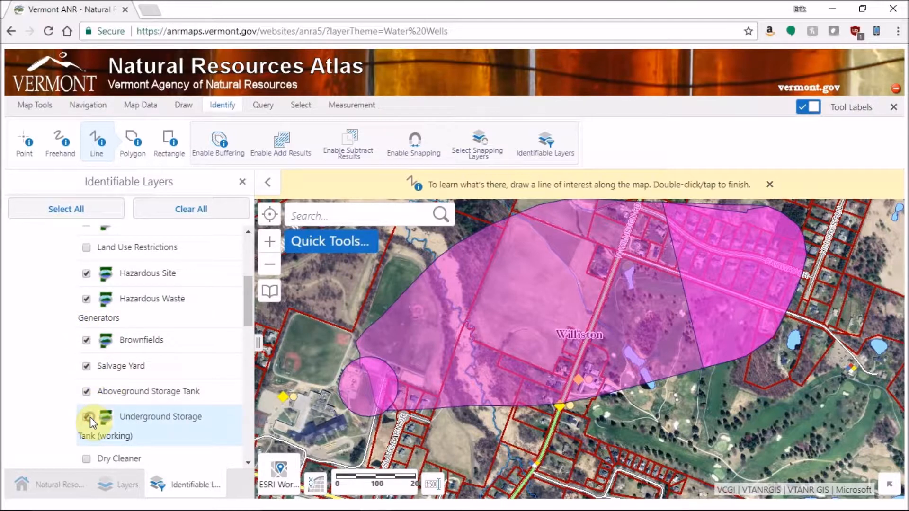
{"action": "left_click", "coordinate": [242, 184]}
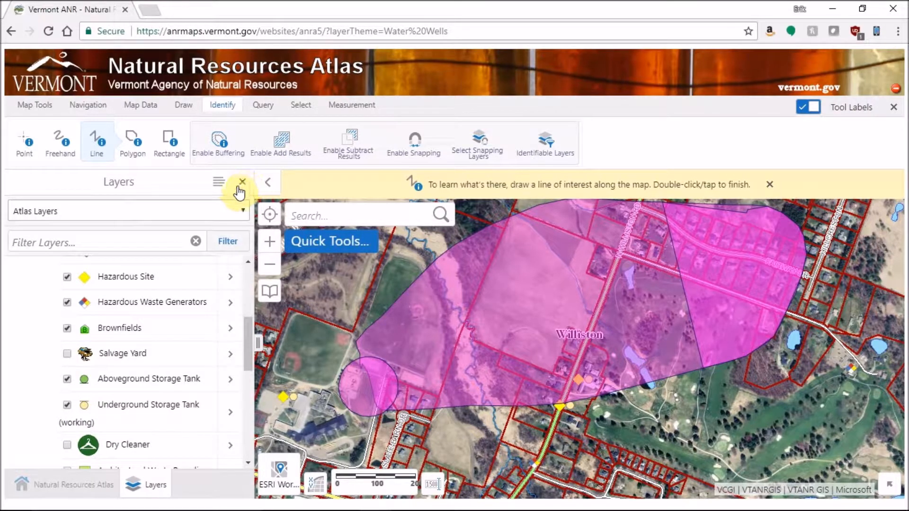
Step: Identify the Proposed SPA polygons with a line drawn from the small circle into the easternmost polygon, and open their result list
{"action": "left_click", "coordinate": [356, 390]}
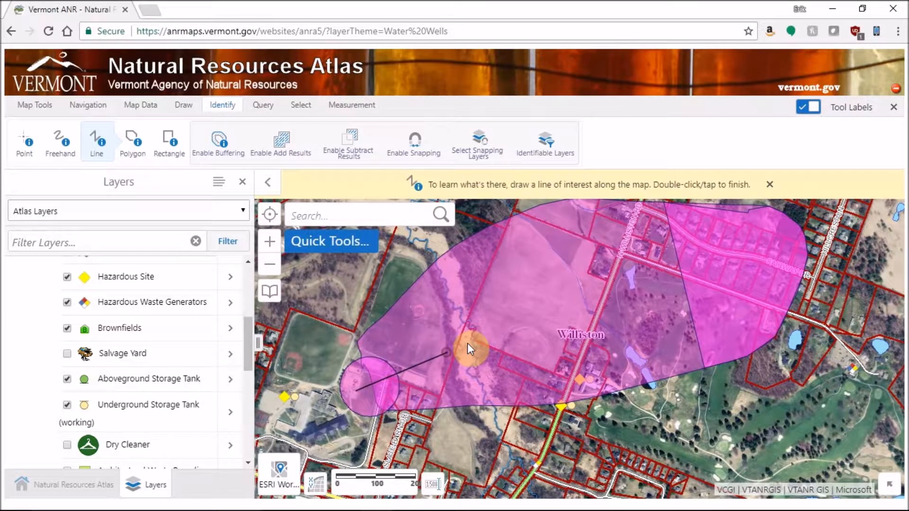
{"action": "double_click", "coordinate": [708, 280]}
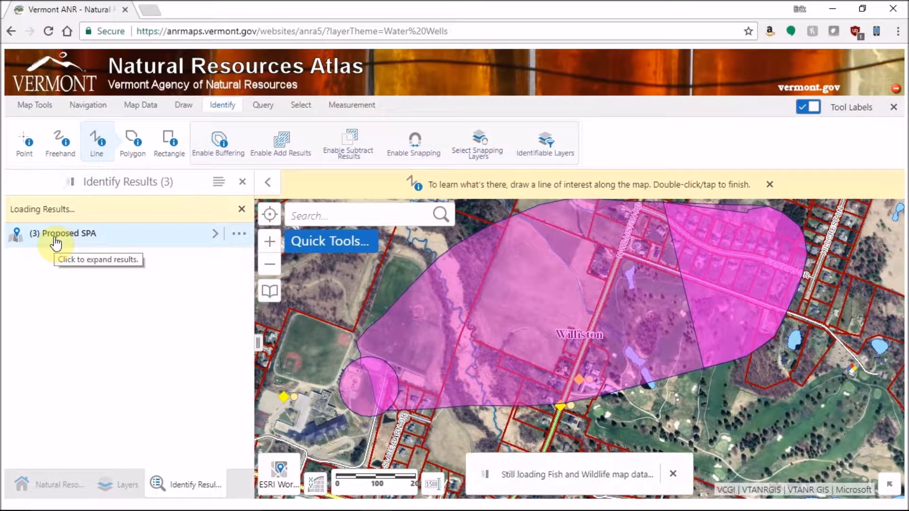
{"action": "left_click", "coordinate": [214, 235]}
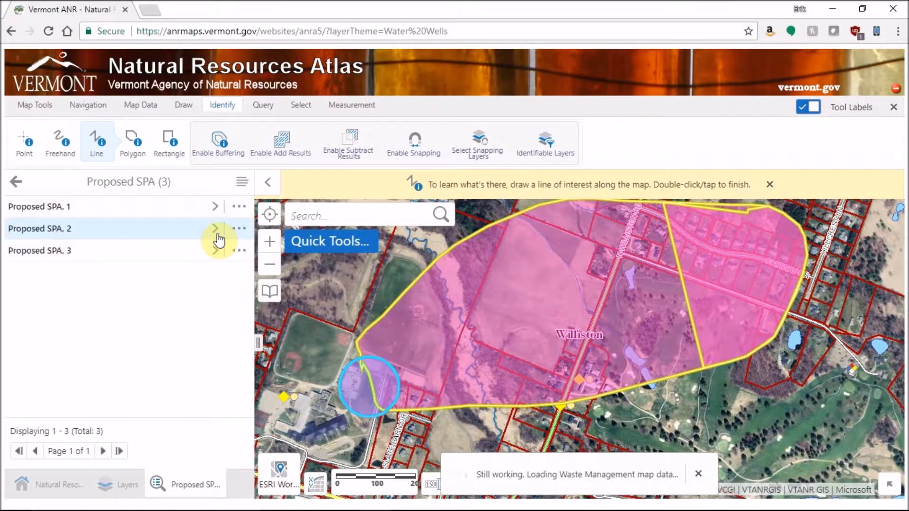
Step: Identify features within a 0-foot buffer of the three Proposed SPA results
{"action": "left_click", "coordinate": [242, 183]}
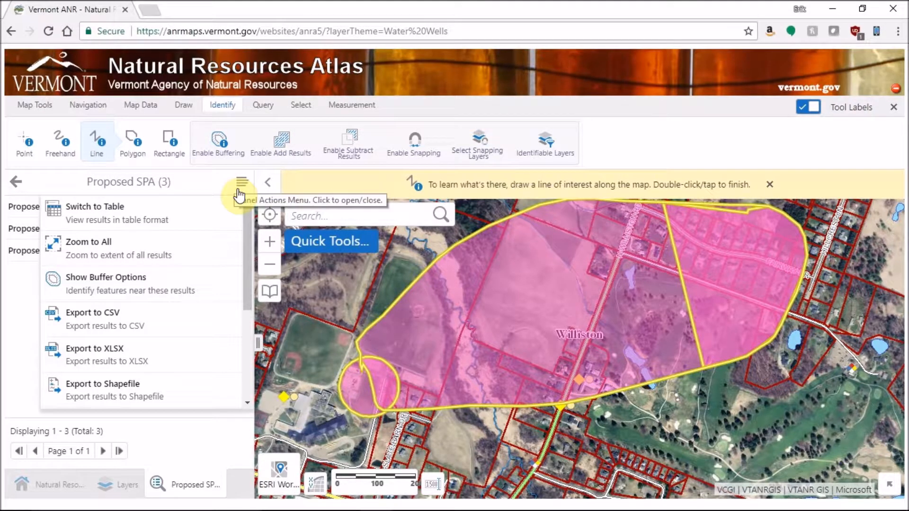
{"action": "left_click", "coordinate": [158, 291]}
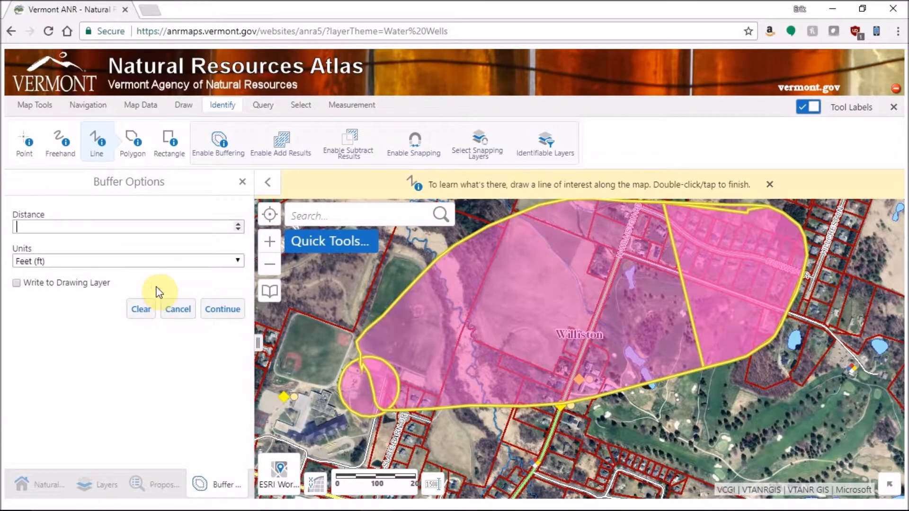
{"action": "left_click", "coordinate": [203, 222]}
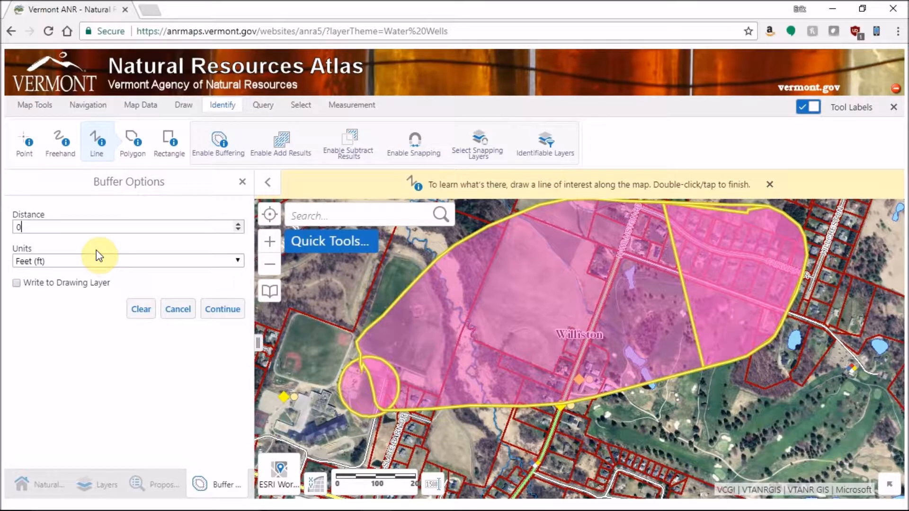
{"action": "left_click", "coordinate": [232, 312]}
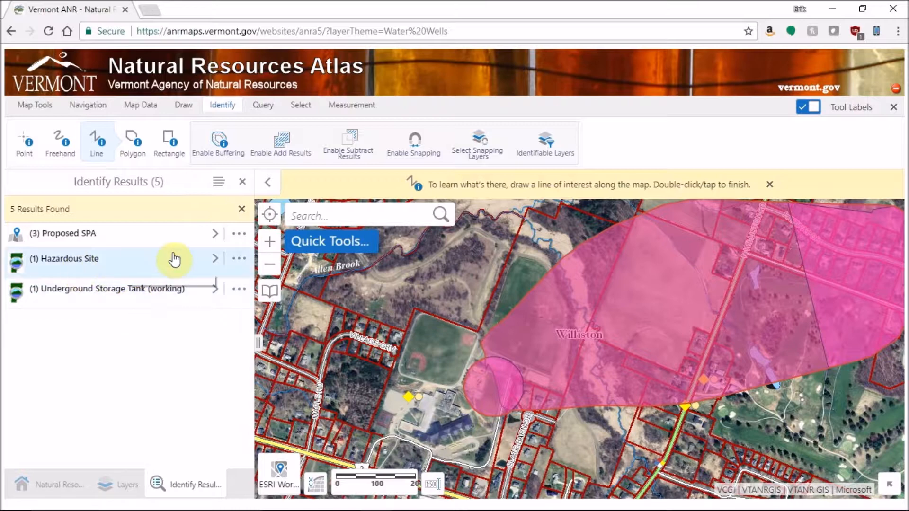
Step: Examine the Hazardous Site and Underground Storage Tank (working) results in turn, returning to the full results list
{"action": "left_click", "coordinate": [189, 268]}
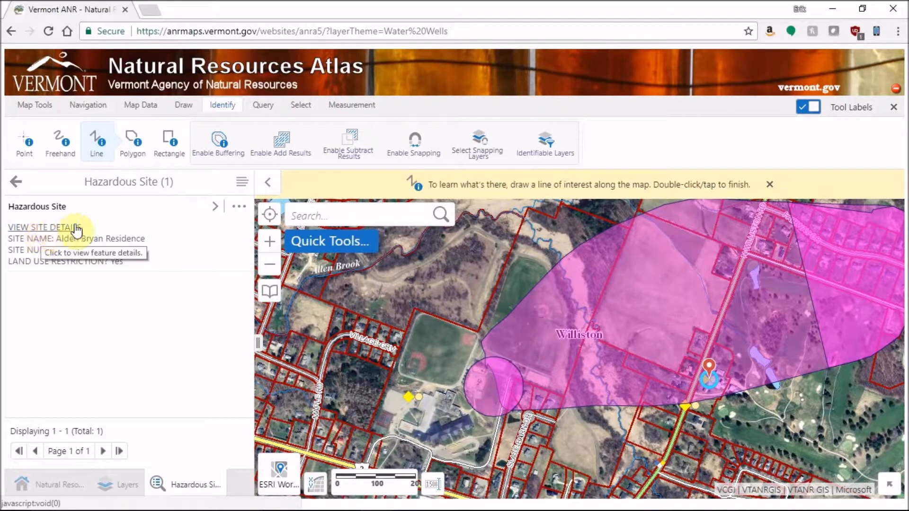
{"action": "left_click", "coordinate": [16, 181]}
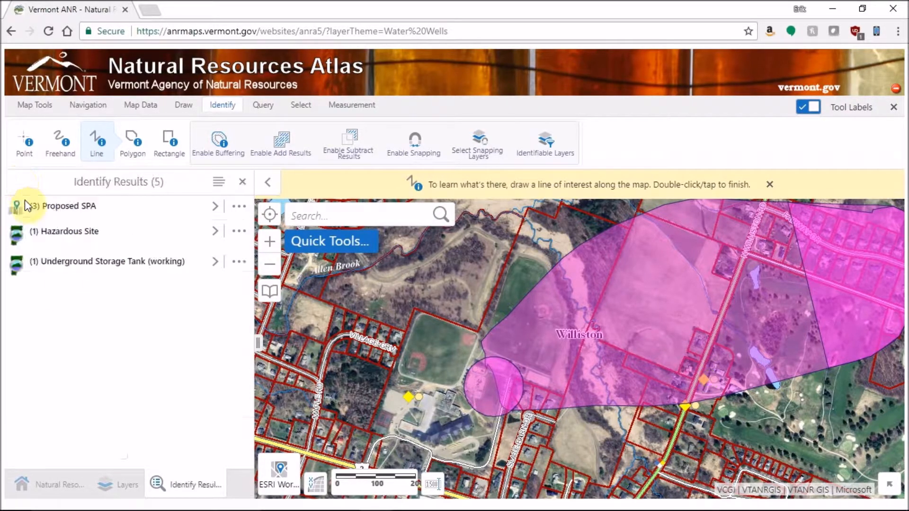
{"action": "left_click", "coordinate": [163, 269]}
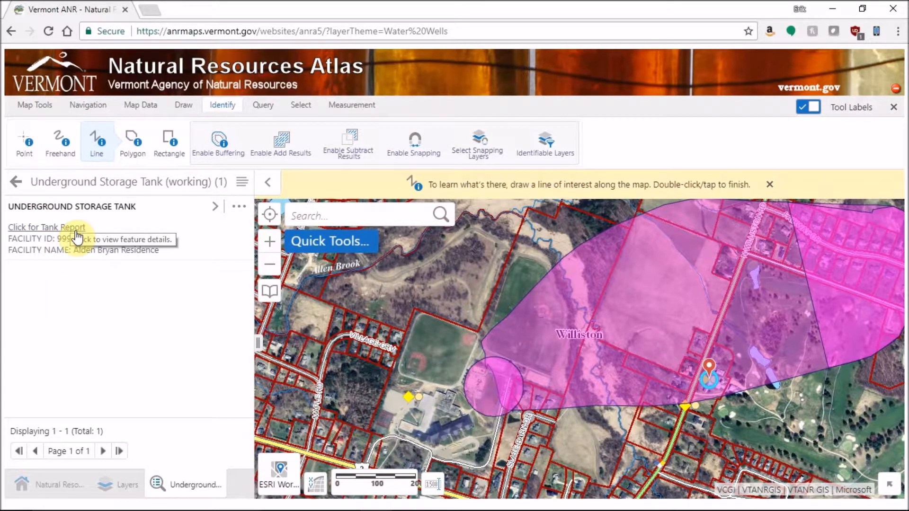
{"action": "left_click", "coordinate": [17, 180]}
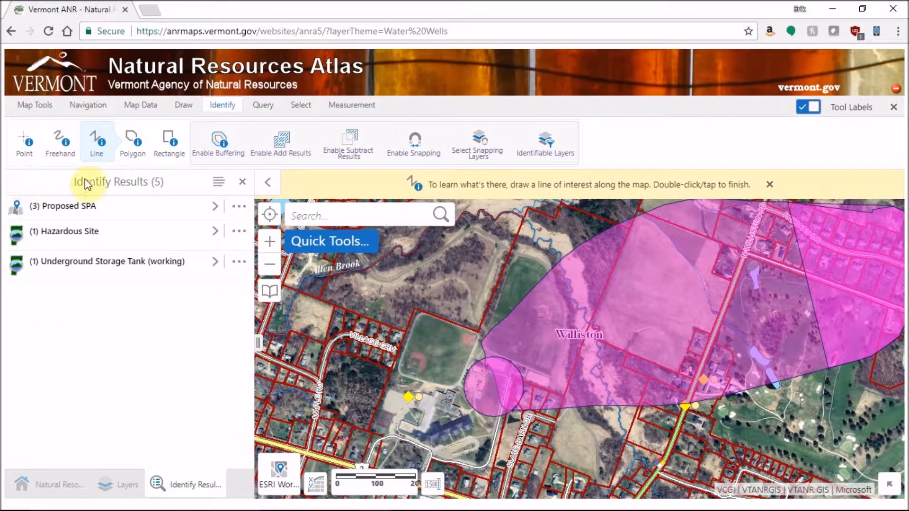
Step: Display the identify results as tables, remove the Proposed SPA results, and review the Hazardous Site and Underground Storage Tank (working) tables
{"action": "left_click", "coordinate": [218, 183]}
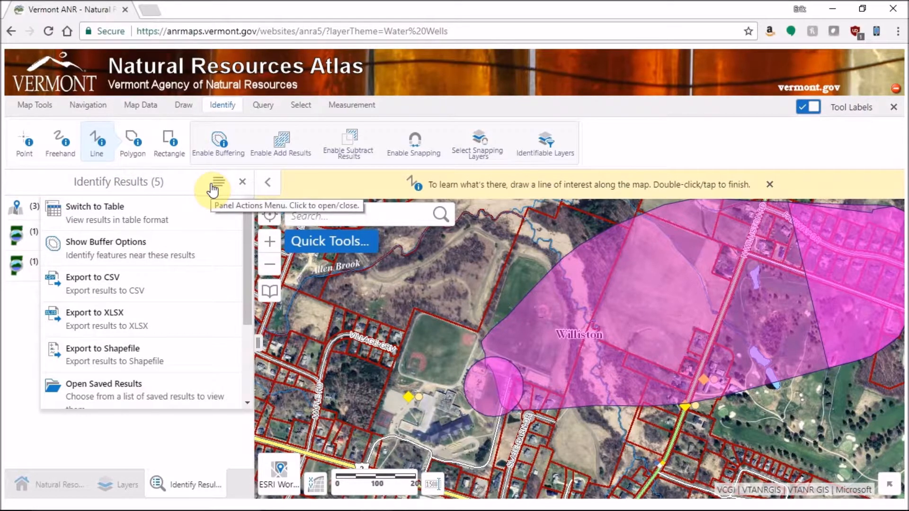
{"action": "left_click", "coordinate": [175, 218]}
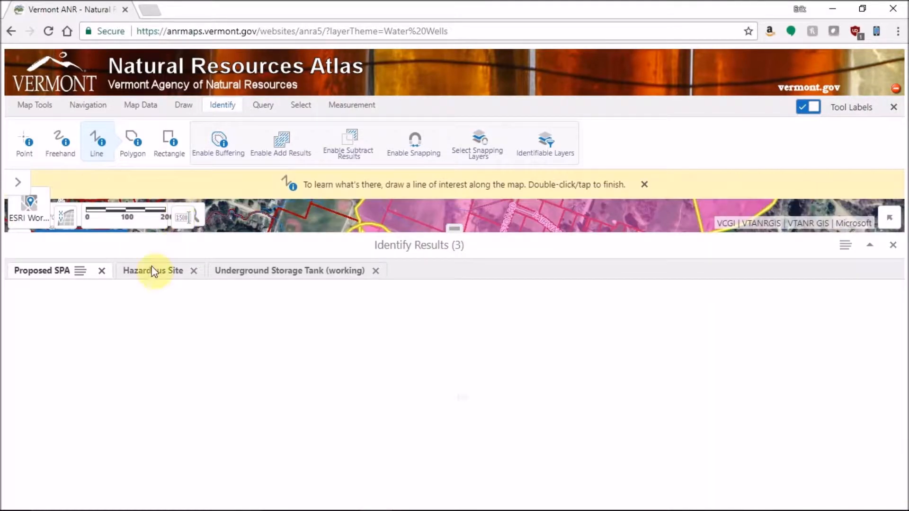
{"action": "left_click", "coordinate": [158, 271]}
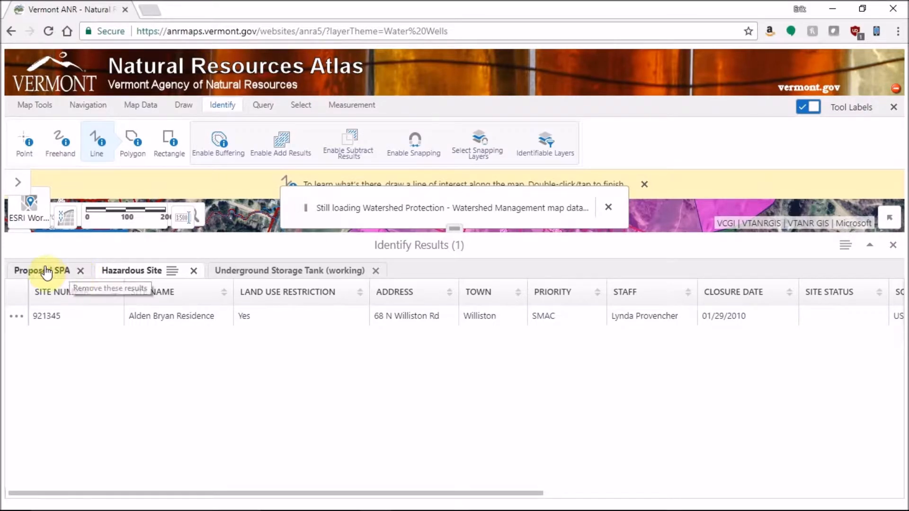
{"action": "left_click", "coordinate": [80, 272]}
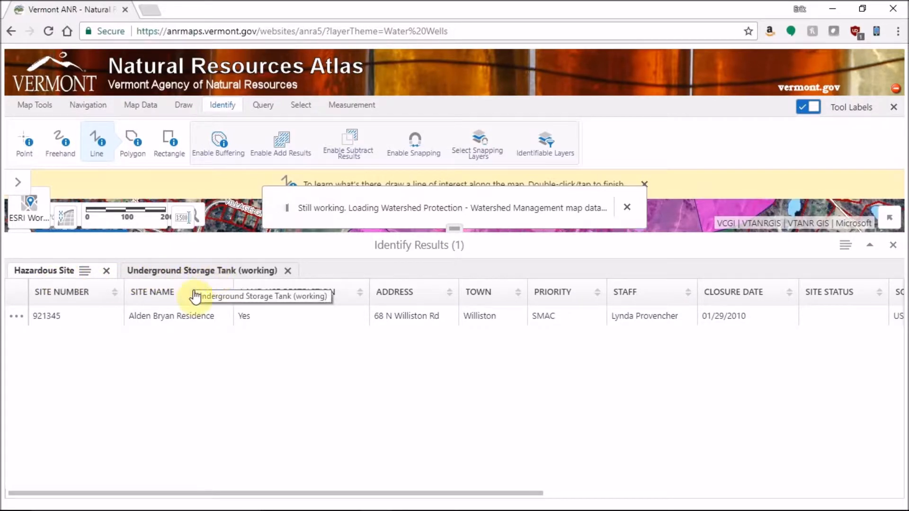
{"action": "left_click", "coordinate": [168, 272]}
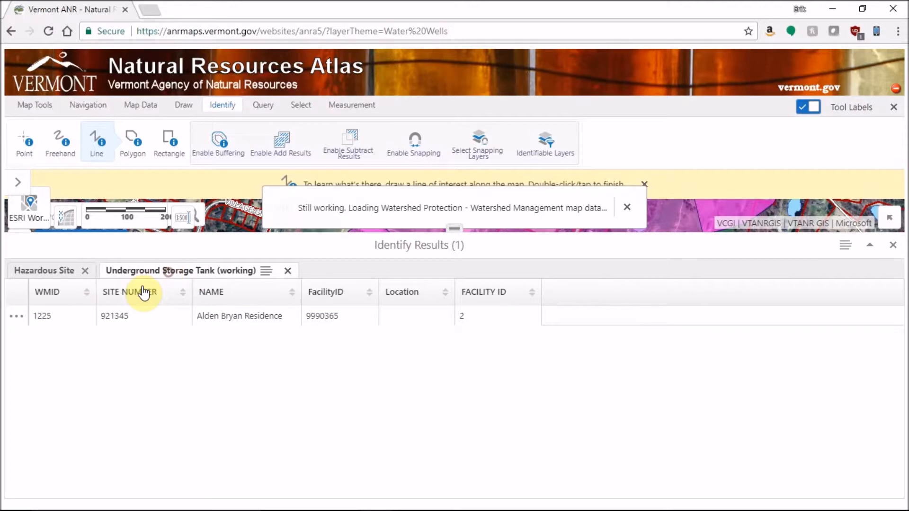
{"action": "left_click", "coordinate": [41, 278]}
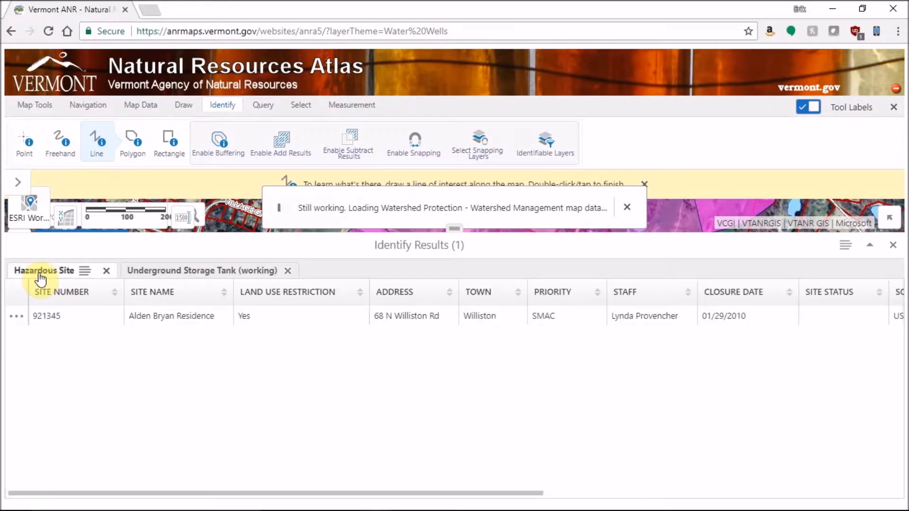
{"action": "left_click", "coordinate": [147, 274]}
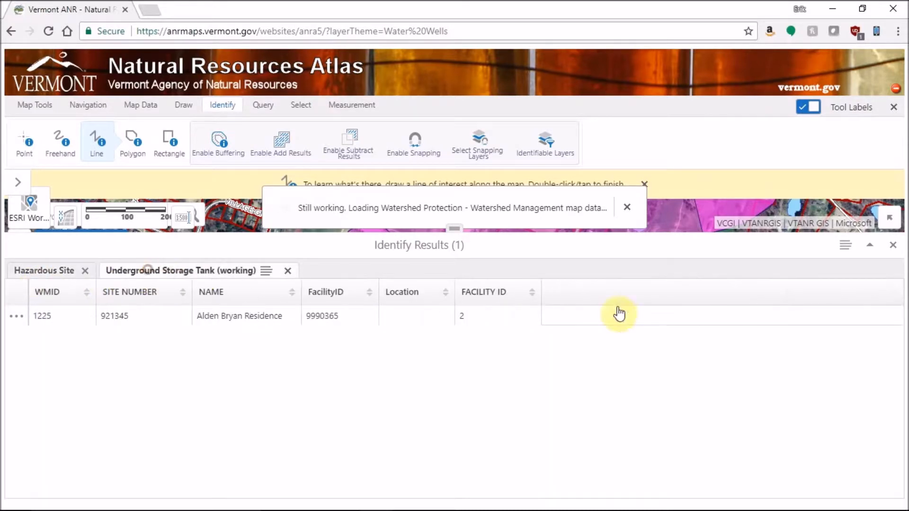
Step: Export the identify results to XLSX, confirm the download, and open Export.xlsx
{"action": "left_click", "coordinate": [845, 250]}
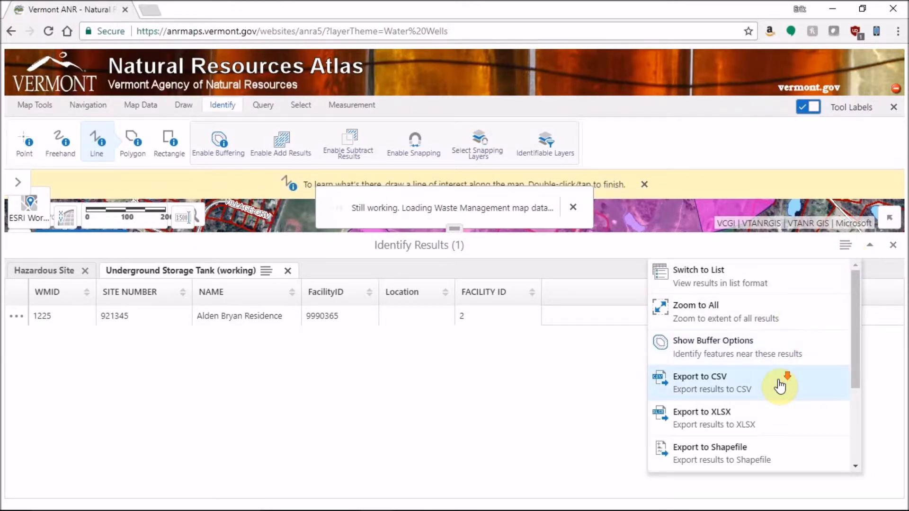
{"action": "scroll", "coordinate": [780, 385], "scroll_direction": "down", "scroll_amount": 2}
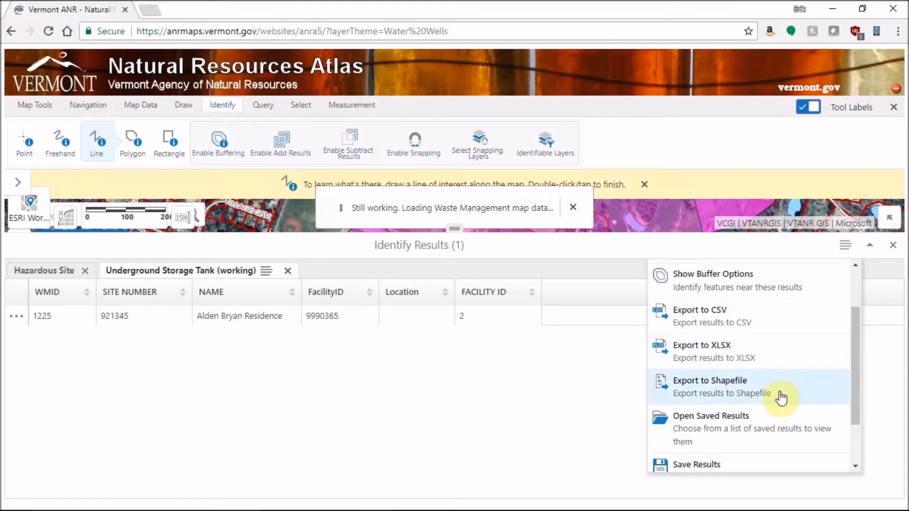
{"action": "scroll", "coordinate": [780, 398], "scroll_direction": "down", "scroll_amount": 2}
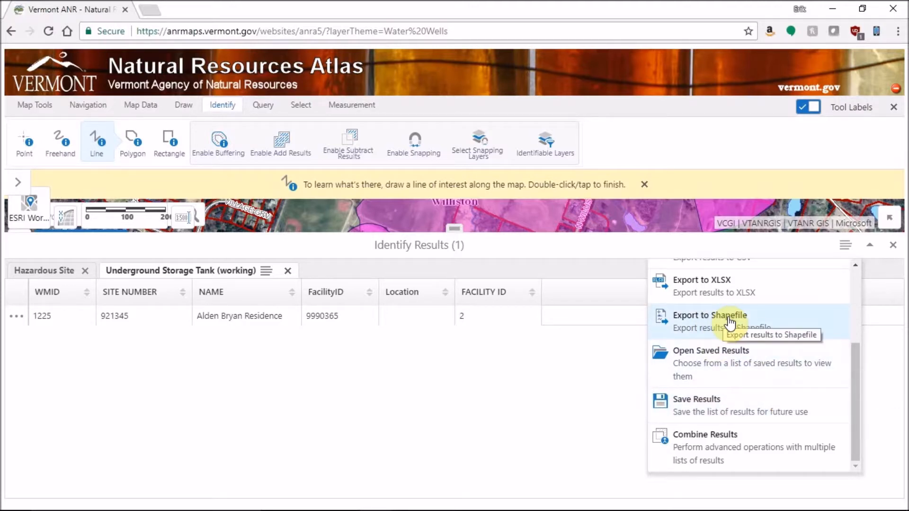
{"action": "scroll", "coordinate": [742, 327], "scroll_direction": "up", "scroll_amount": 1}
{"action": "left_click", "coordinate": [746, 351]}
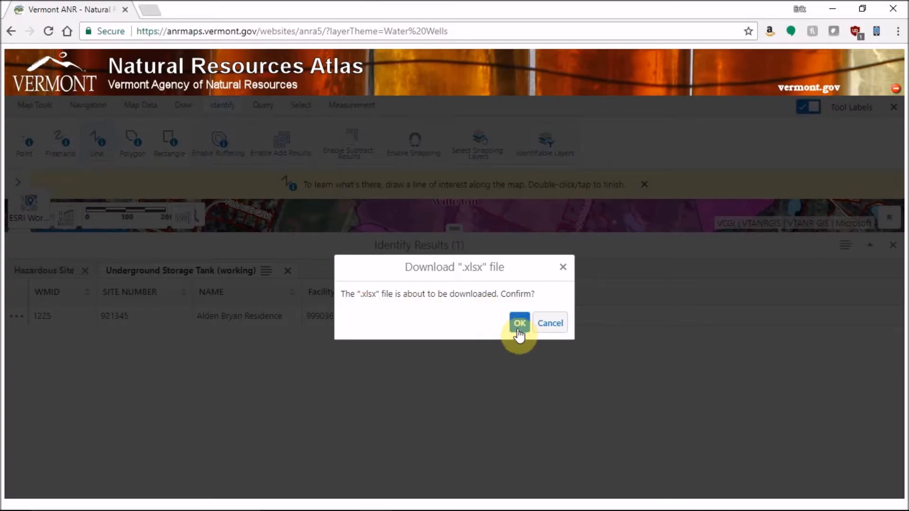
{"action": "left_click", "coordinate": [519, 331]}
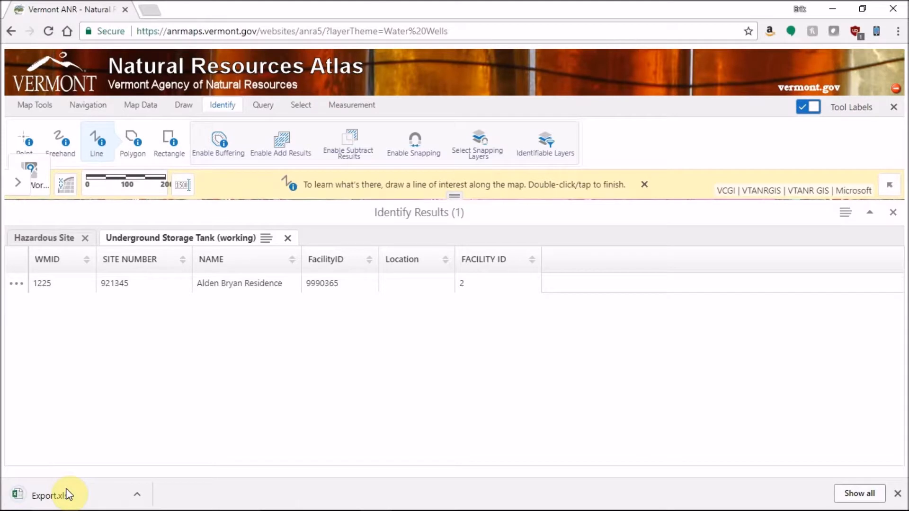
{"action": "left_click", "coordinate": [68, 495]}
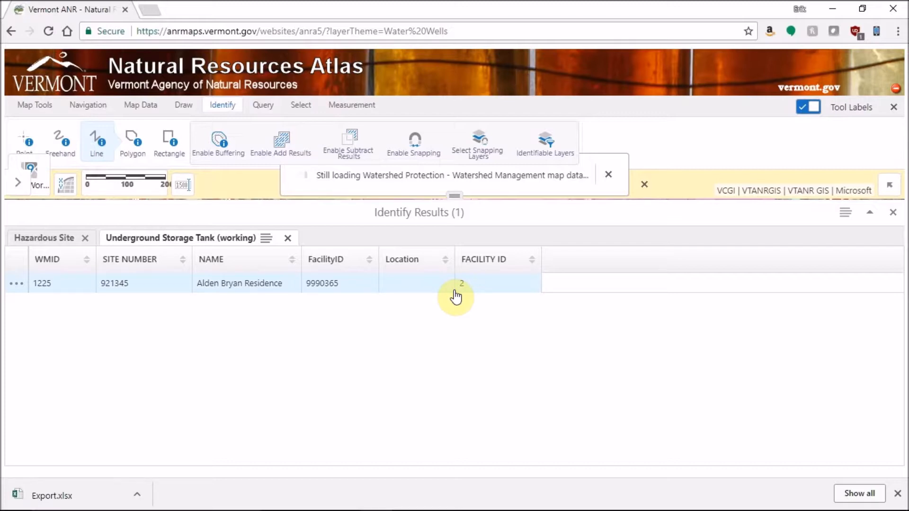
Step: Close the identify results table and reposition the map to show the whole proposed source protection area
{"action": "left_click", "coordinate": [893, 212]}
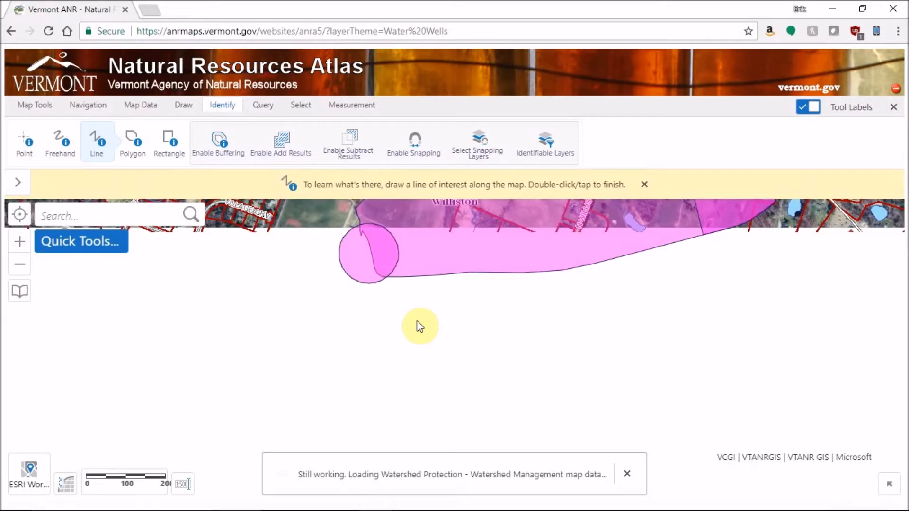
{"action": "mouse_move", "coordinate": [258, 506]}
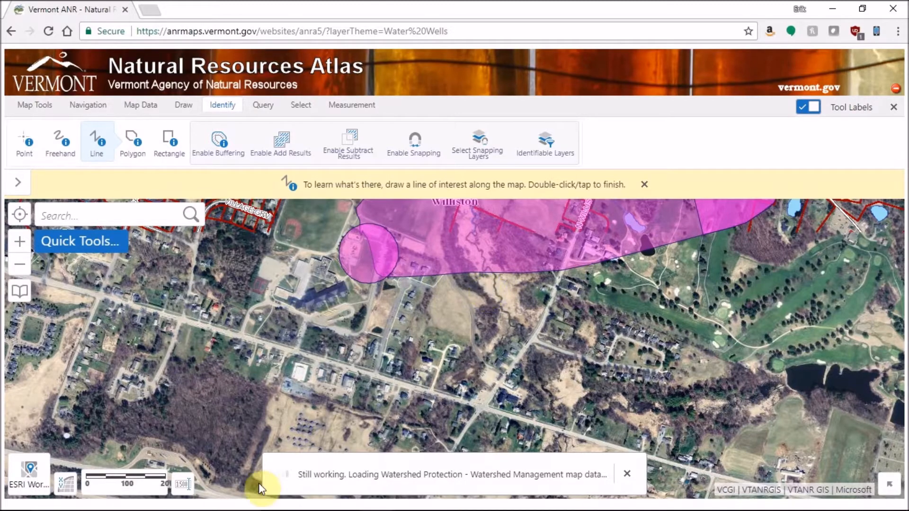
{"action": "left_click_drag", "start_coordinate": [433, 295], "coordinate": [310, 455]}
{"action": "mouse_move", "coordinate": [310, 509]}
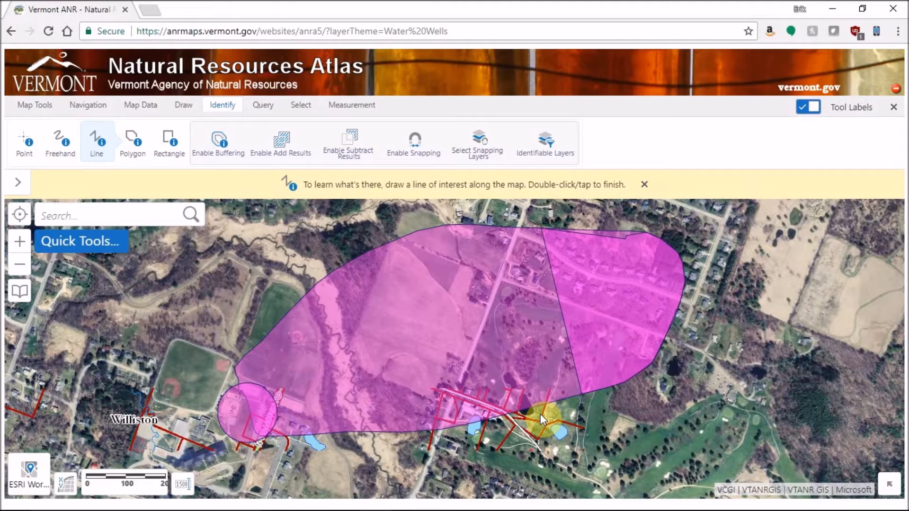
Step: Switch to Export.xlsx in Excel and compare its Hazardous Site and Underground Storage Tank sheets
{"action": "mouse_move", "coordinate": [520, 509]}
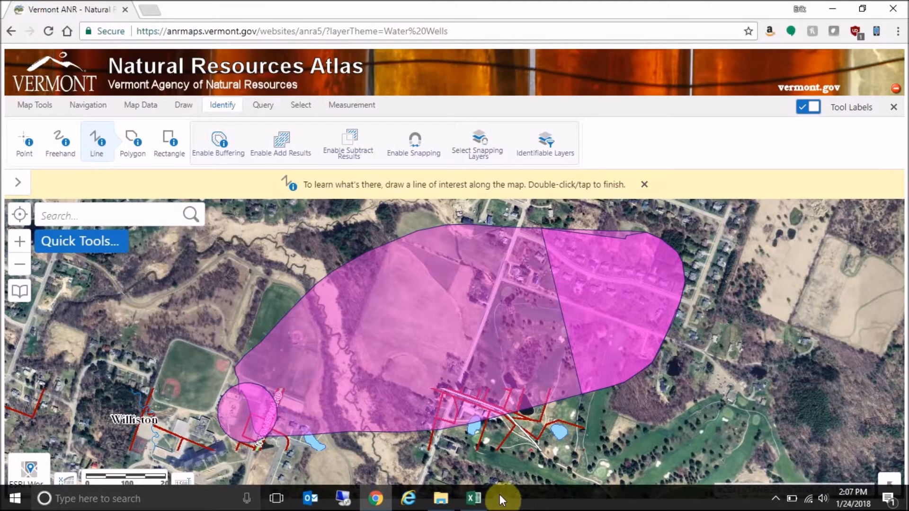
{"action": "left_click", "coordinate": [474, 497]}
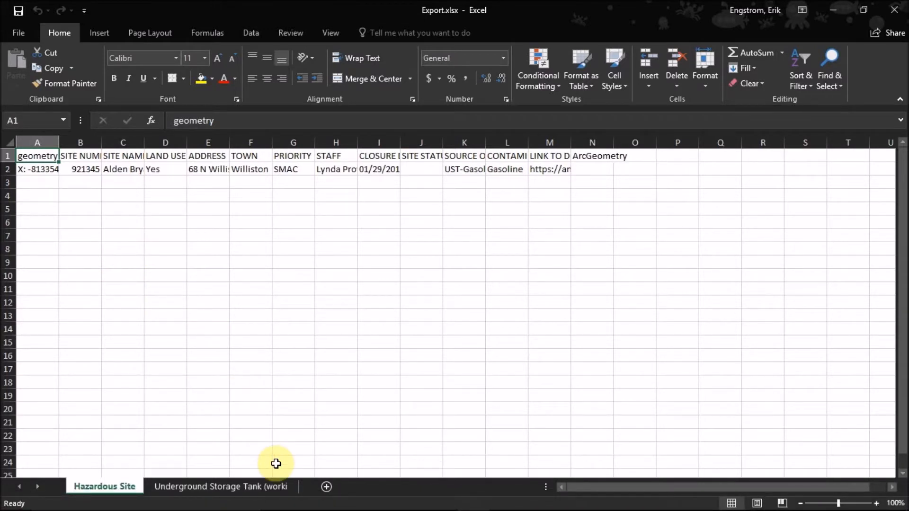
{"action": "left_click", "coordinate": [220, 487]}
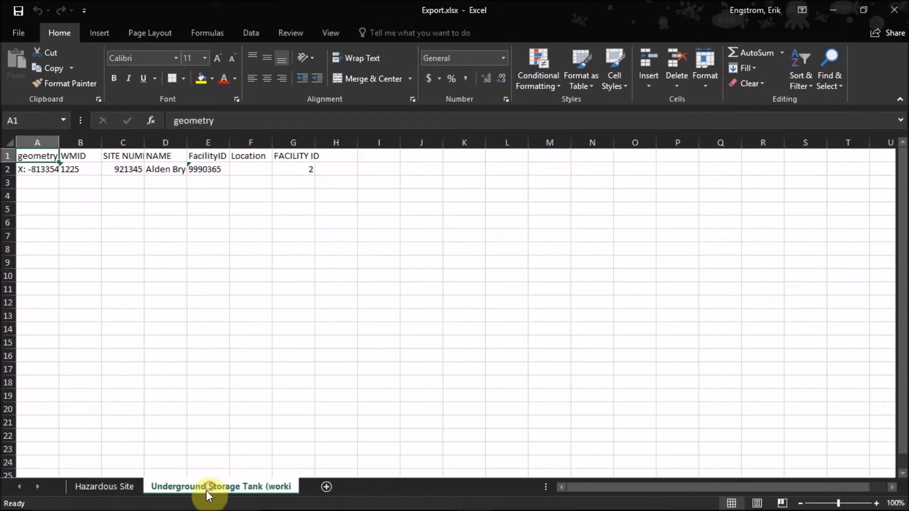
{"action": "left_click", "coordinate": [122, 486]}
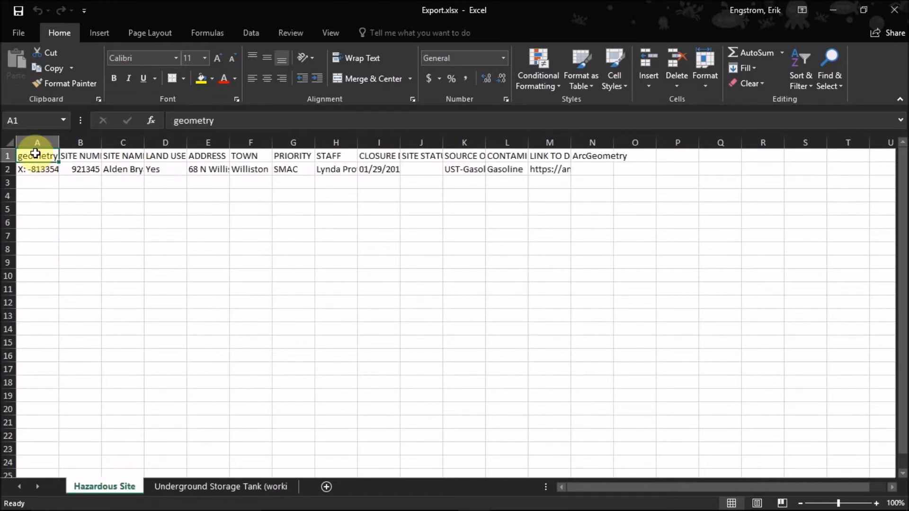
{"action": "left_click", "coordinate": [261, 488]}
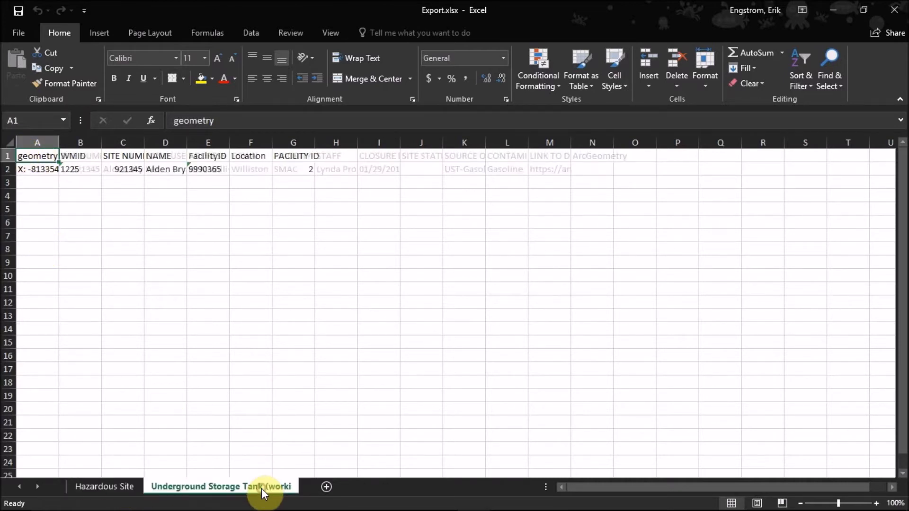
{"action": "left_click", "coordinate": [374, 503]}
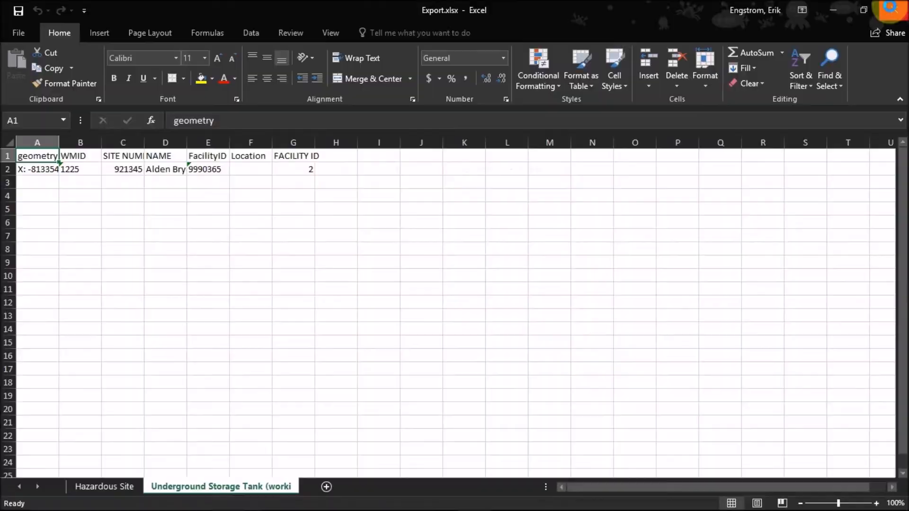